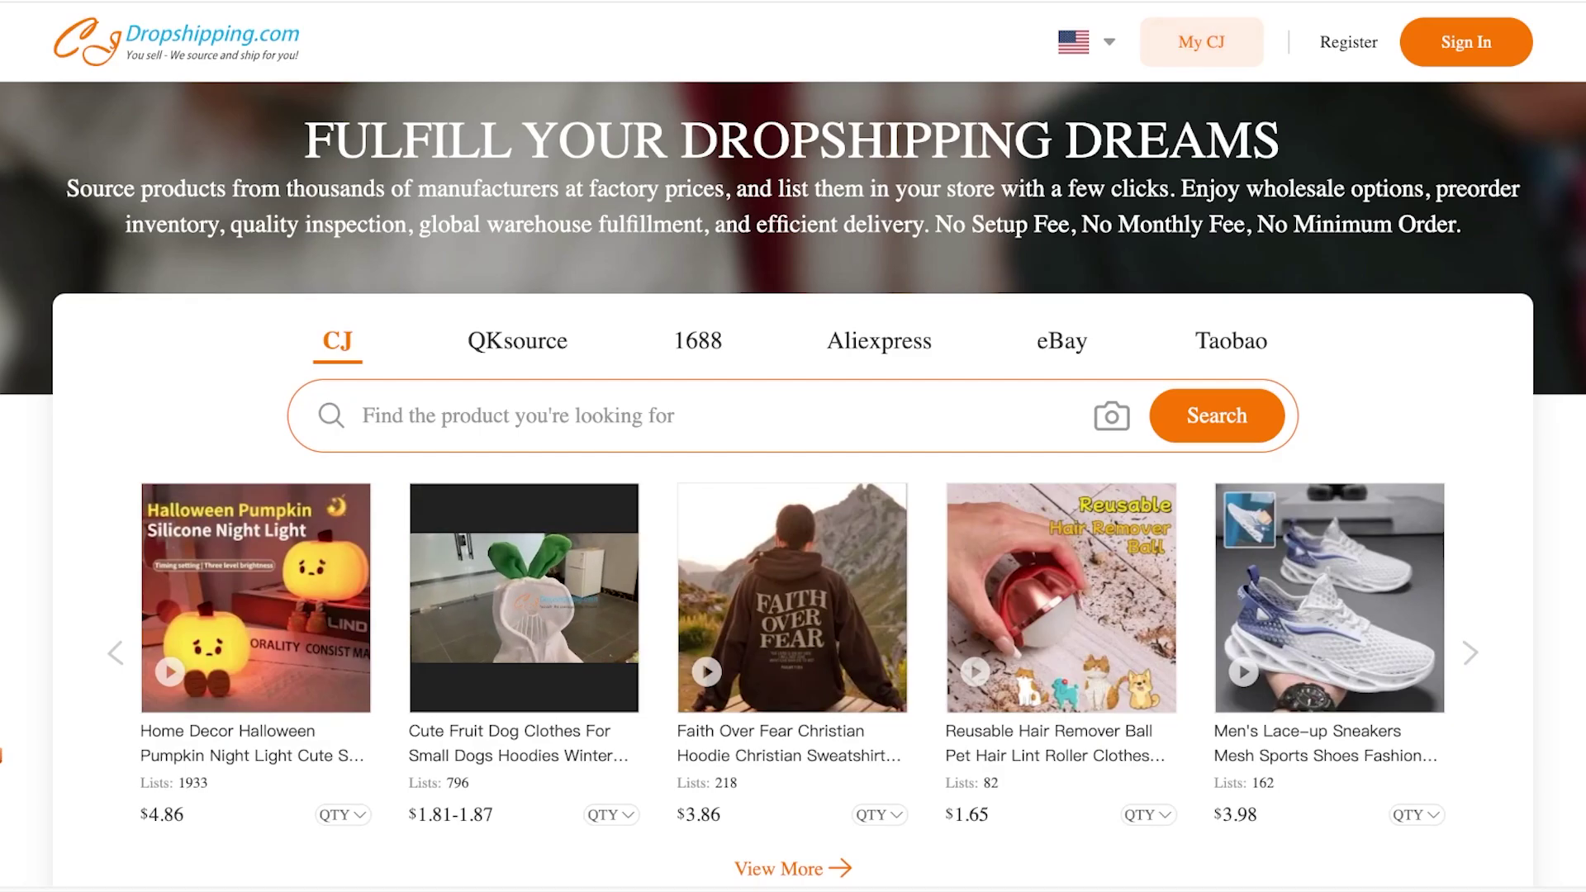
Switch to Amazon.ca and search the Beauty department for "lip tint"
scroll(793, 487, "down", 1)
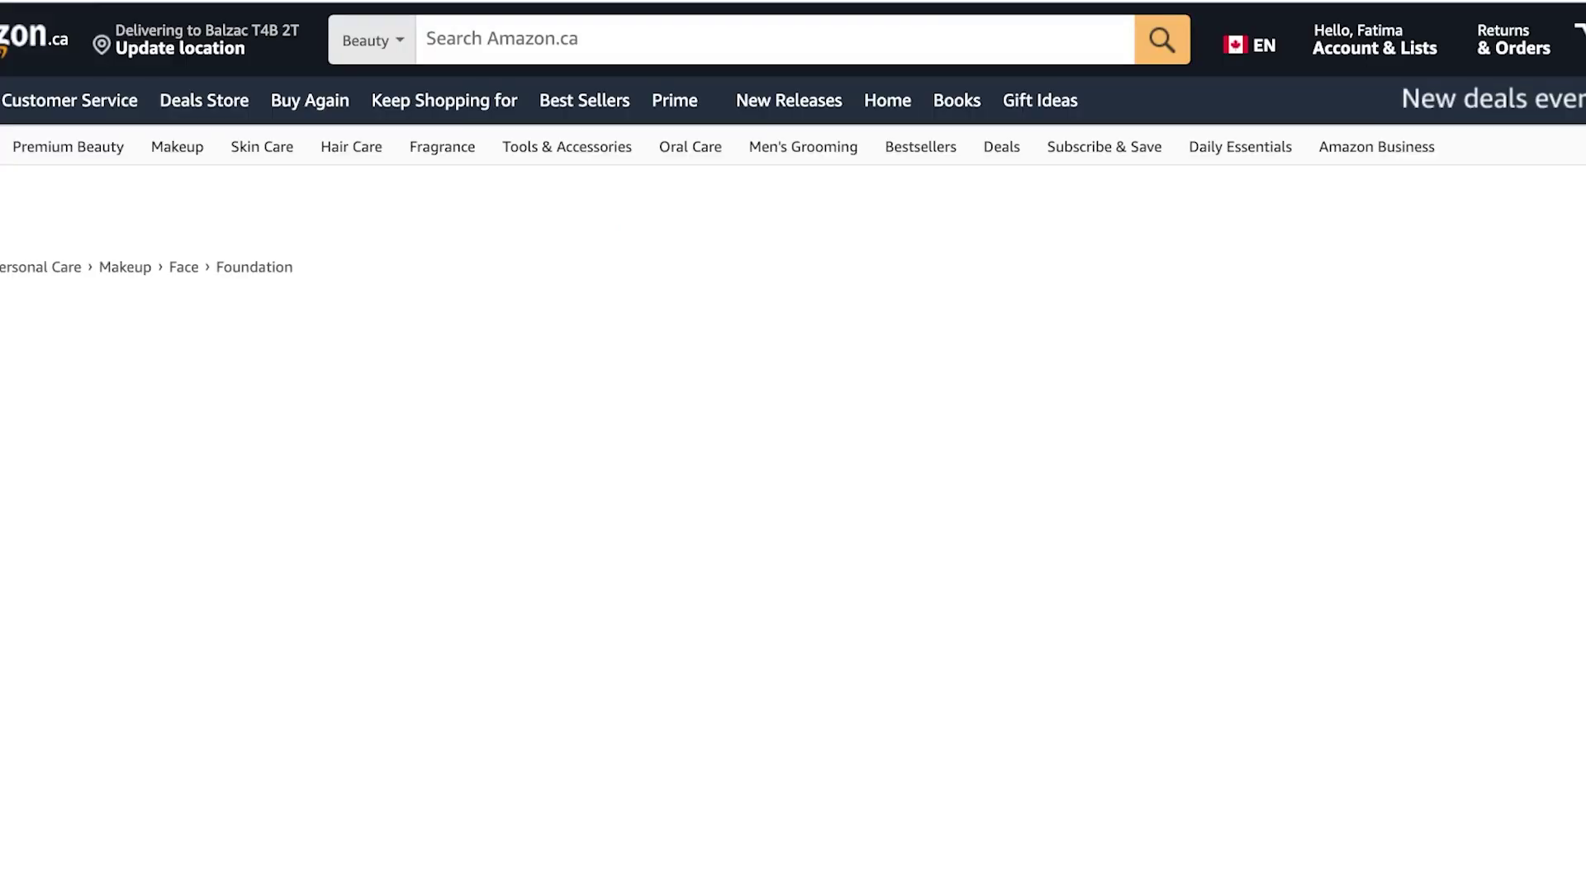
type("lip tint")
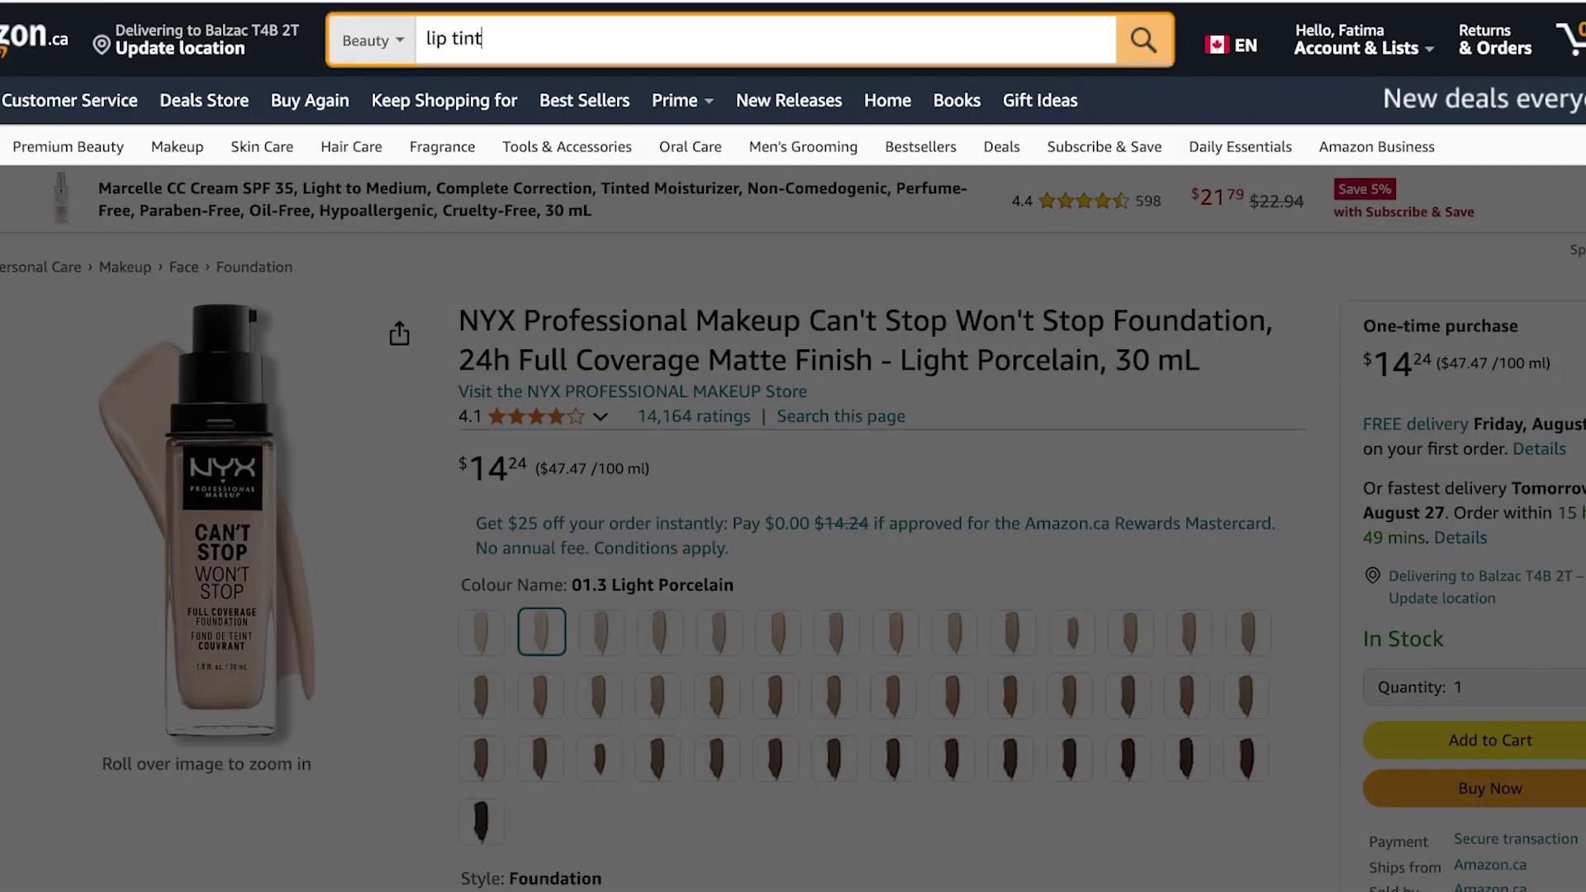
key("Return")
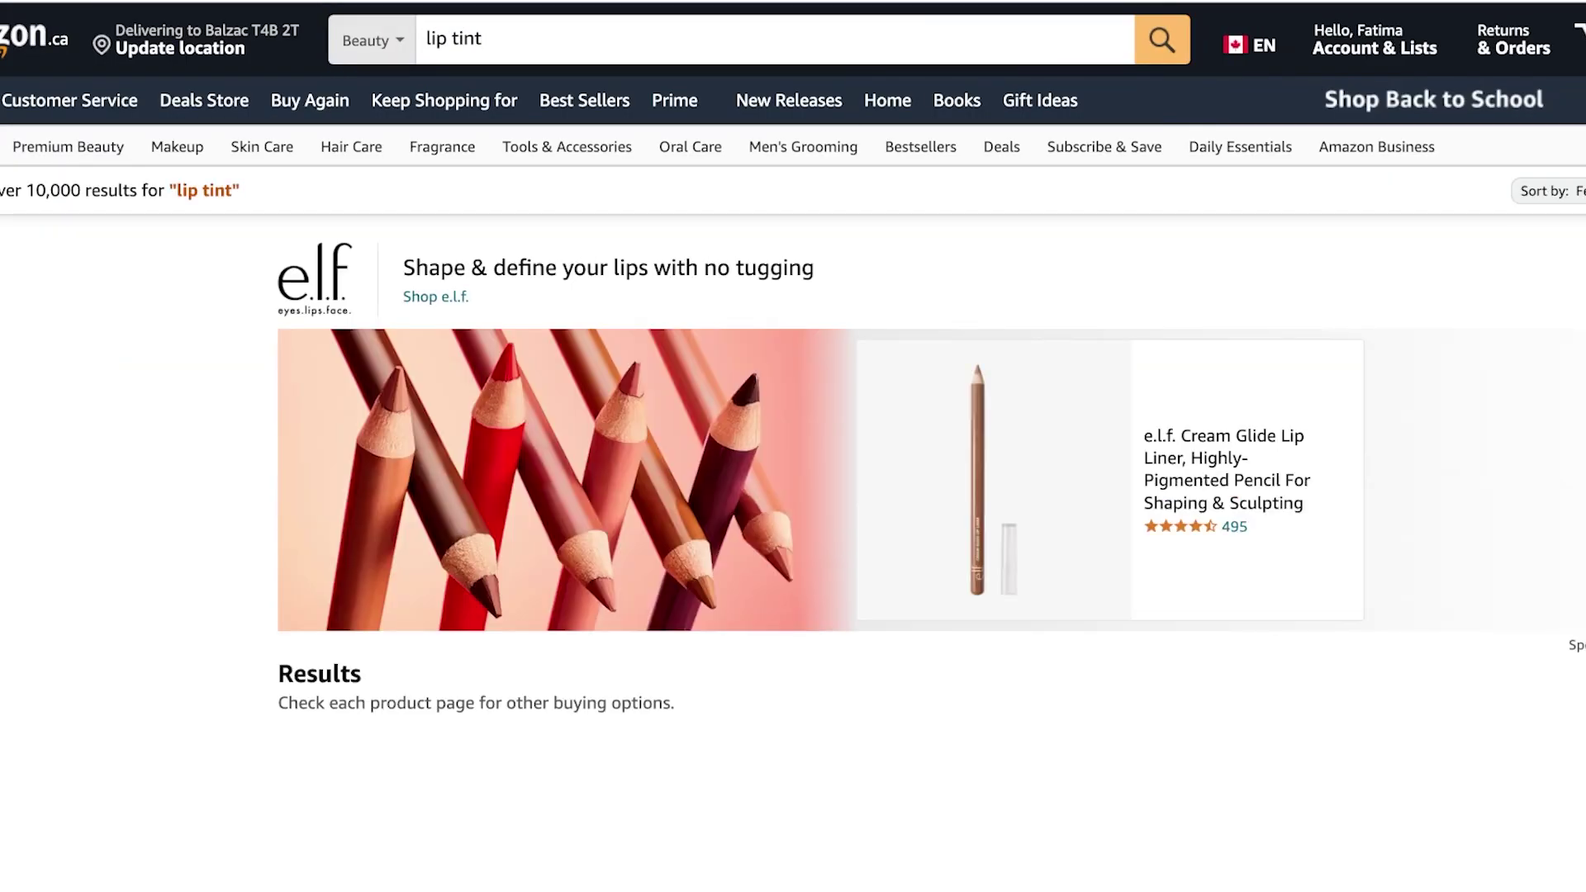
Browse the lip tint results, comparing product prices, ratings and past-month purchase figures
scroll(793, 446, "down", 6)
scroll(794, 447, "down", 15)
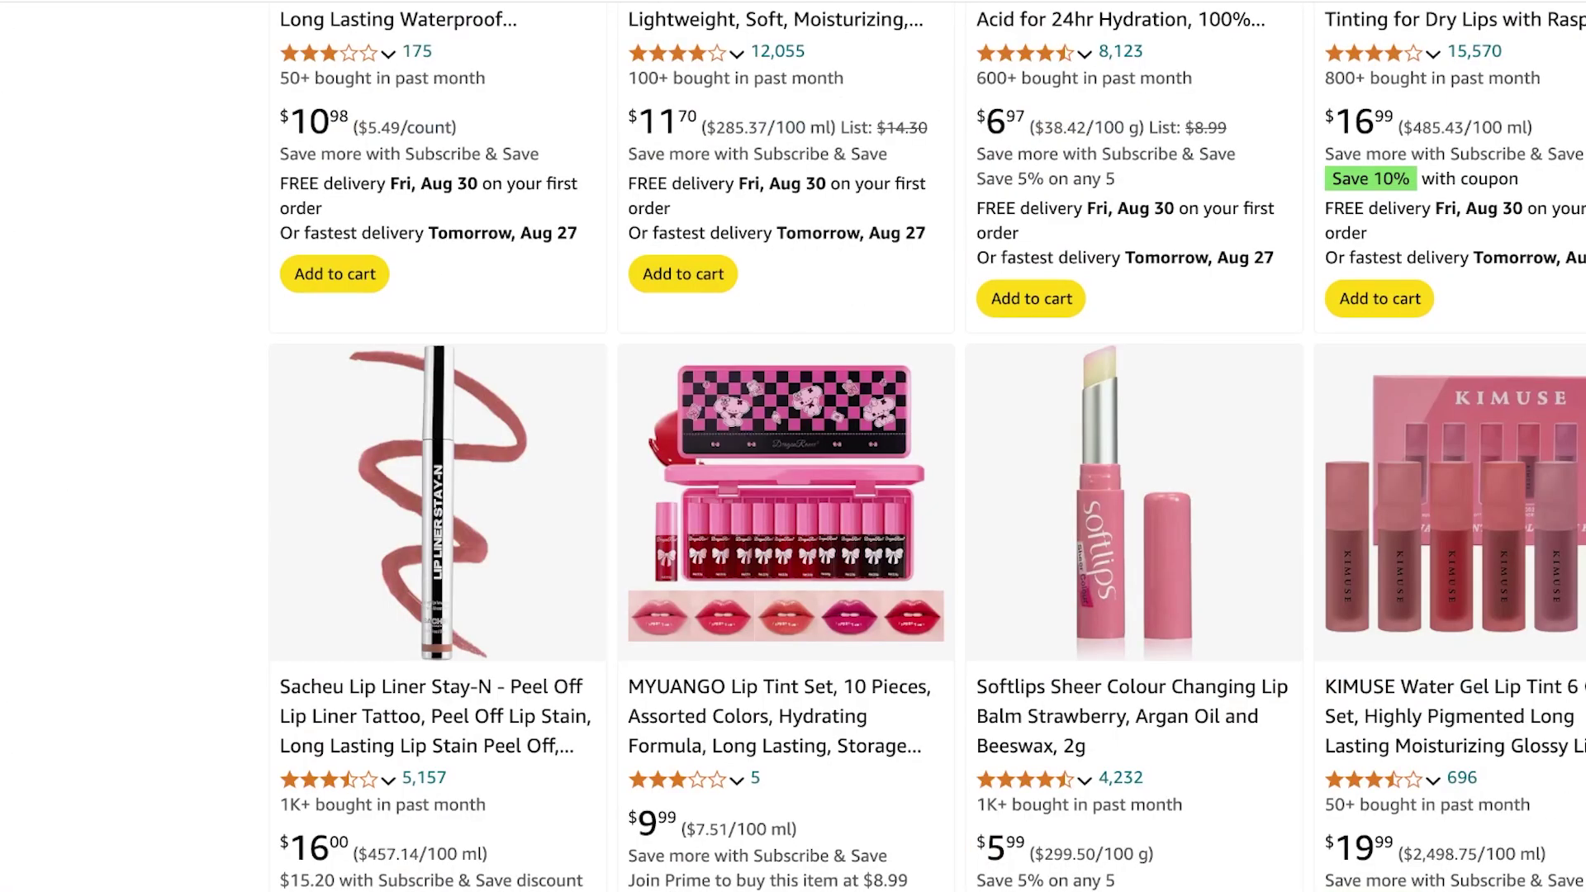
scroll(793, 446, "up", 12)
scroll(793, 447, "down", 3)
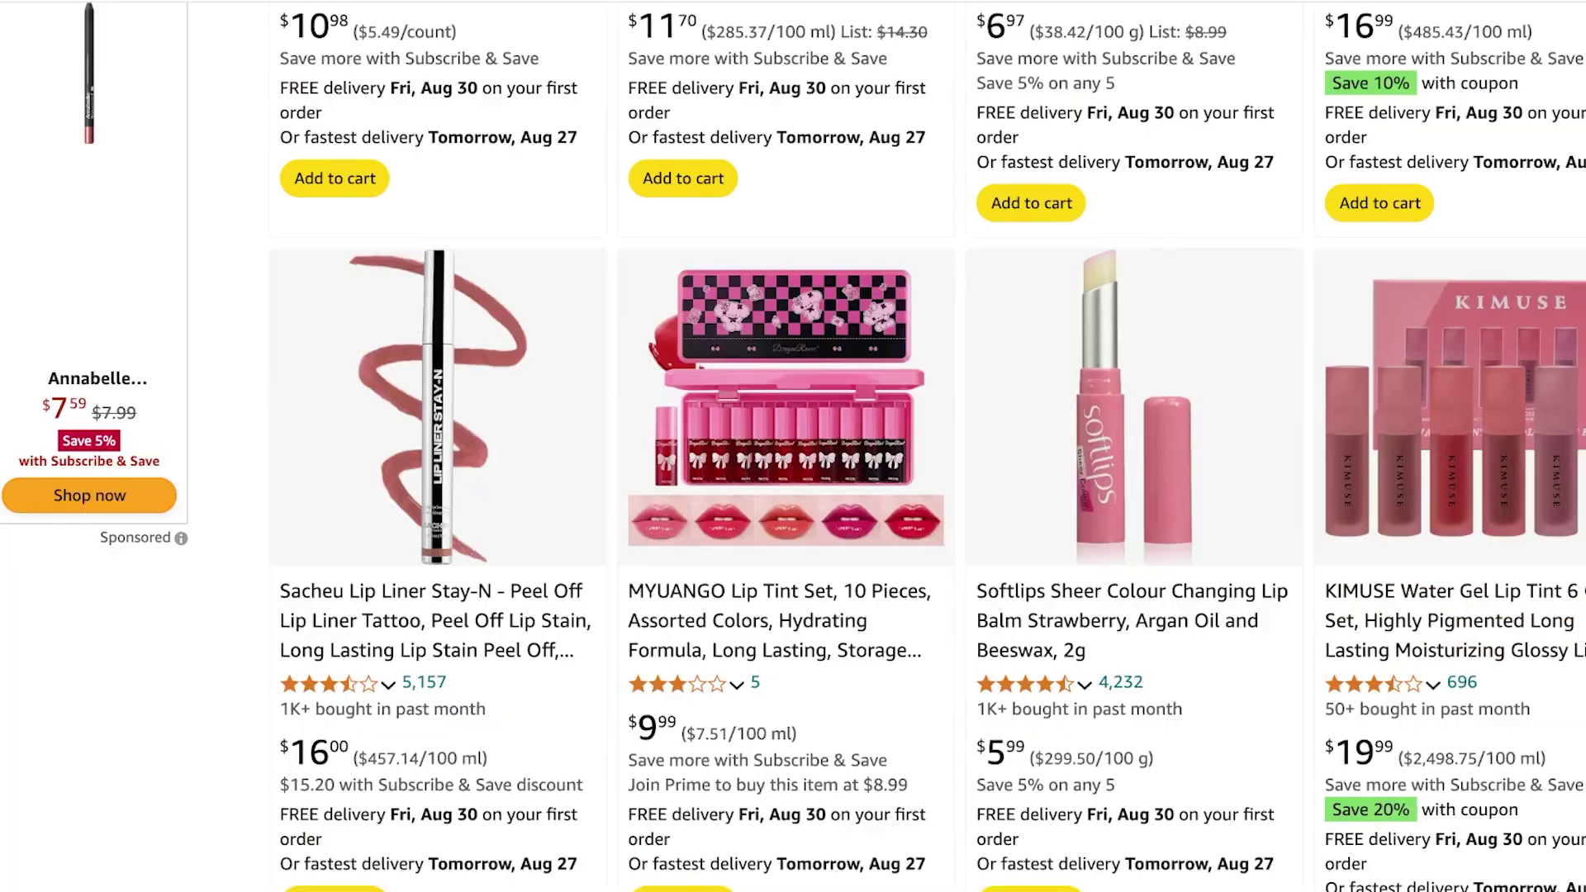
scroll(792, 446, "down", 6)
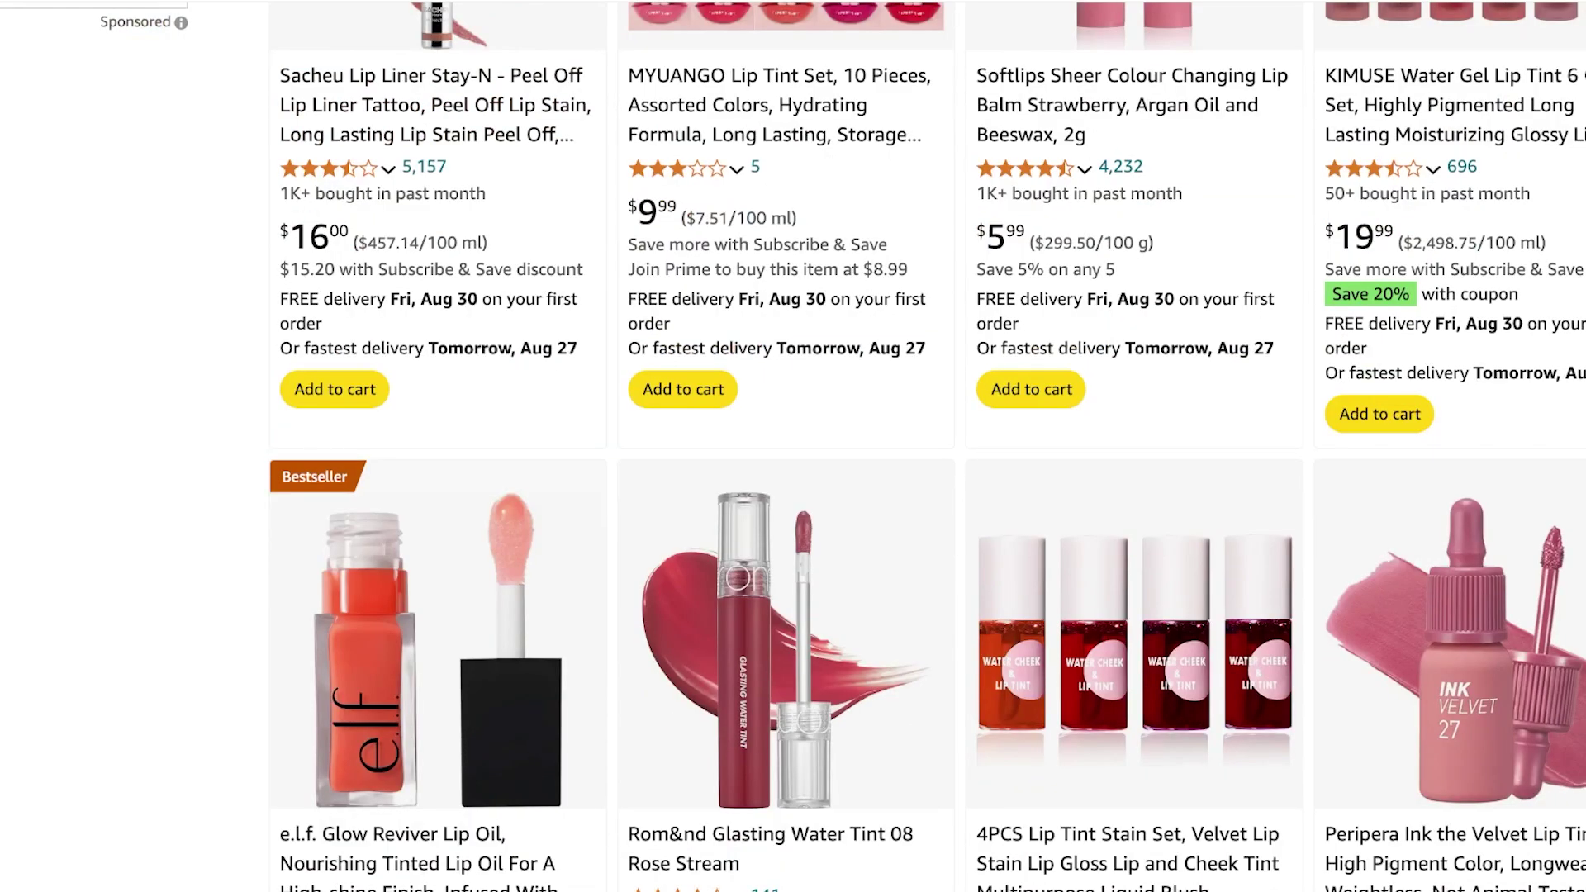
scroll(793, 446, "down", 3)
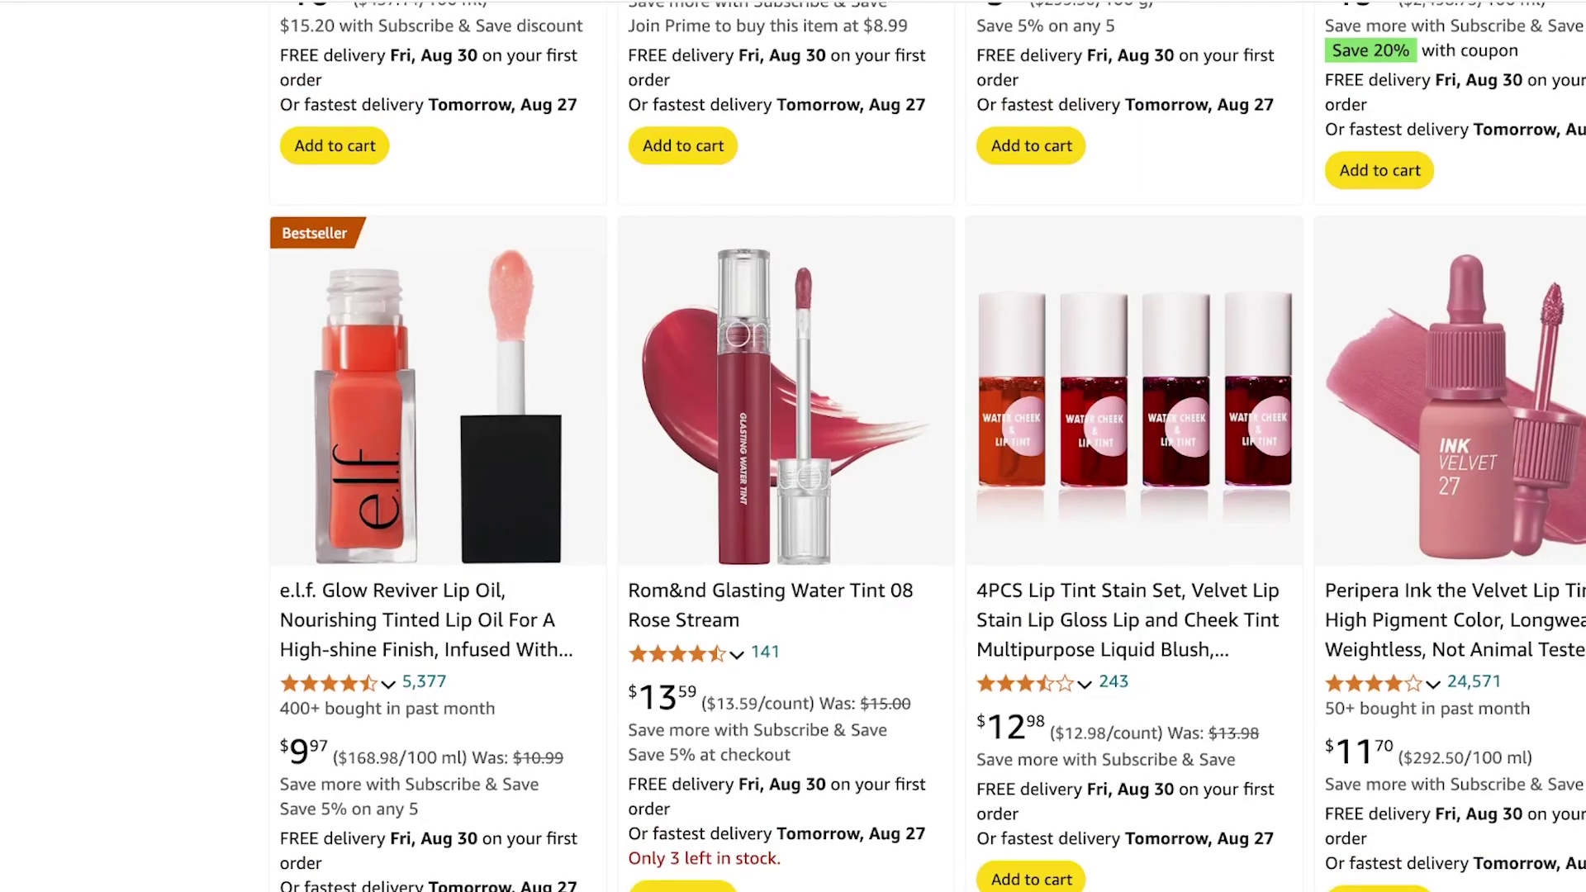
scroll(793, 446, "down", 5)
scroll(794, 446, "down", 5)
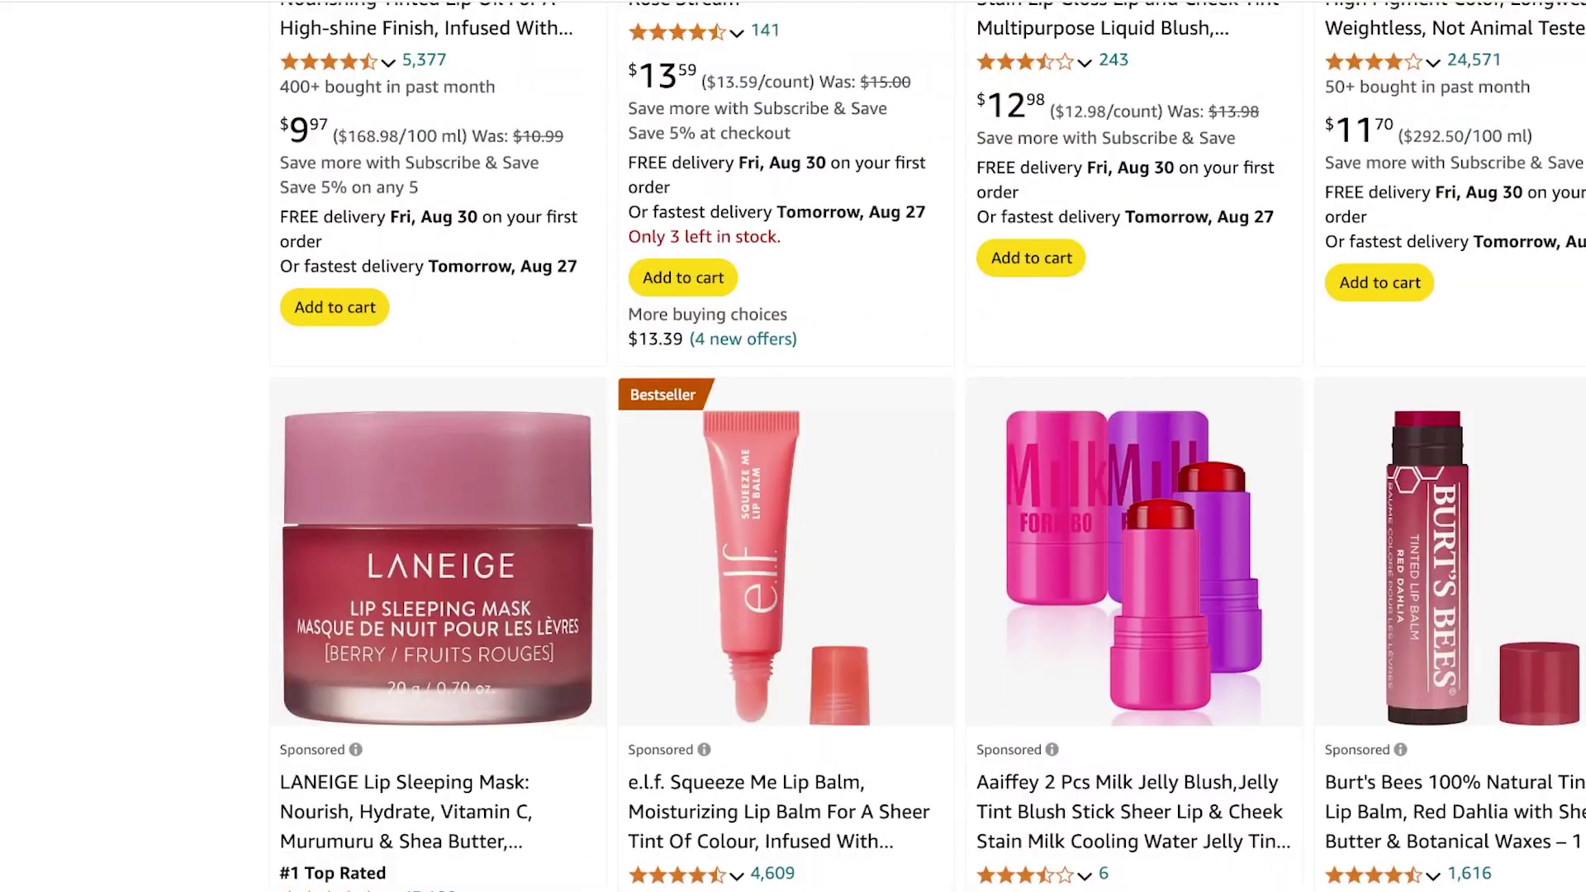
scroll(793, 446, "up", 20)
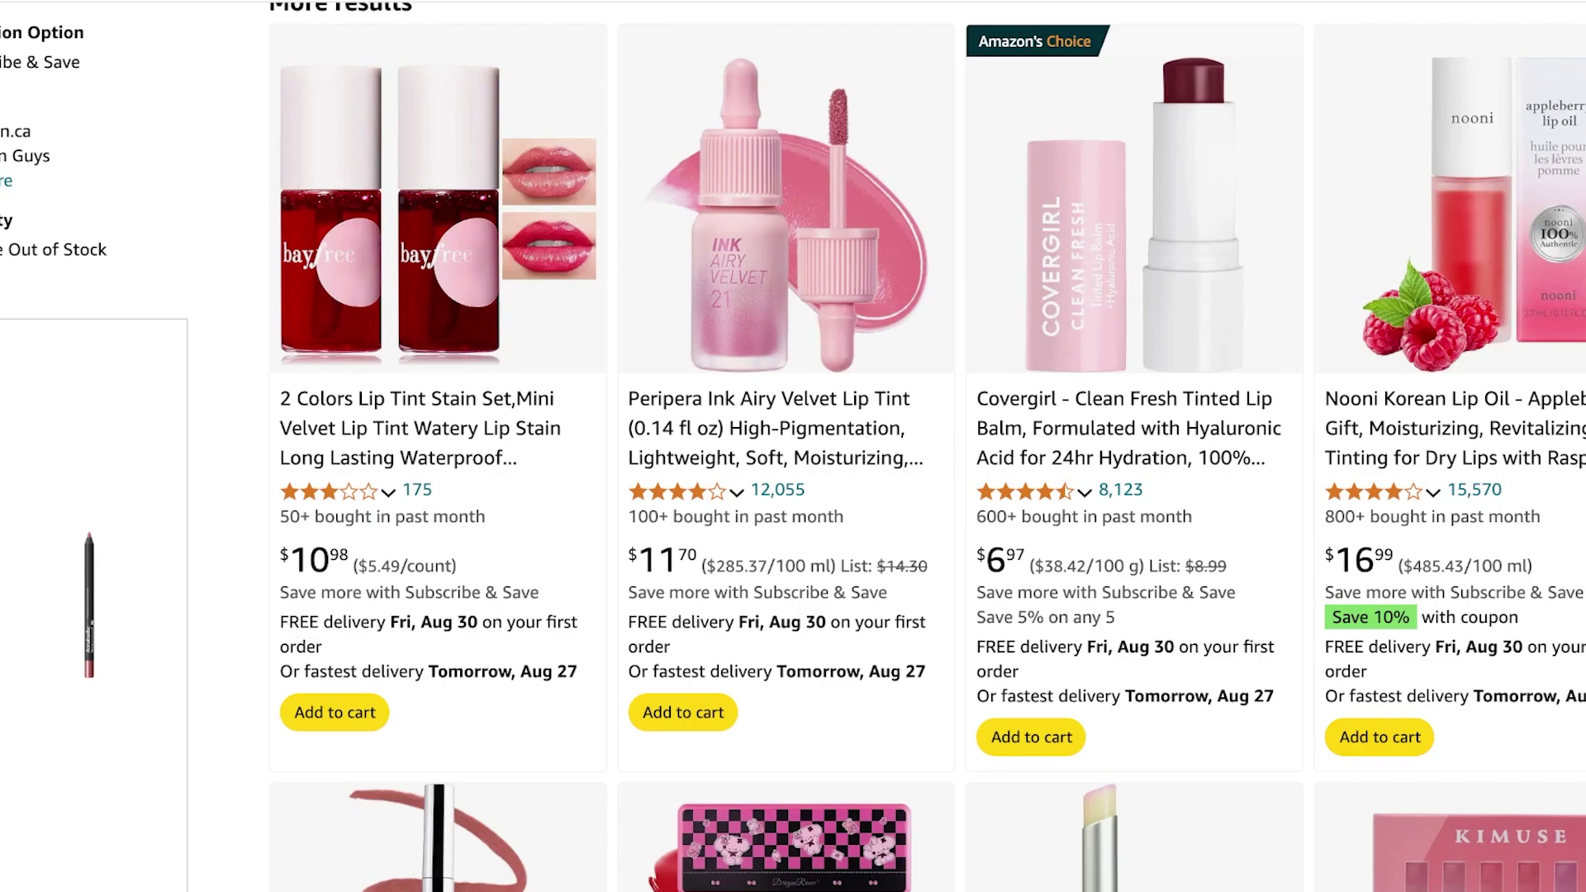
scroll(793, 445, "up", 18)
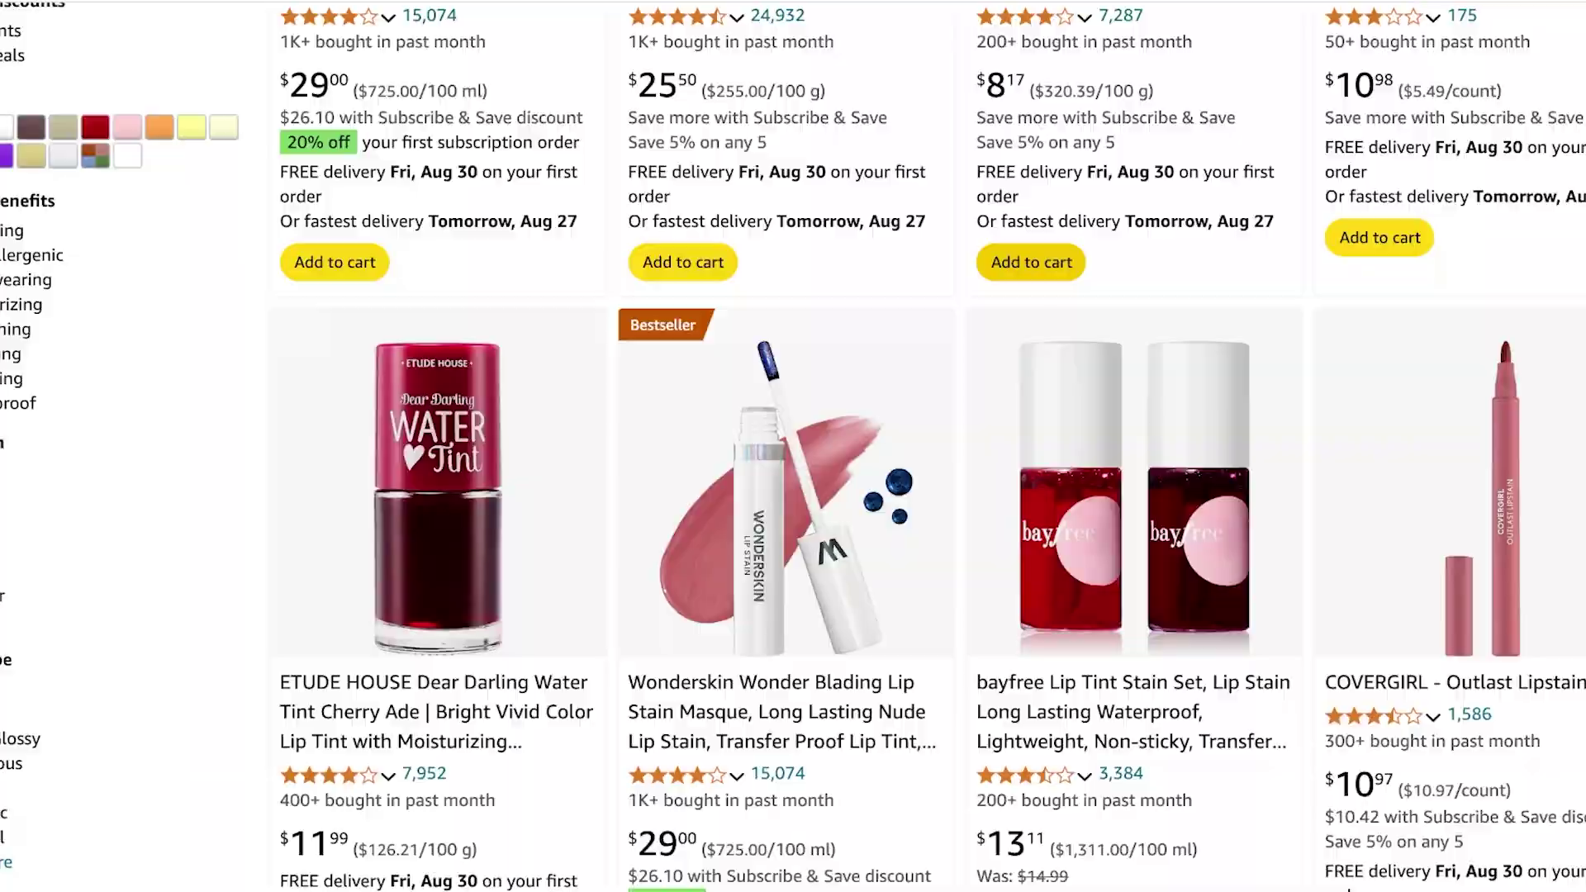
scroll(793, 446, "up", 5)
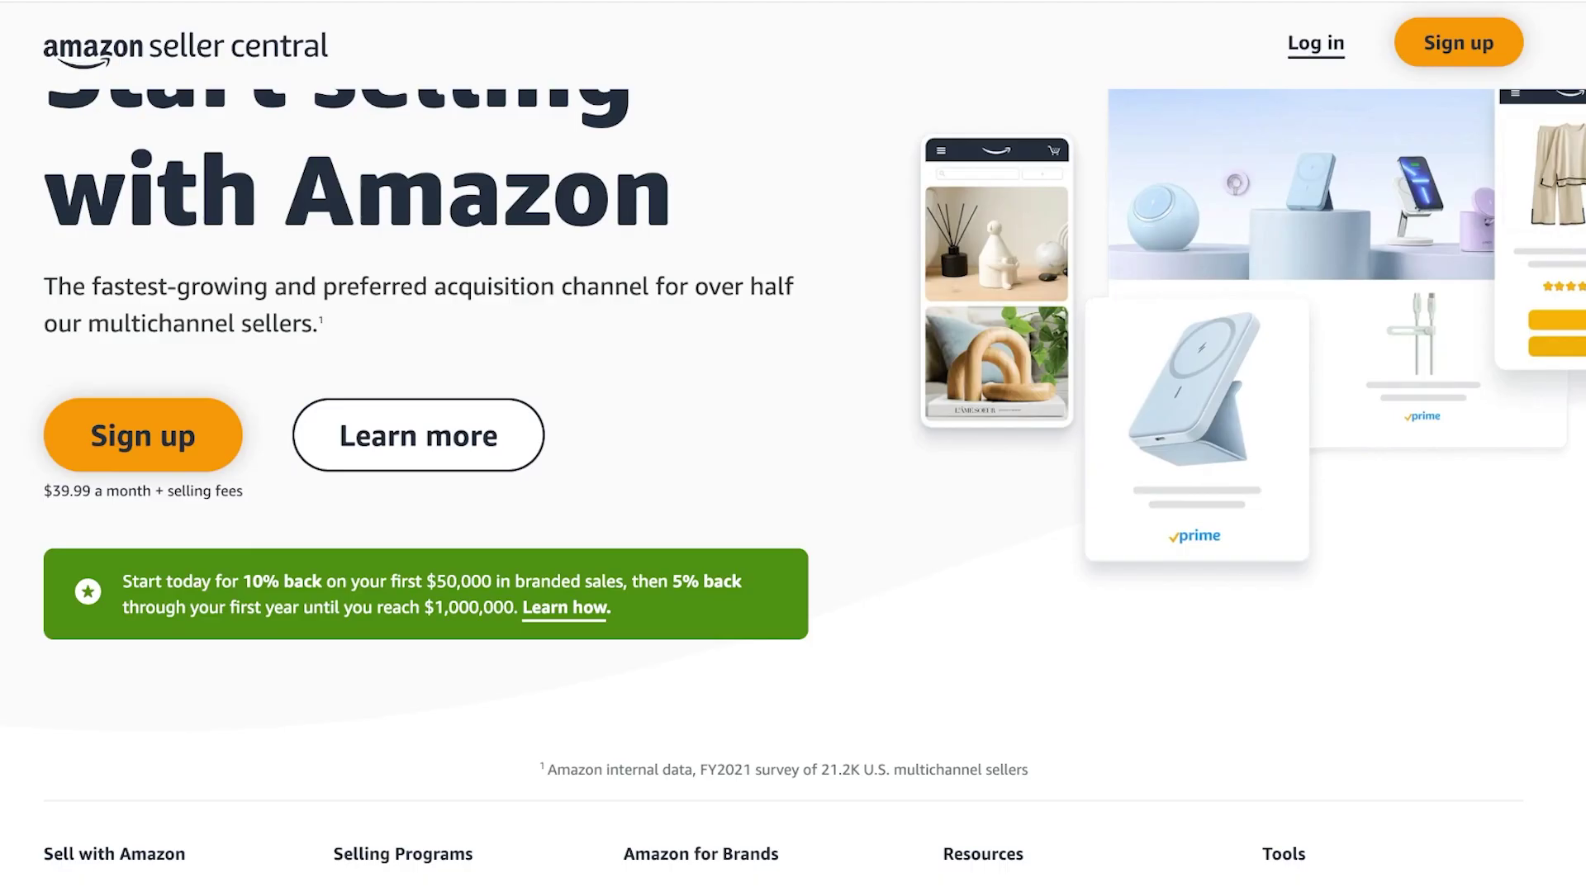
Review Amazon Seller Central's sign-up page and the beginner guide's sections on selling plans and on creating and configuring an account
scroll(793, 487, "up", 2)
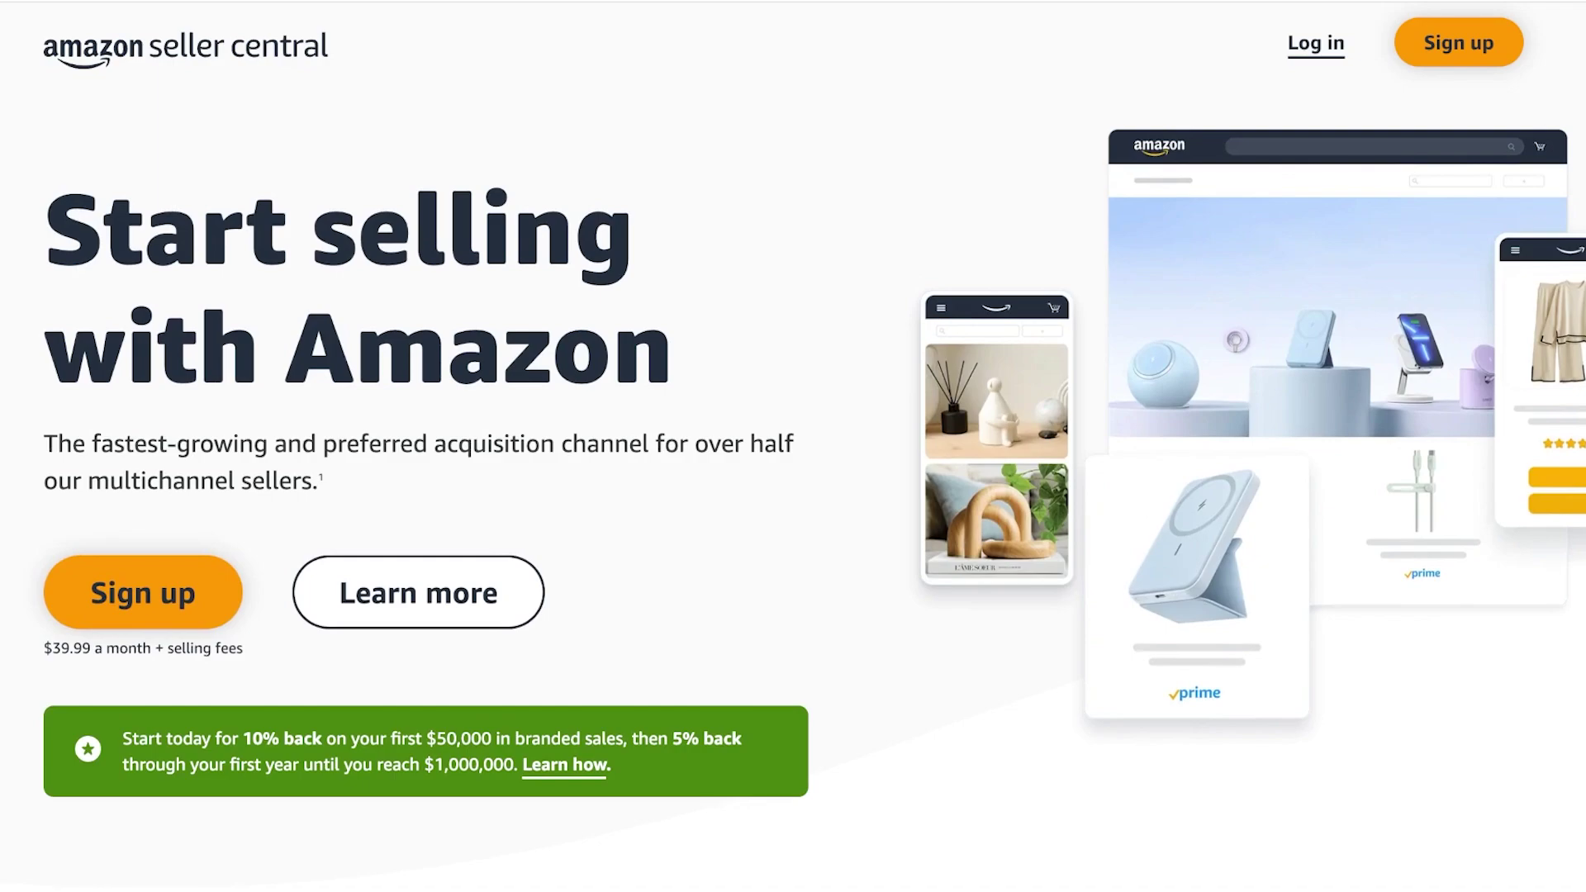
scroll(792, 475, "down", 5)
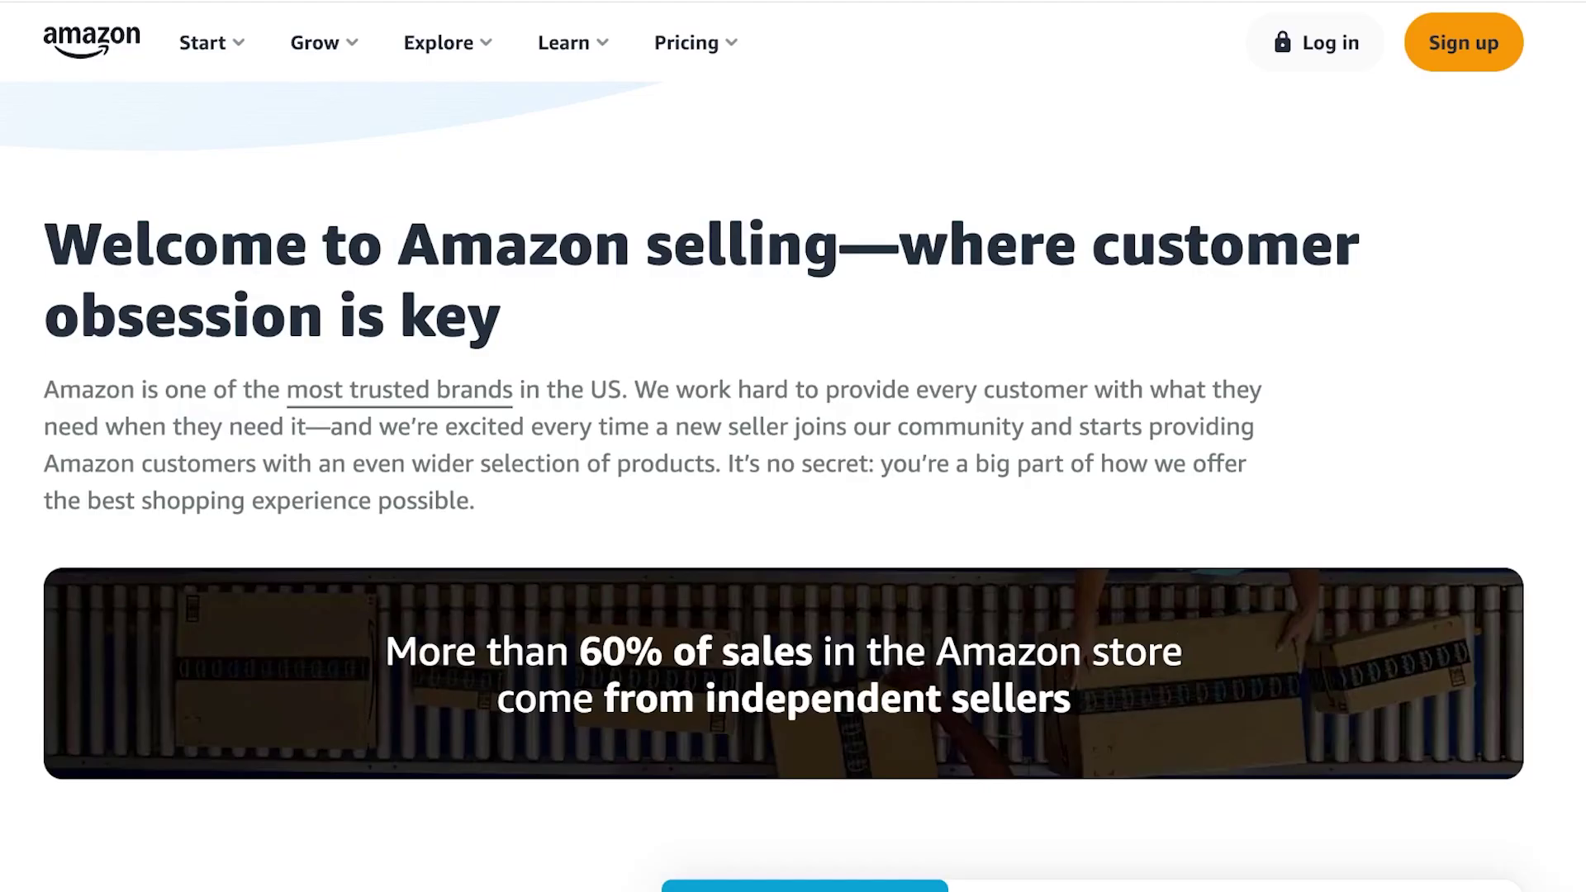
scroll(793, 446, "down", 10)
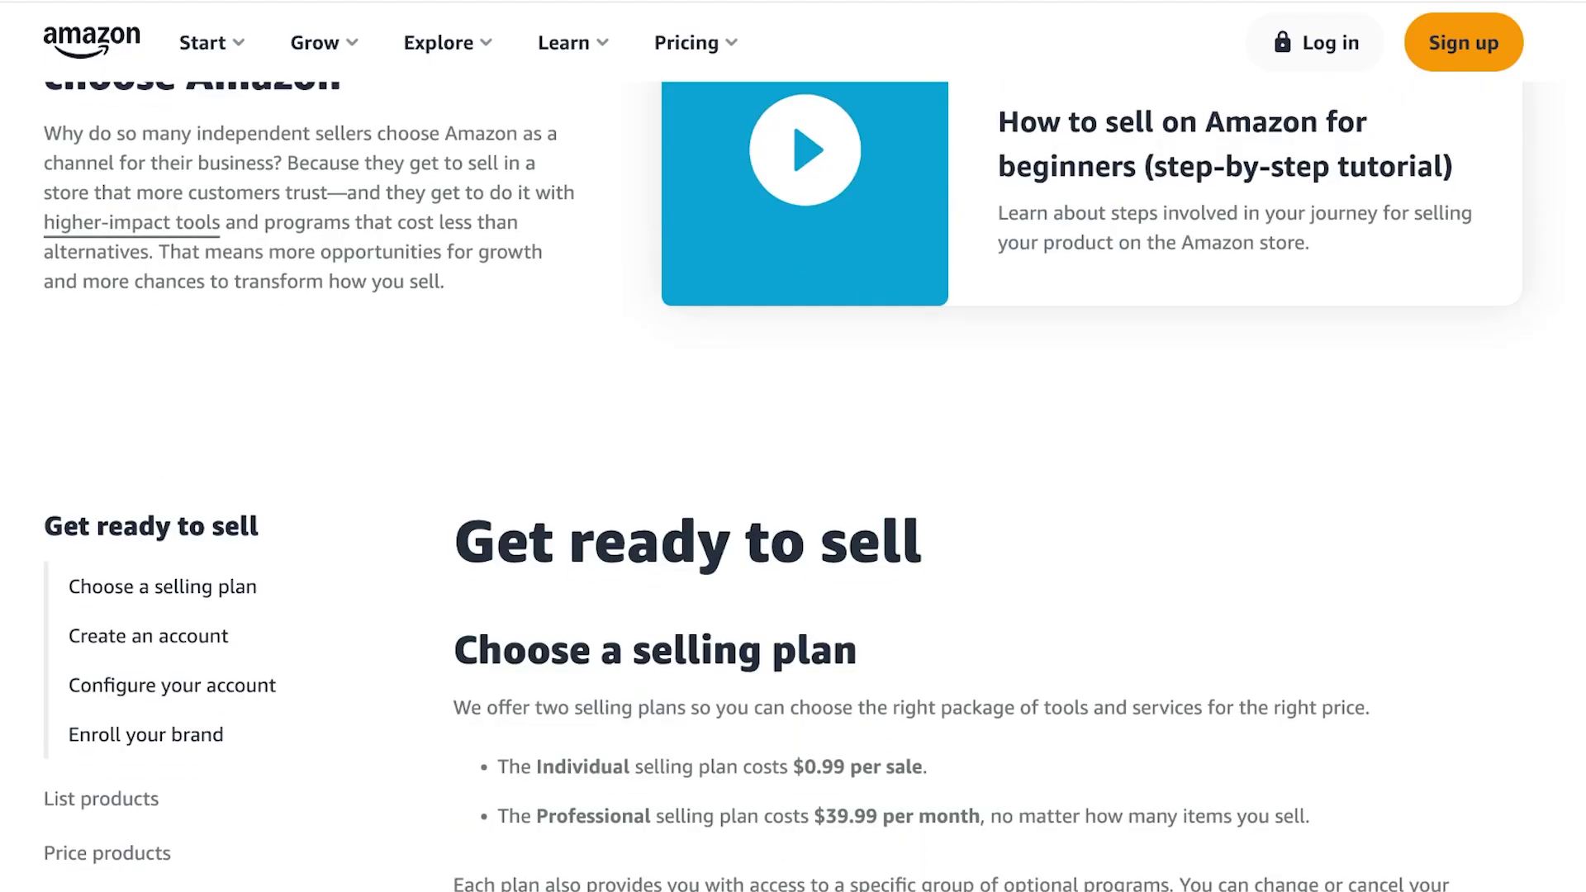
scroll(793, 446, "down", 5)
scroll(792, 447, "down", 8)
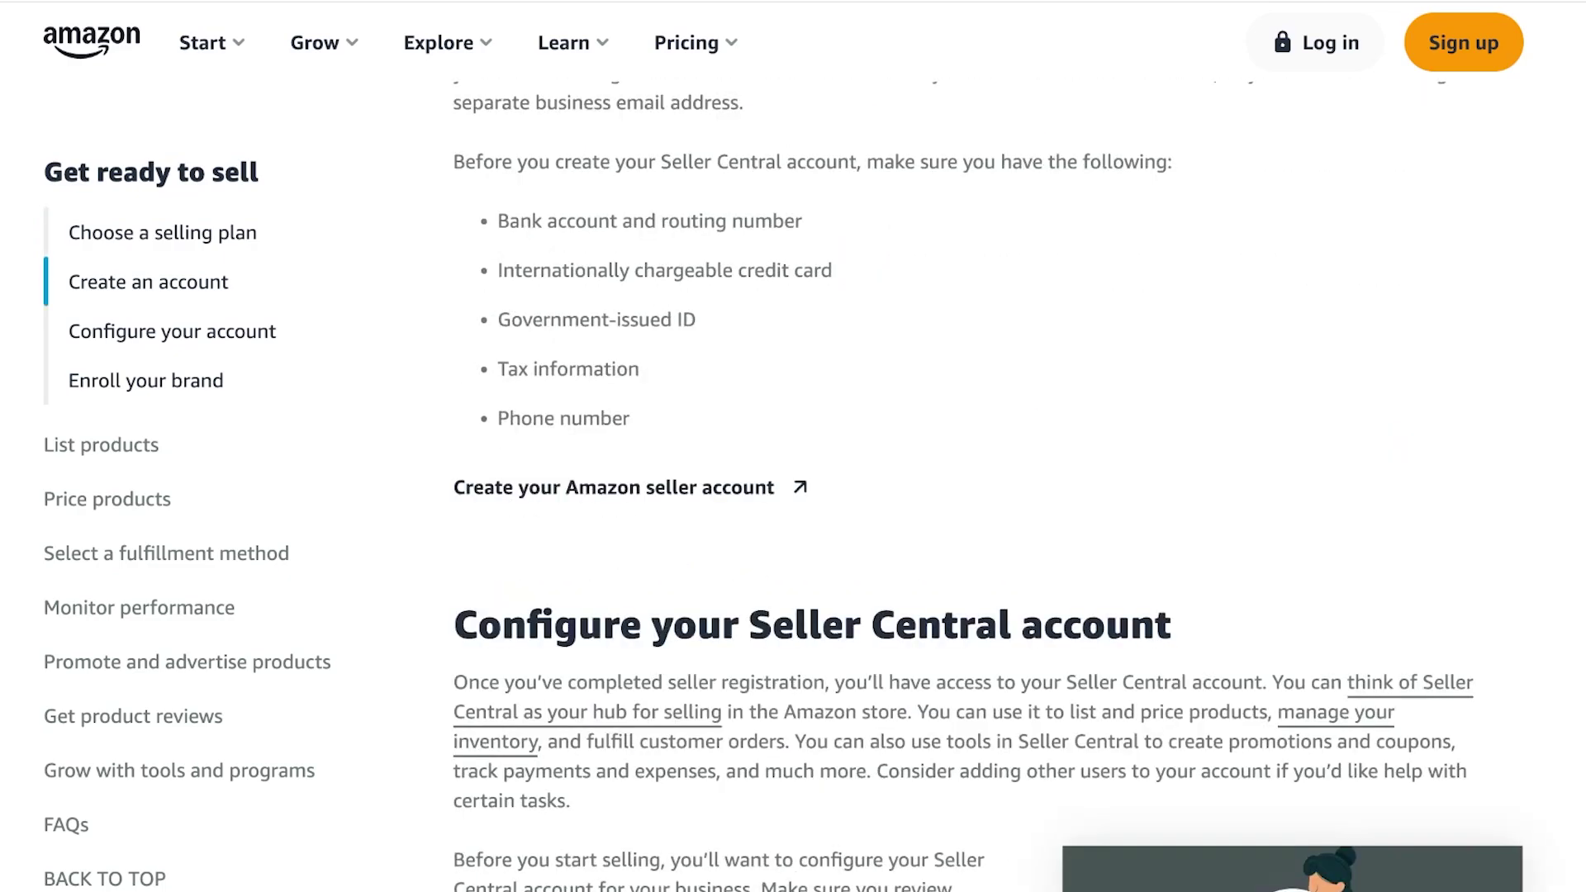
scroll(793, 447, "up", 1)
scroll(793, 446, "up", 1)
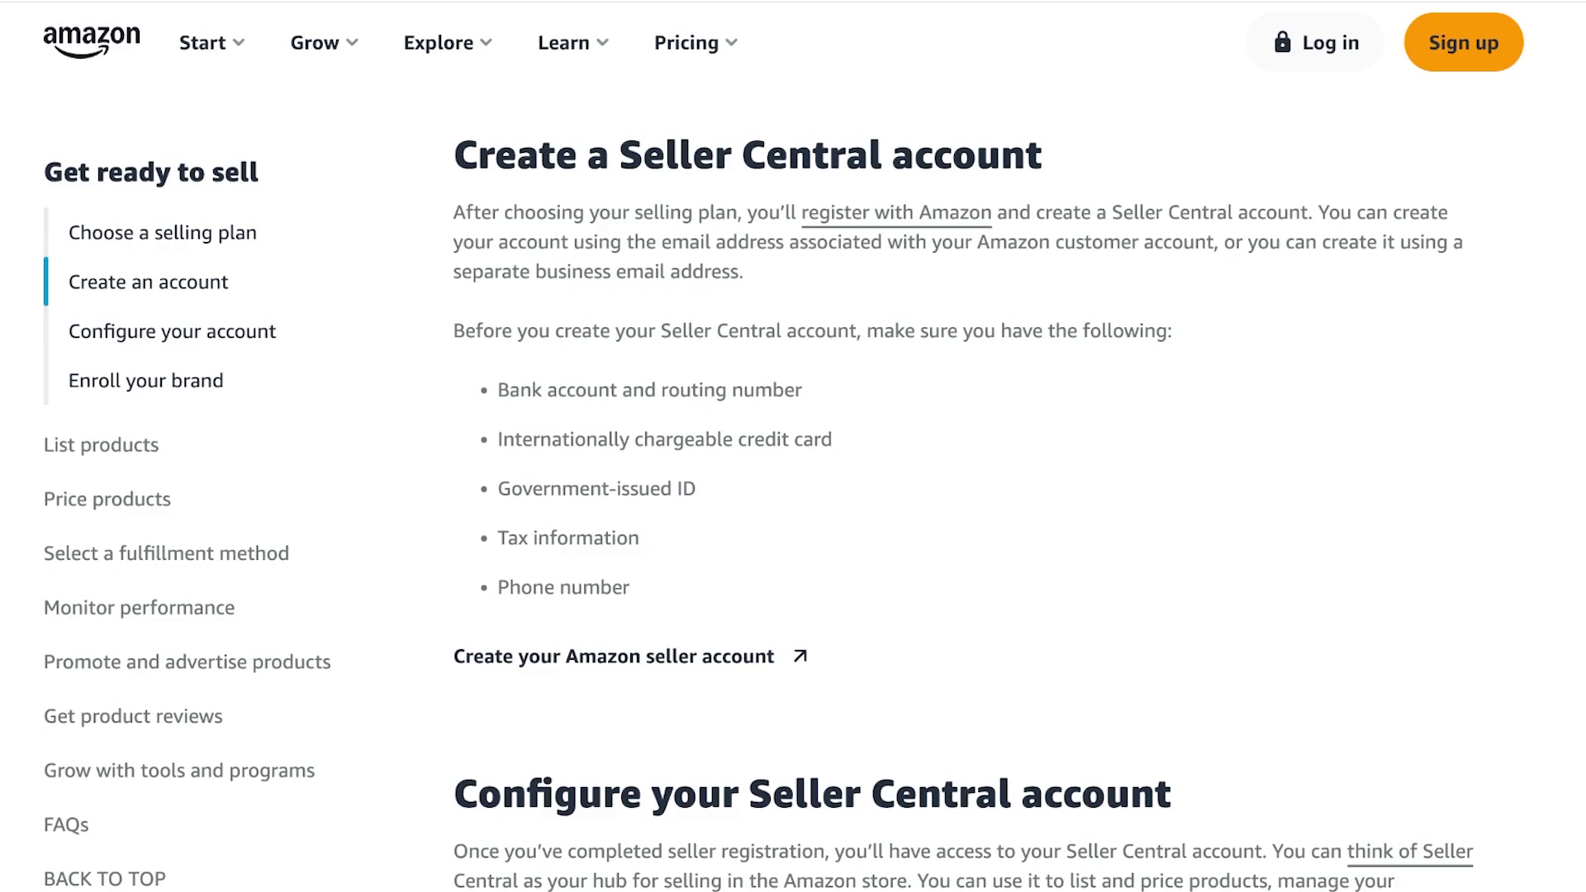
scroll(963, 496, "down", 4)
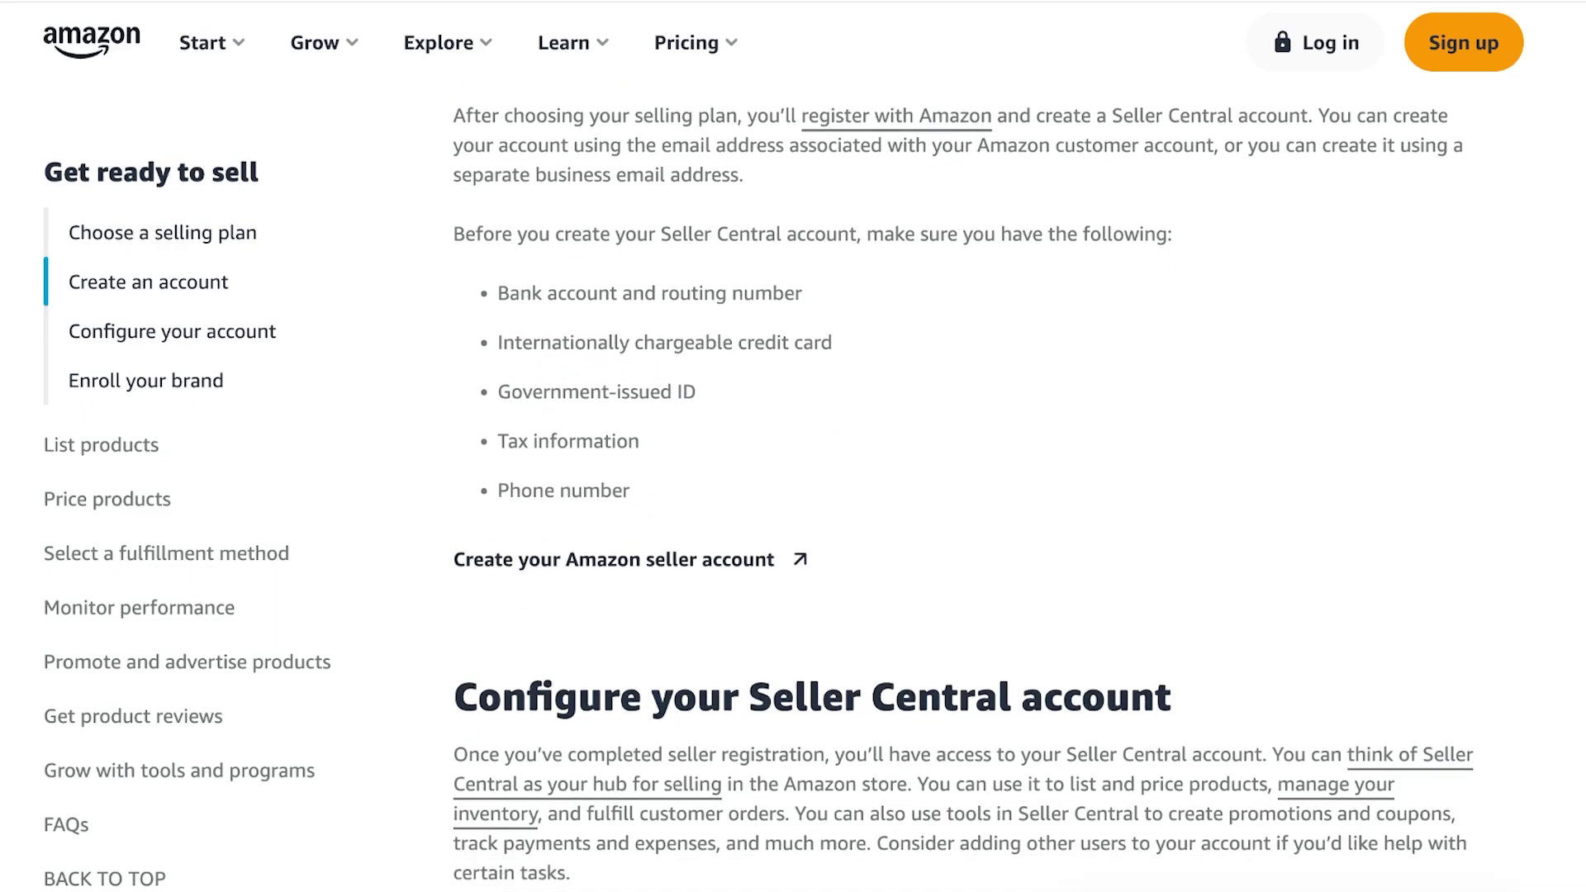
scroll(962, 495, "down", 1)
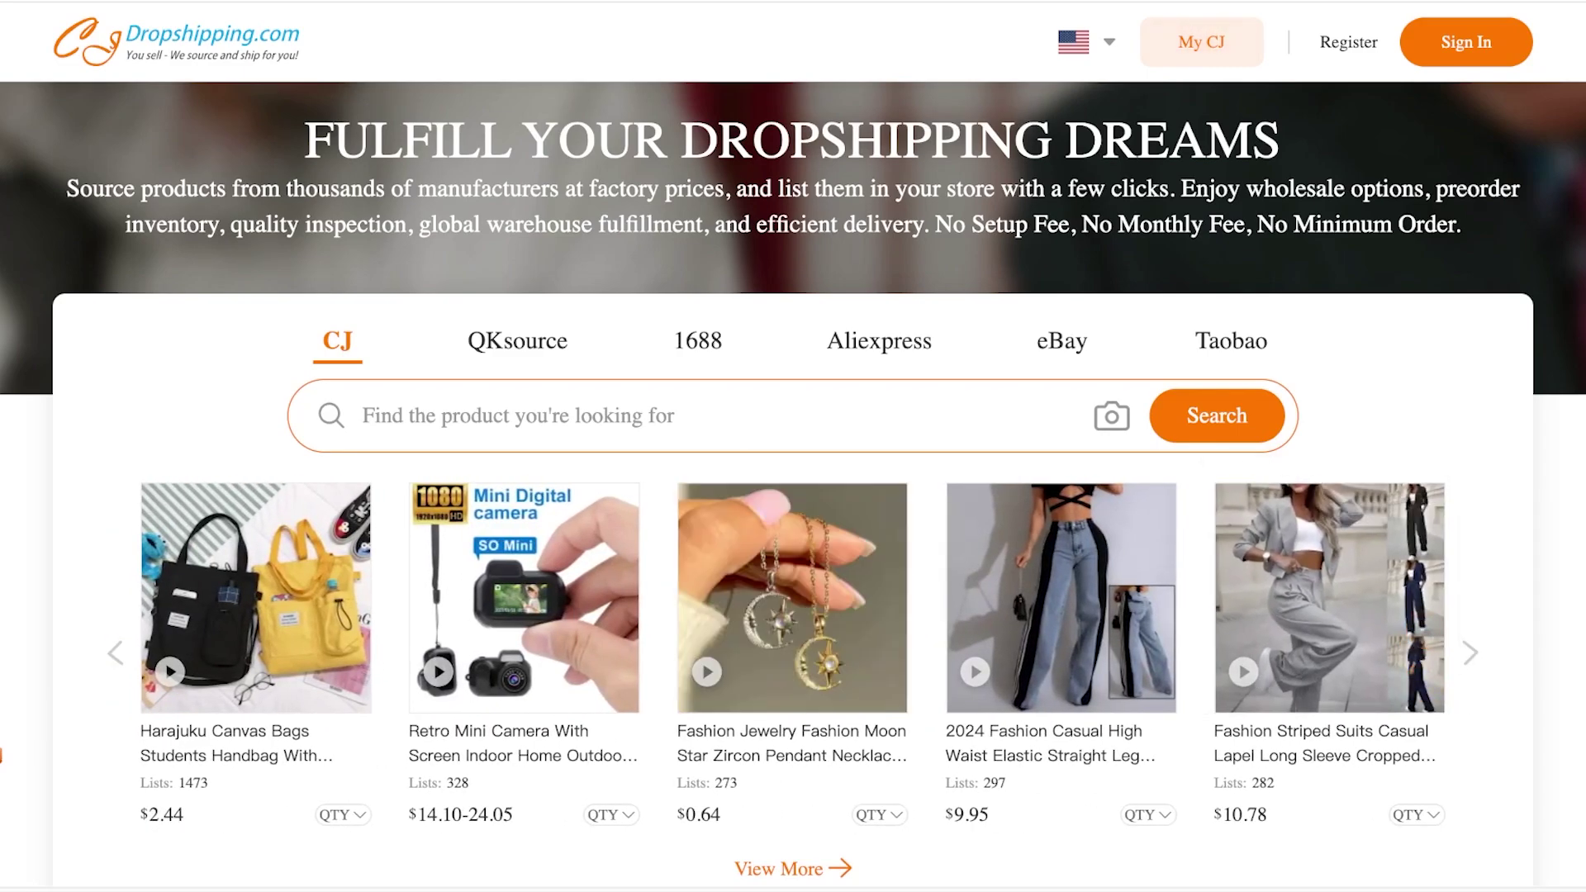
Switch to CJdropshipping and examine the homepage's featured products, store connection options, services and how-to-start section
scroll(793, 485, "down", 3)
scroll(793, 486, "down", 3)
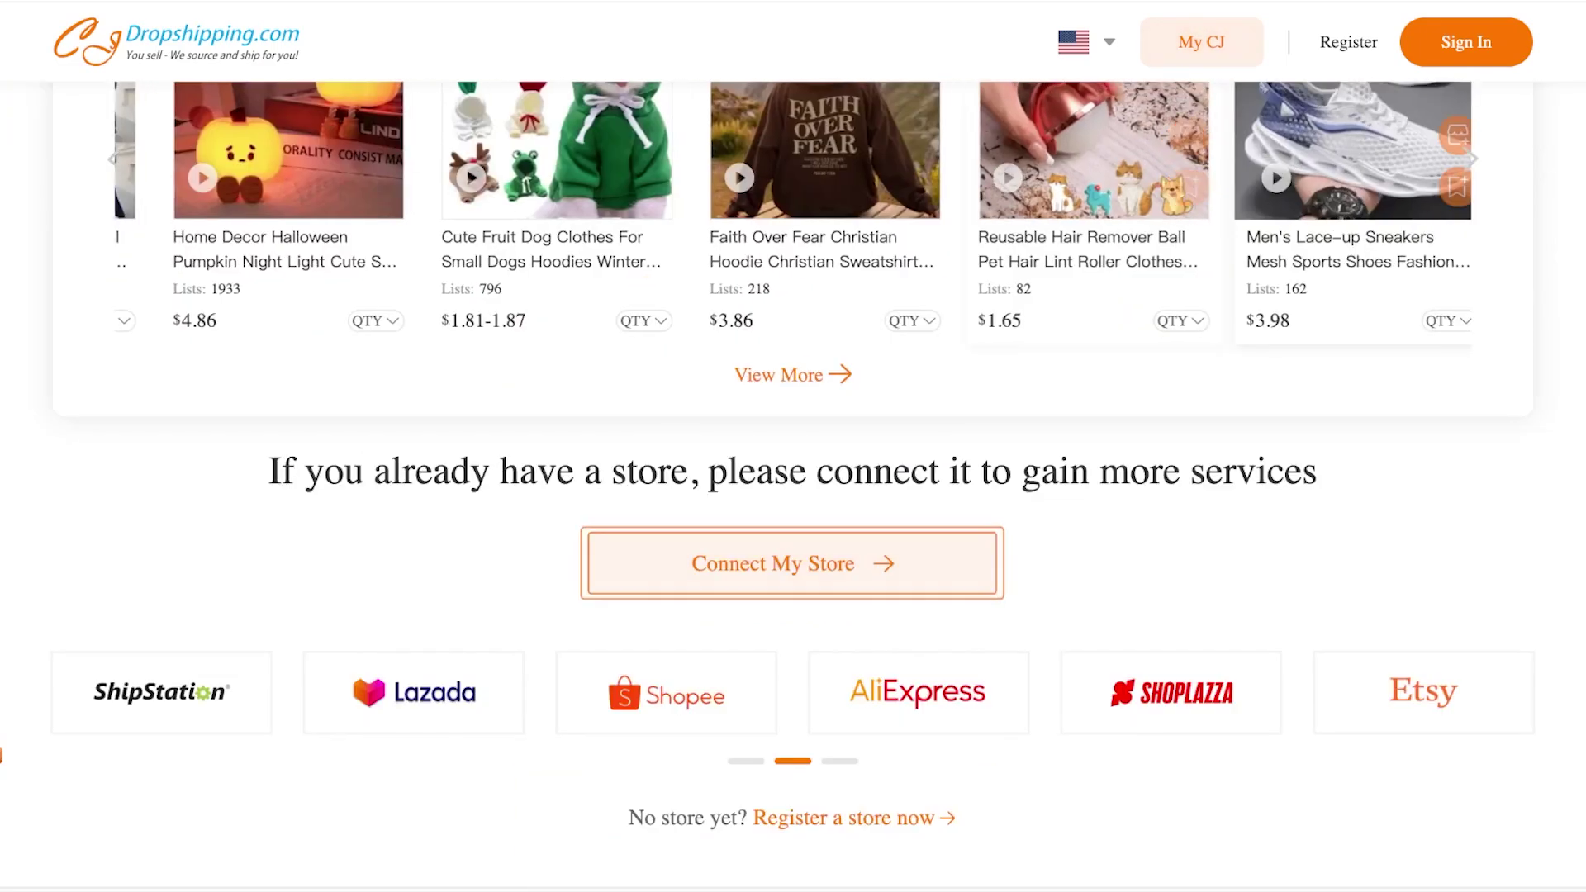
scroll(793, 388, "down", 2)
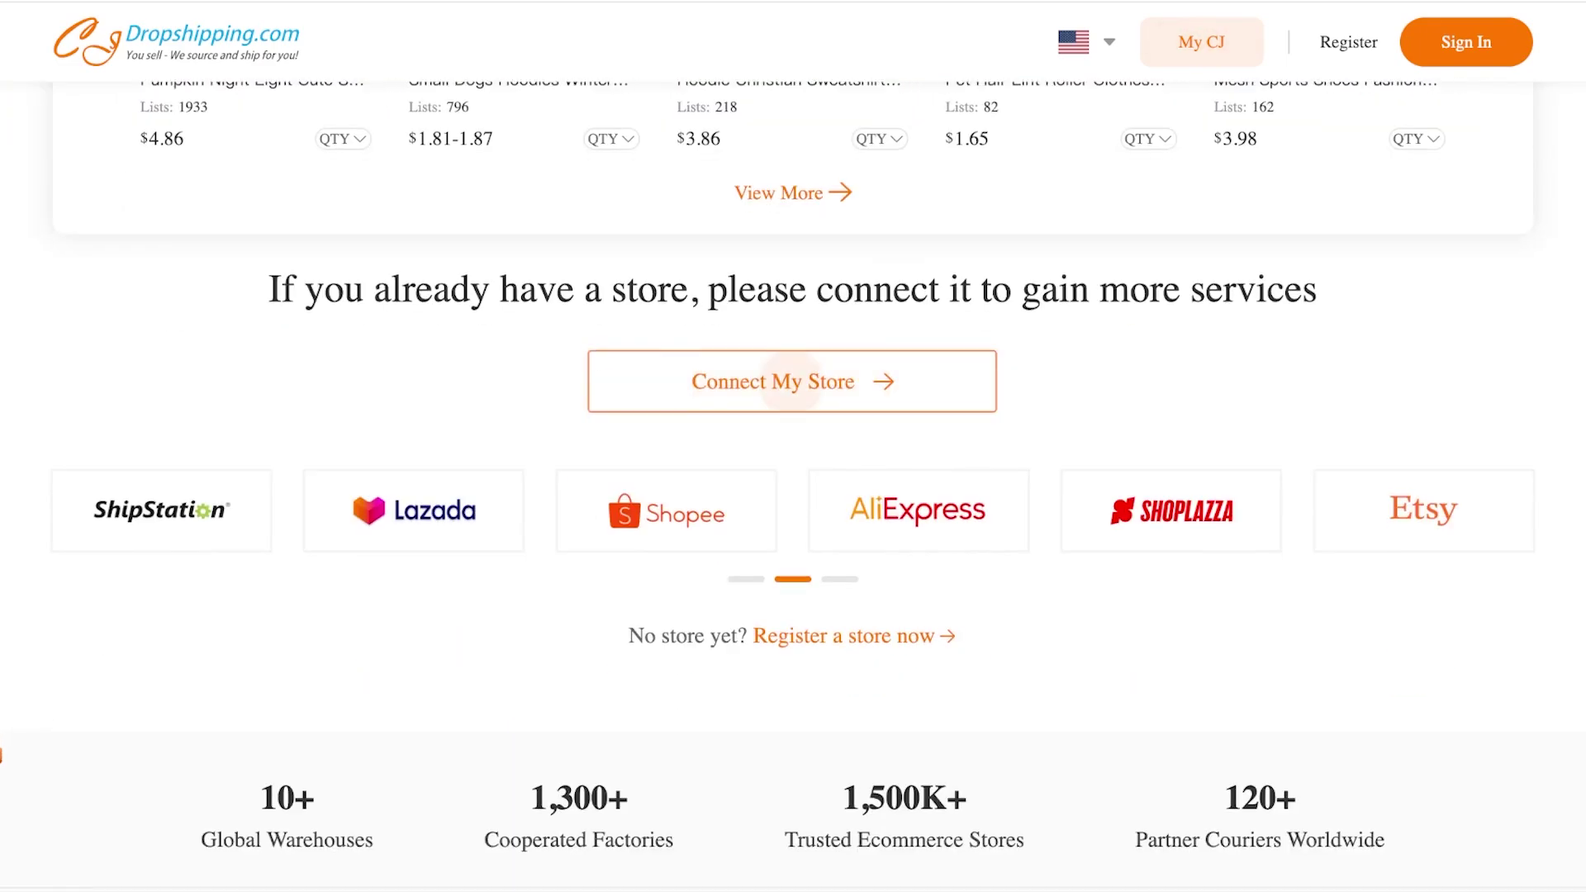
scroll(793, 446, "down", 15)
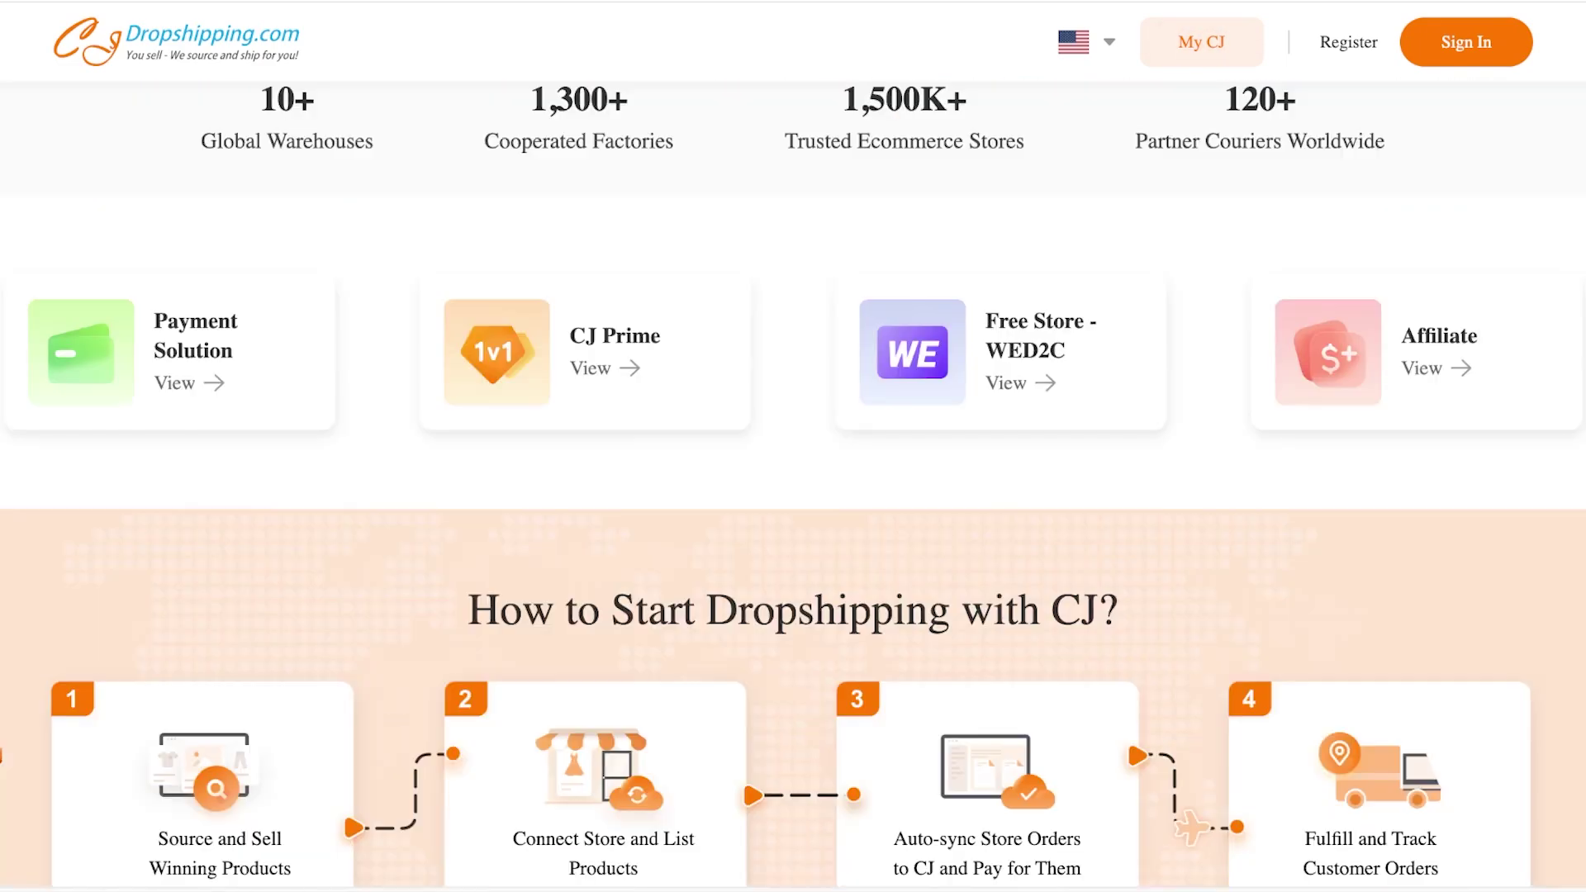
scroll(794, 486, "down", 20)
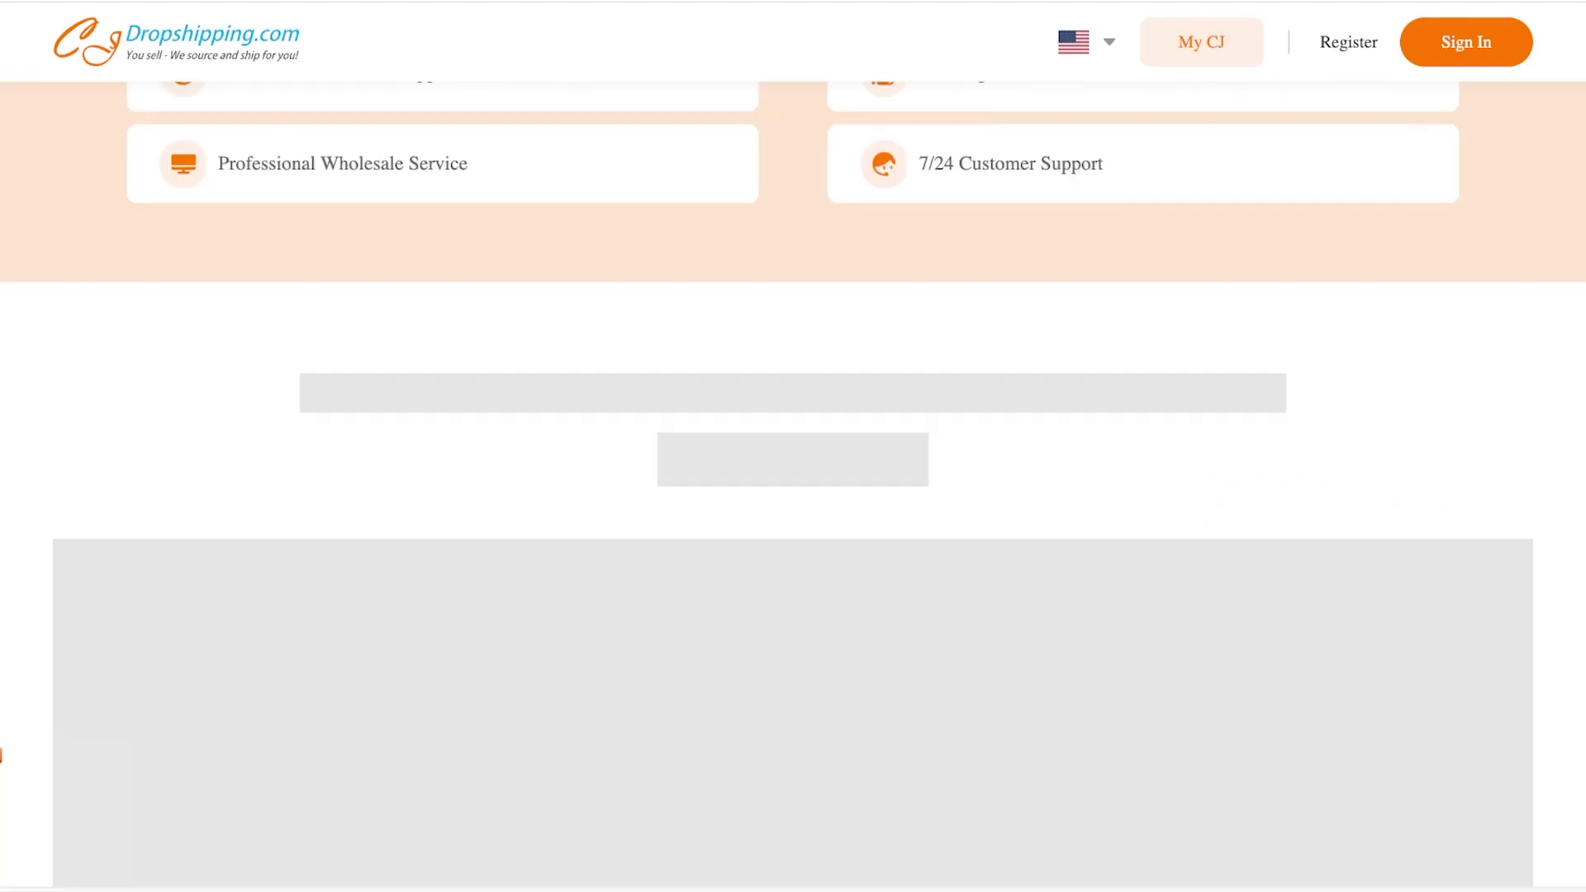
scroll(793, 486, "up", 20)
scroll(793, 446, "up", 10)
scroll(792, 446, "down", 3)
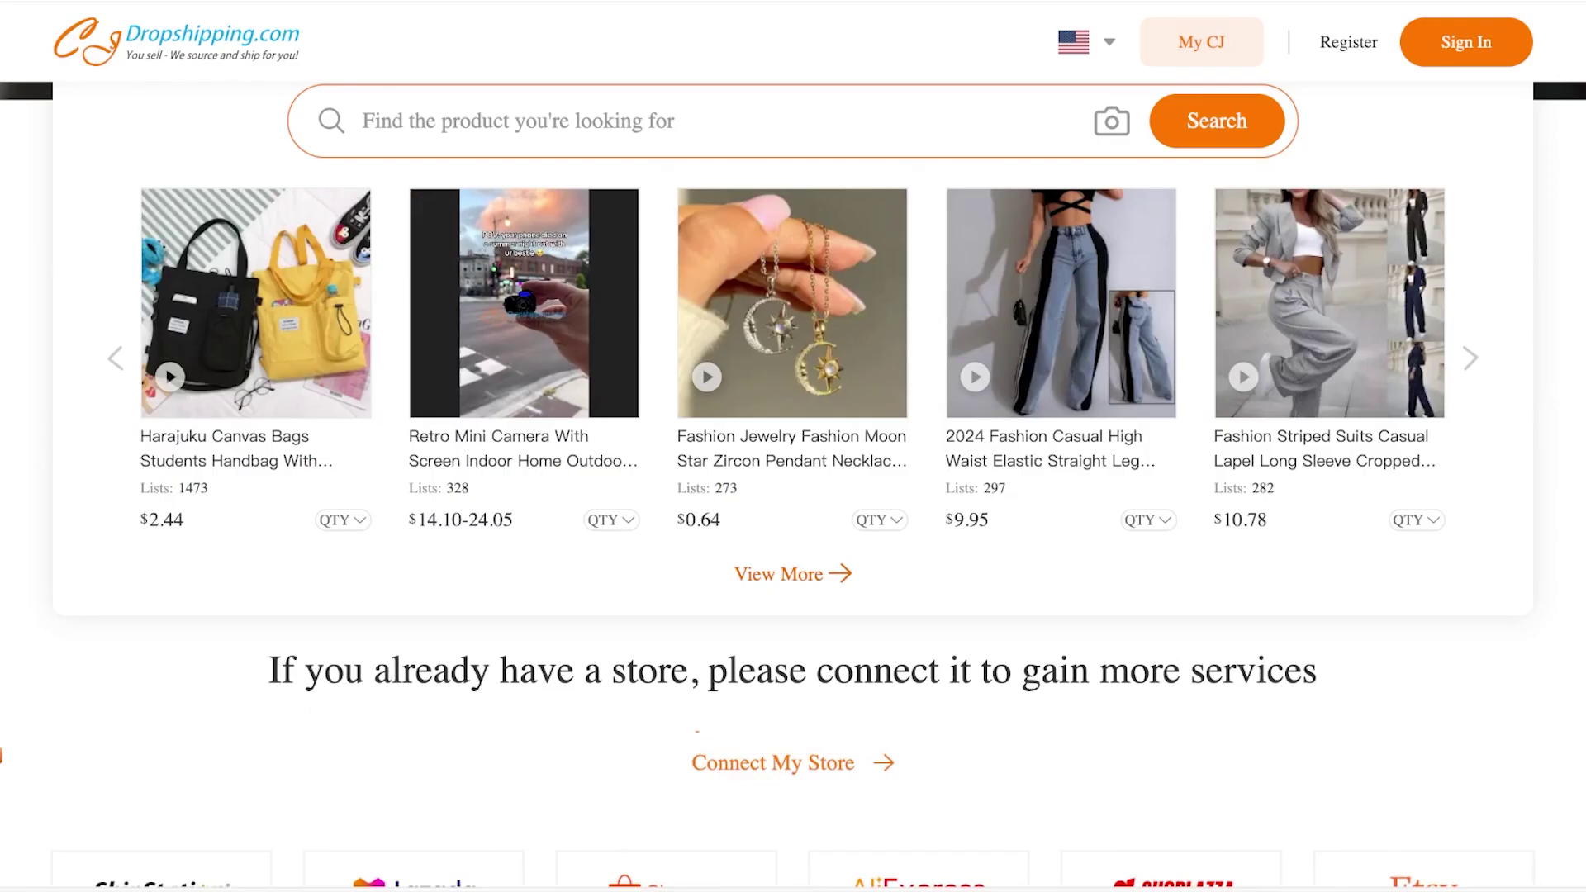
Open the full featured product listing and look through the product categories and the account's product, order and service sections
left_click(792, 574)
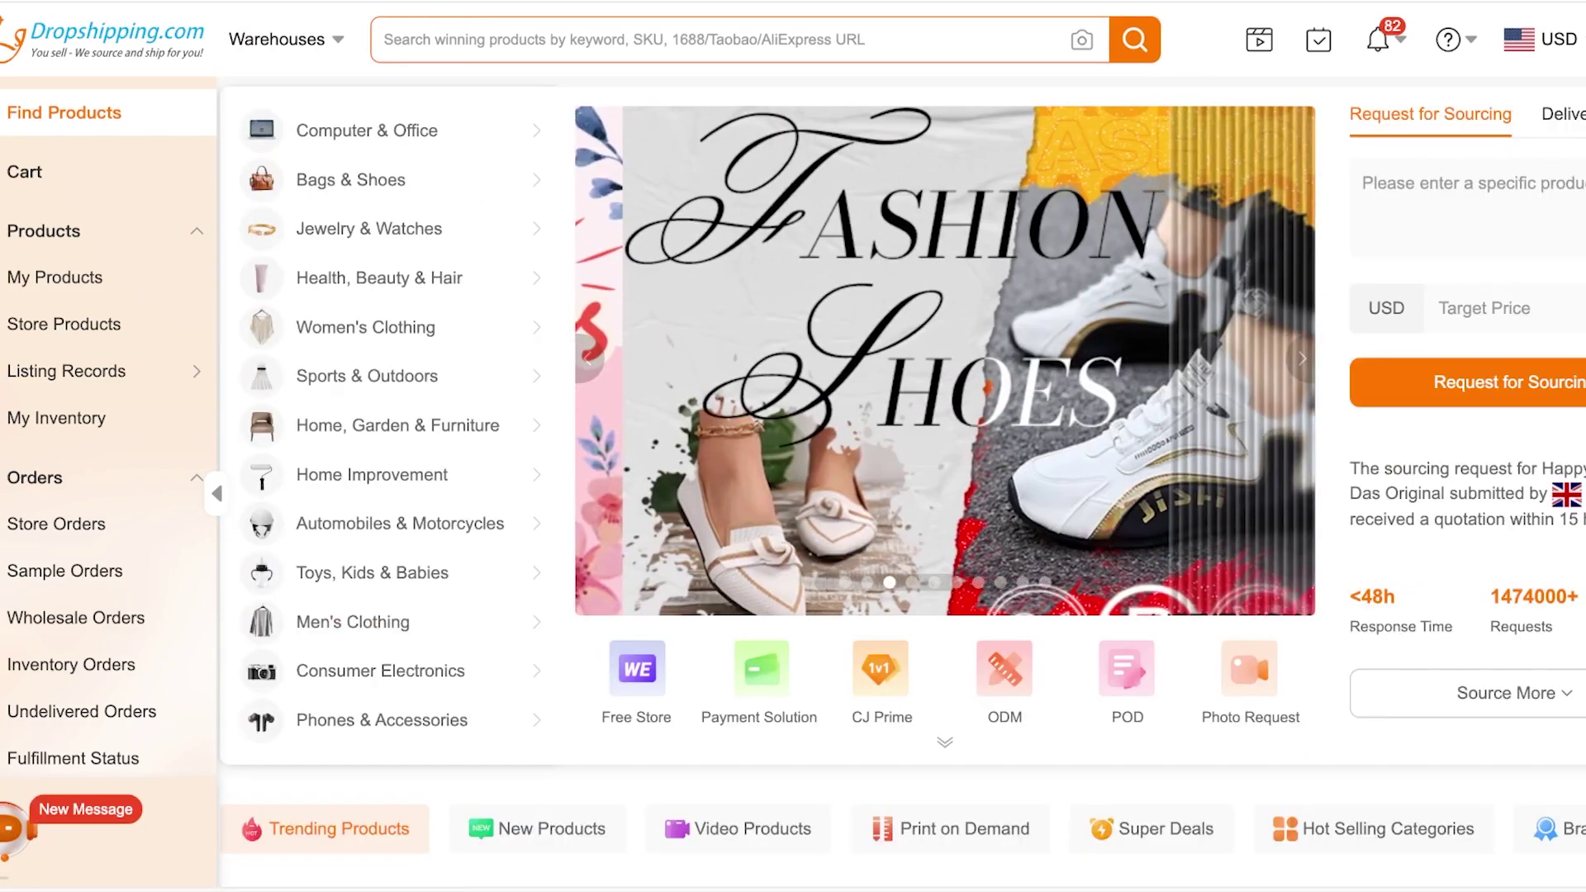
mouse_move(366, 327)
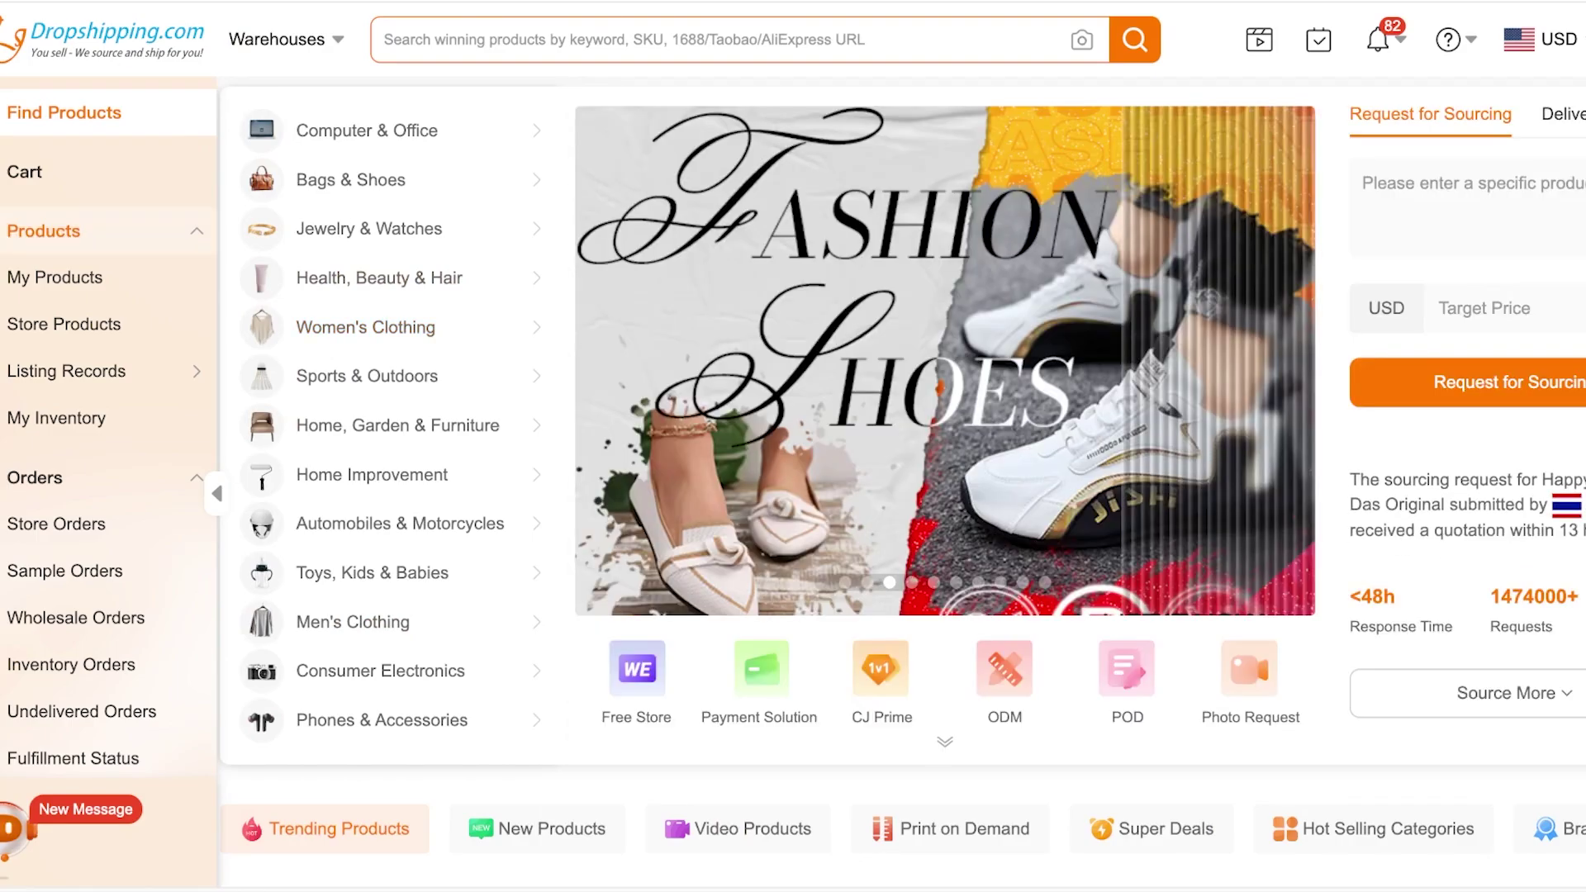
scroll(107, 413, "down", 6)
scroll(107, 240, "down", 2)
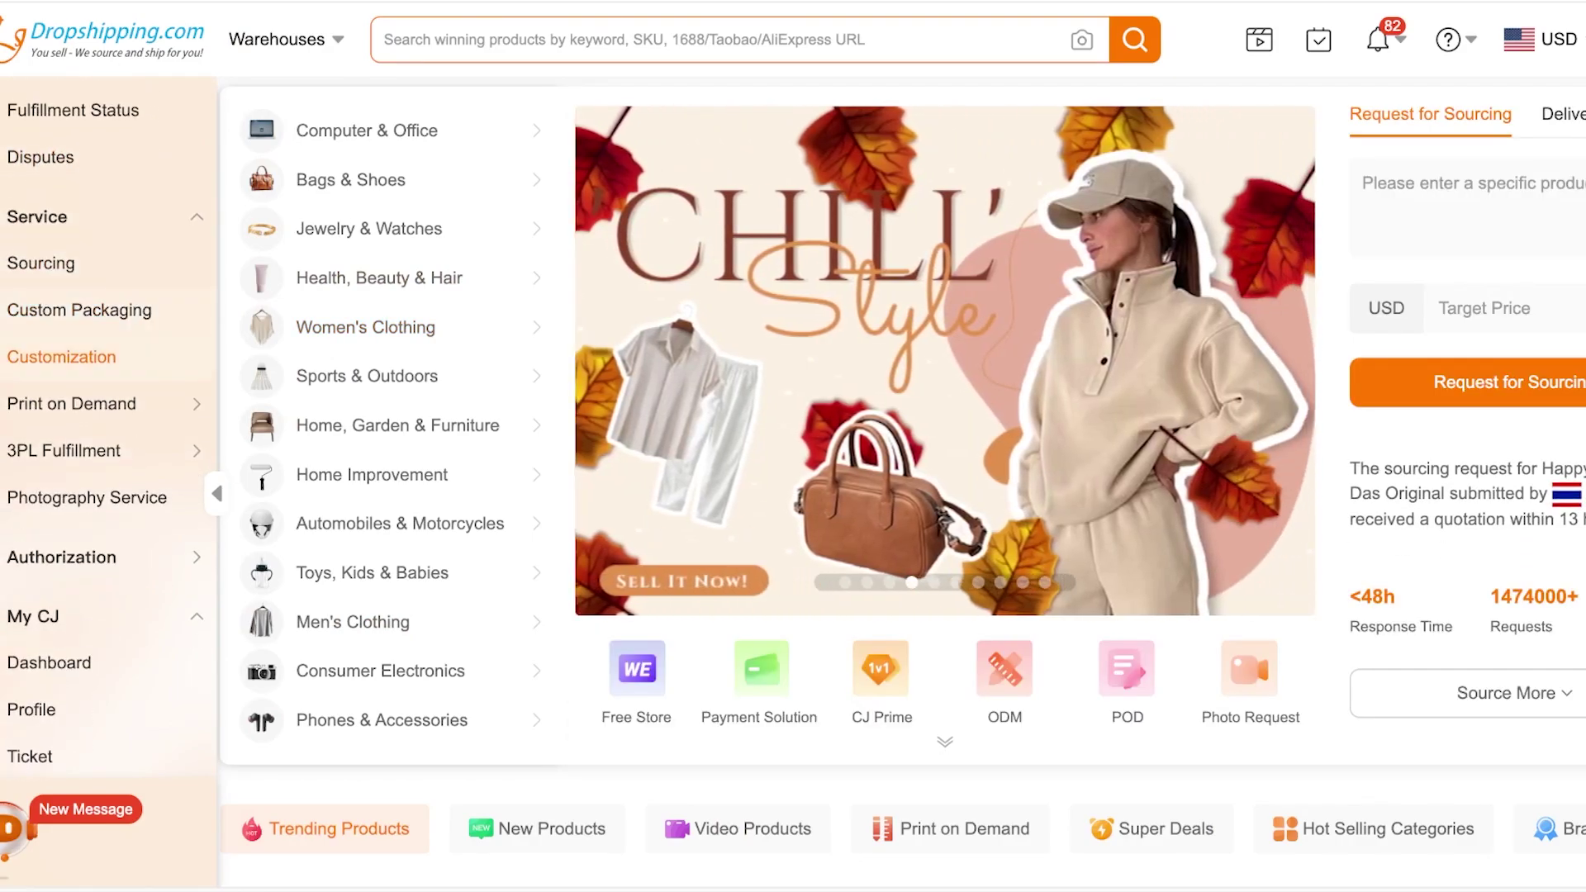
mouse_move(61, 555)
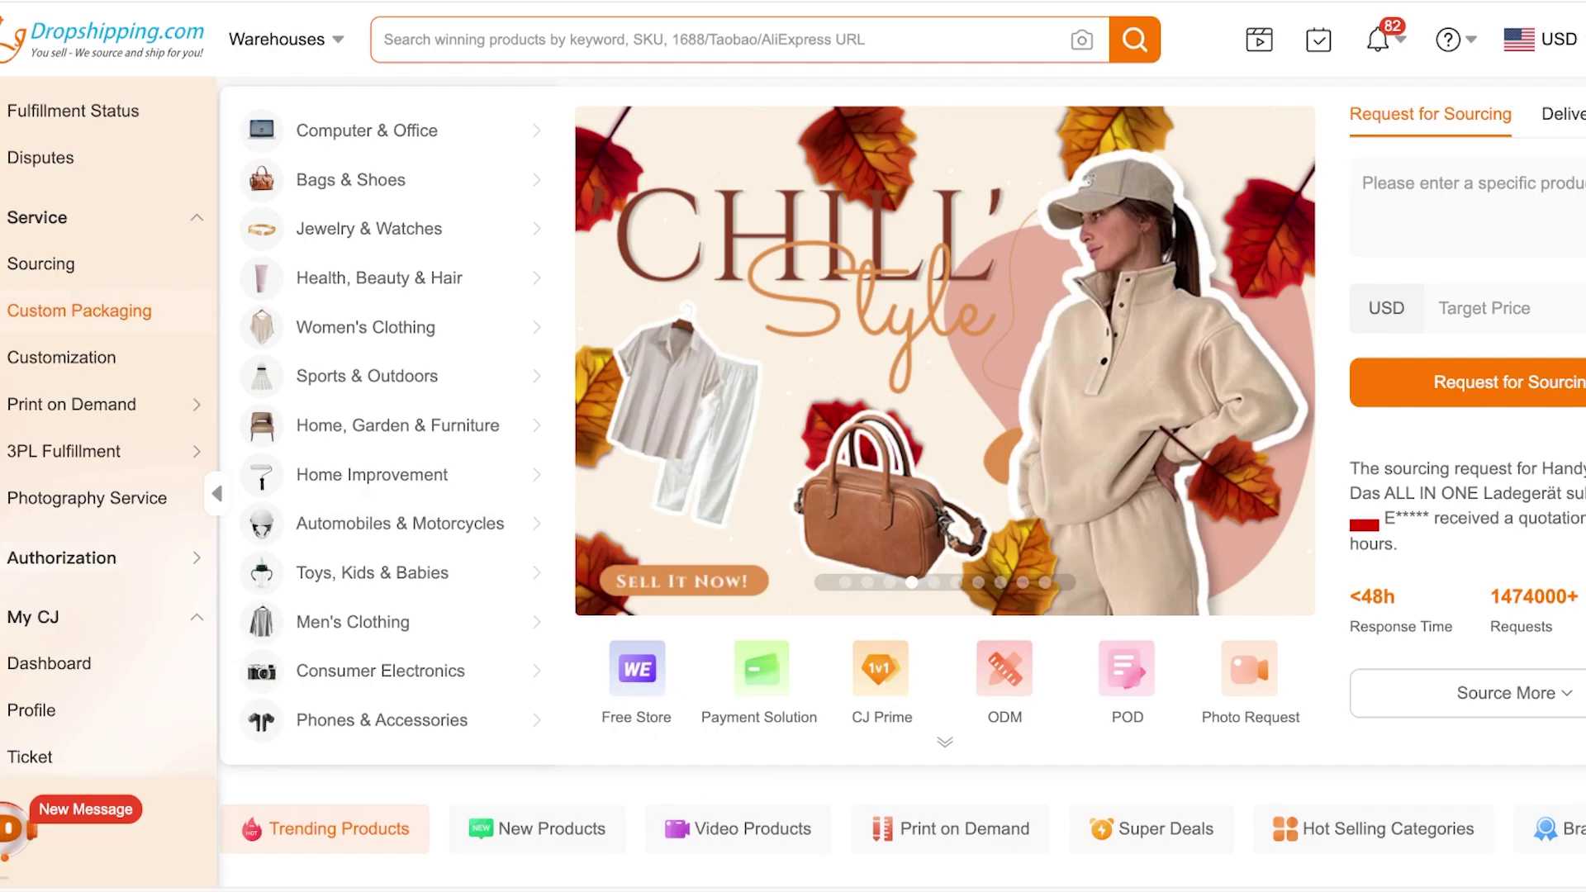
scroll(83, 362, "up", 8)
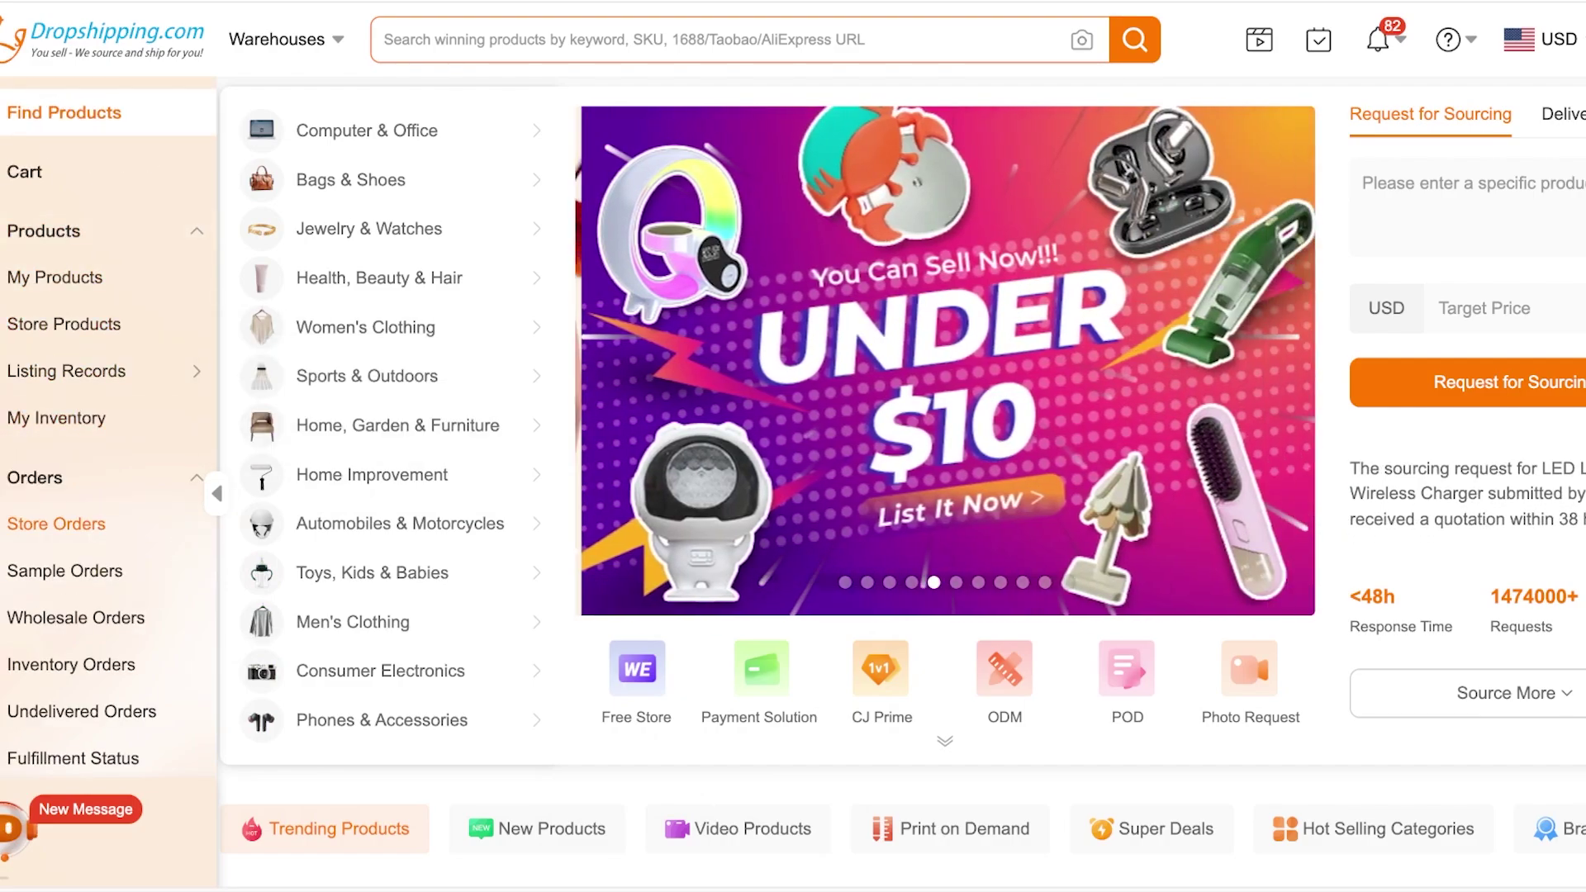
scroll(108, 447, "down", 6)
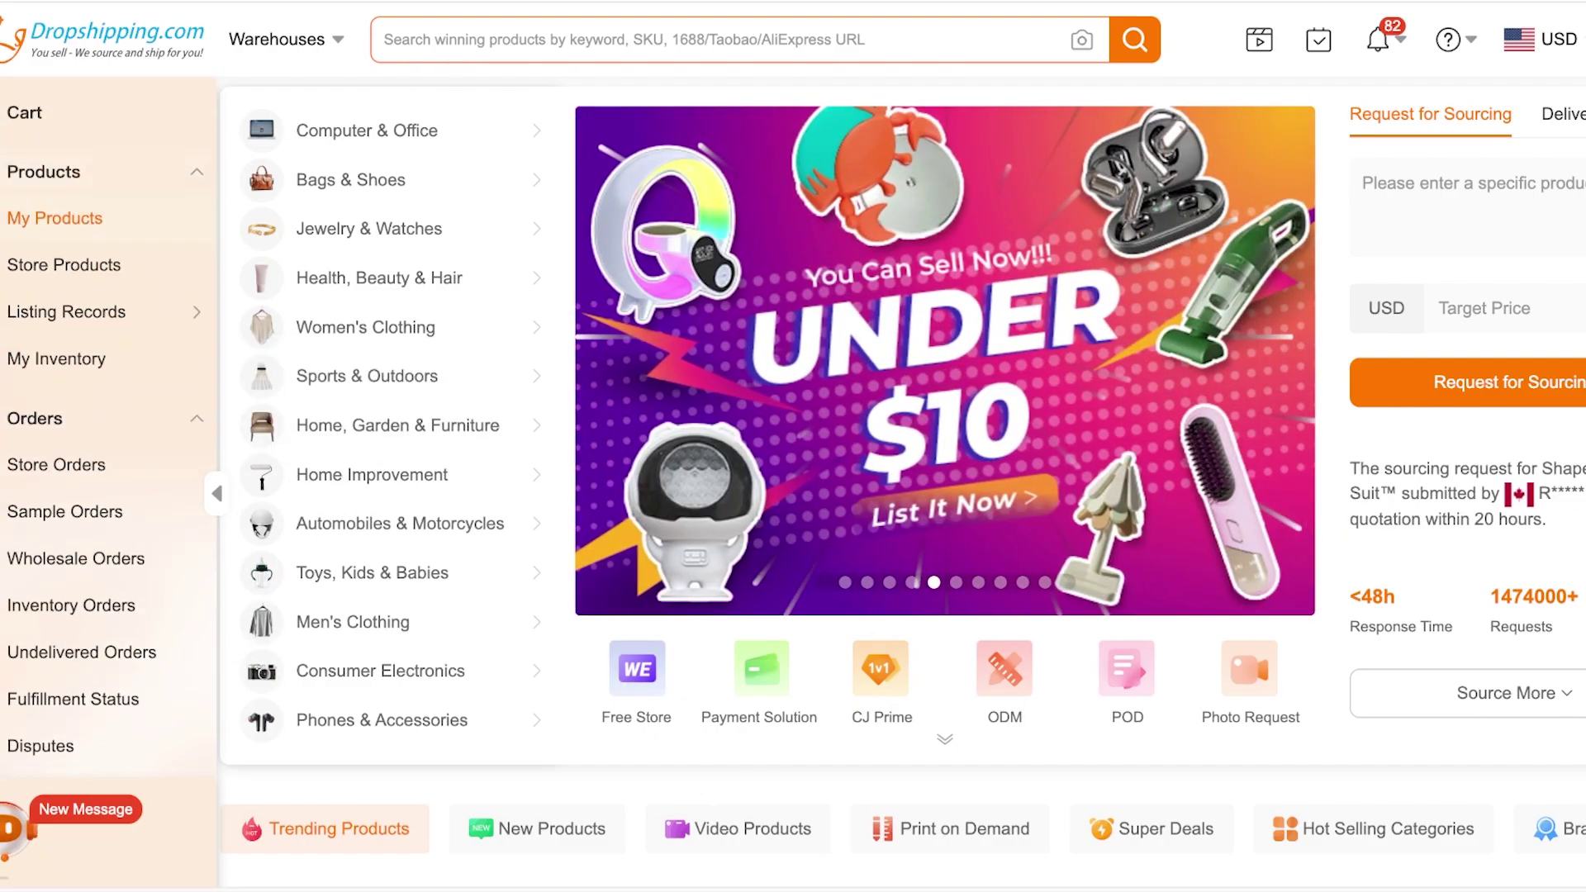
scroll(107, 446, "down", 3)
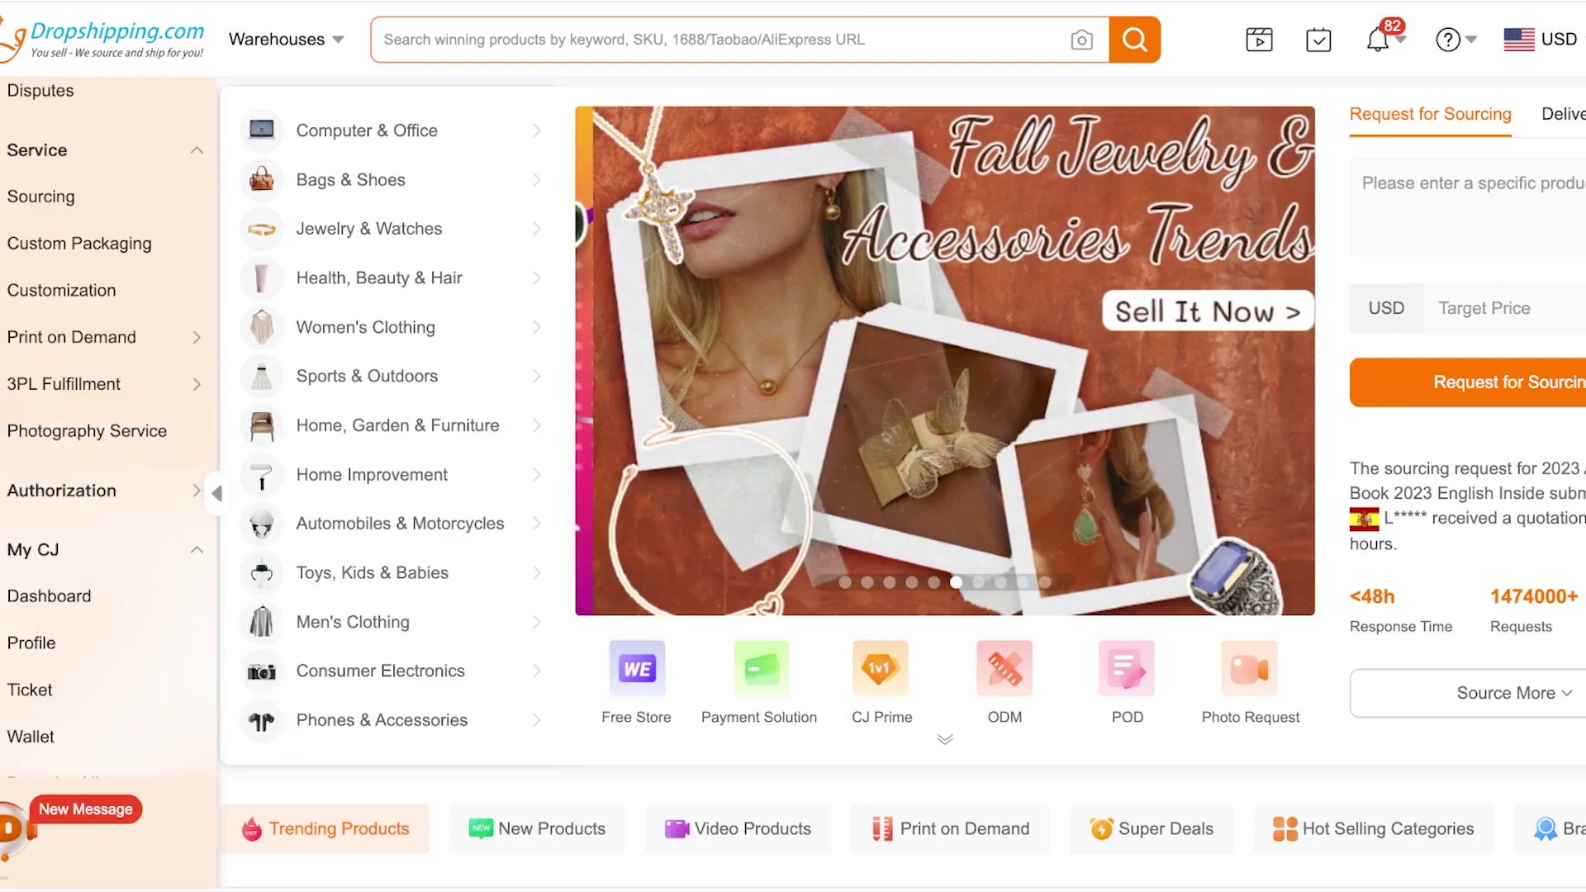
Display the store platforms available for authorization and open the API authorization's store list
mouse_move(108, 490)
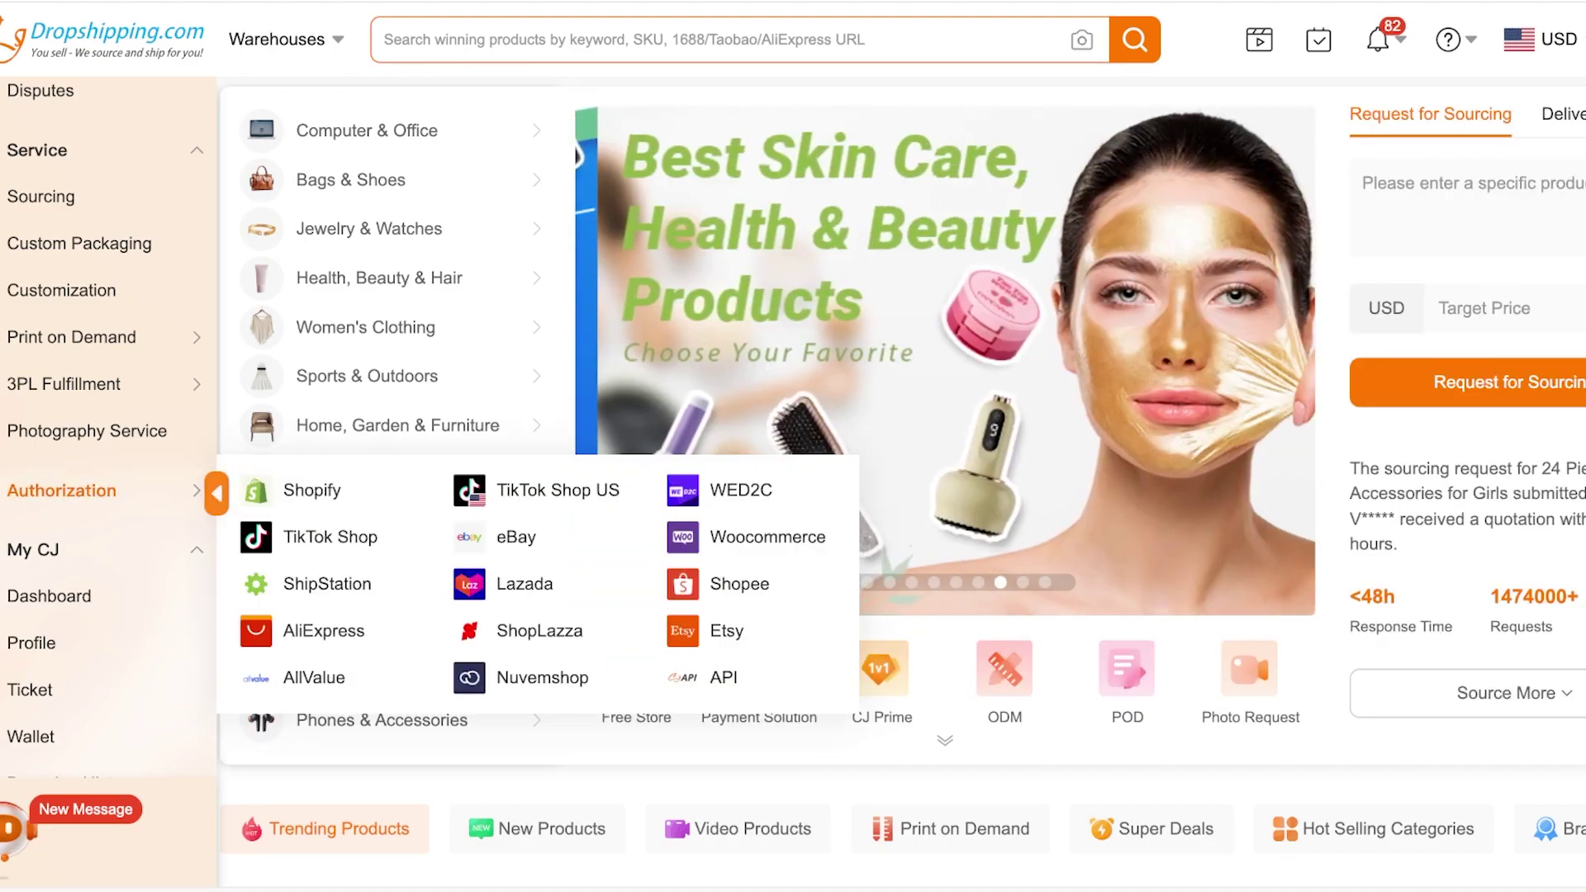
scroll(107, 487, "down", 1)
scroll(108, 475, "down", 1)
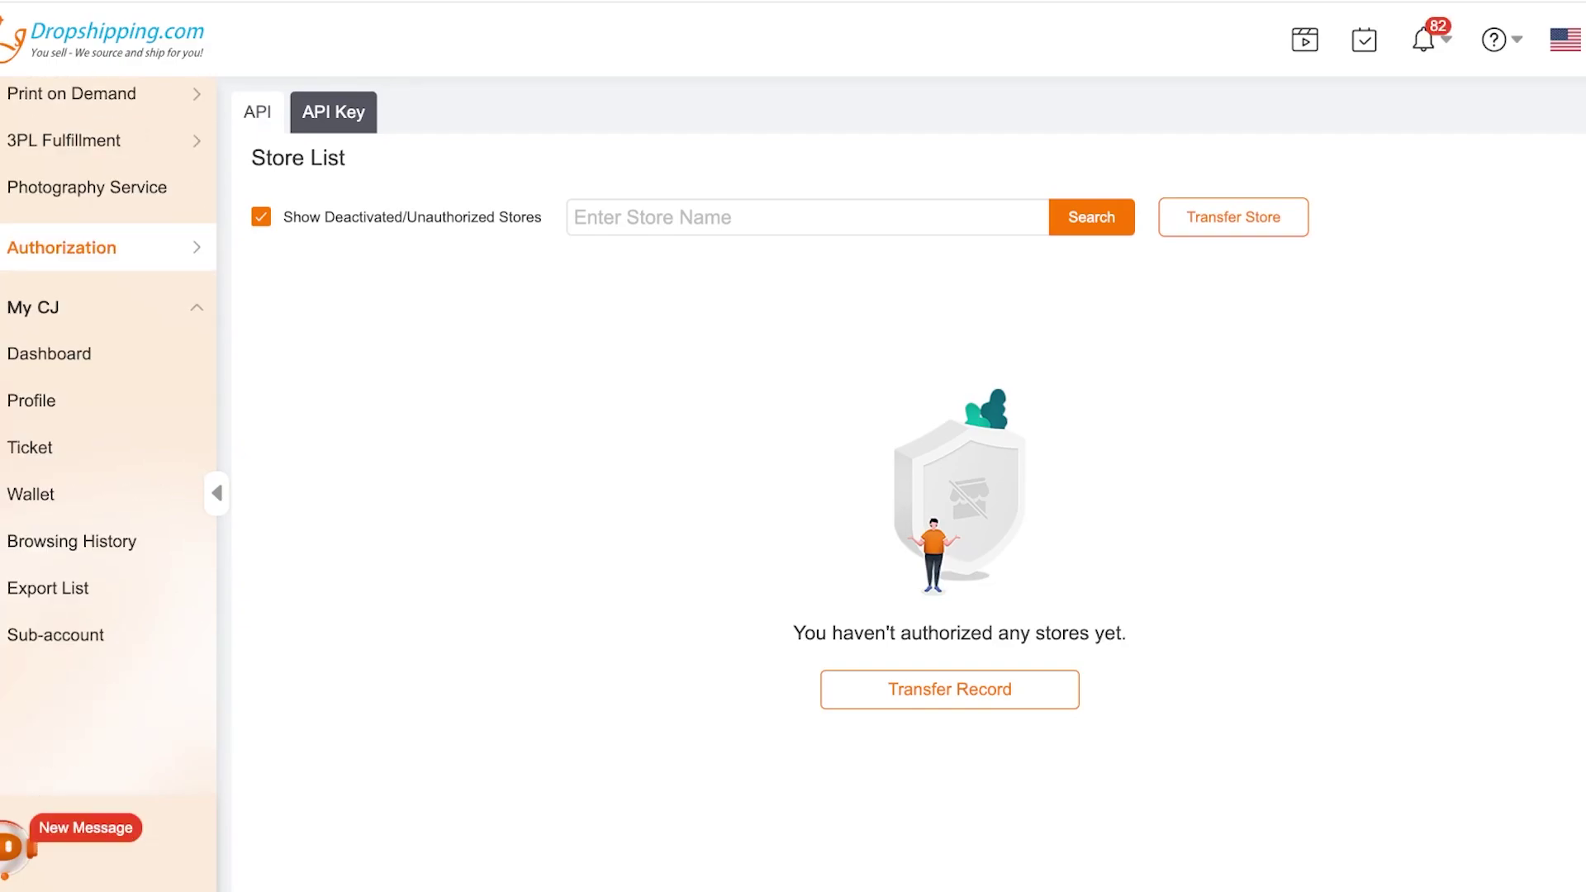
Copy the CJdropshipping API key from the list of keys and return to the API store list
left_click(333, 112)
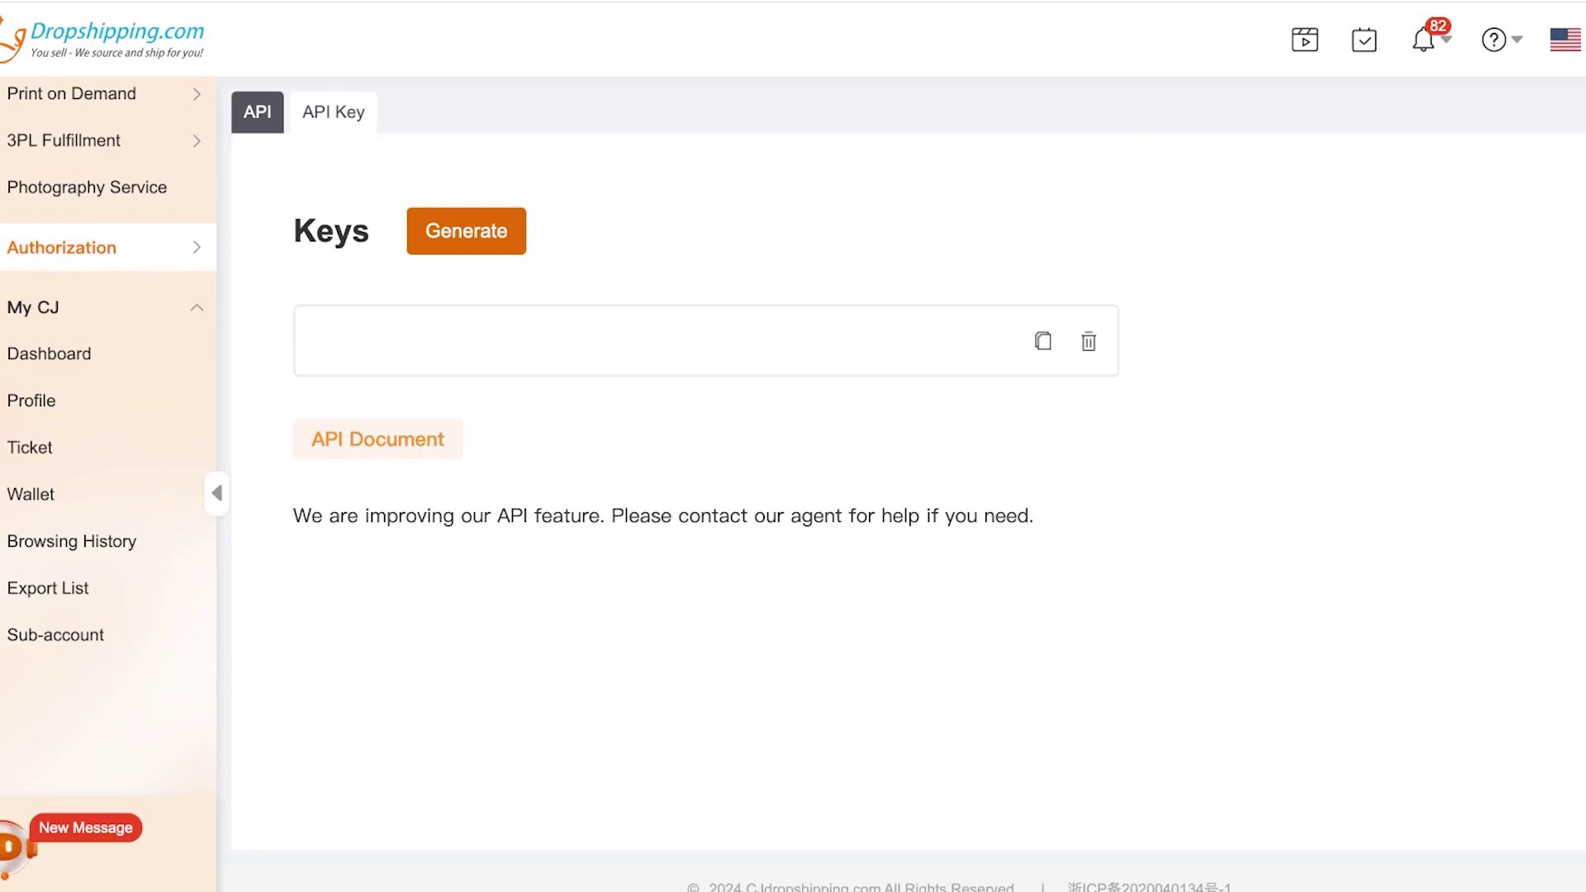
left_click(1042, 341)
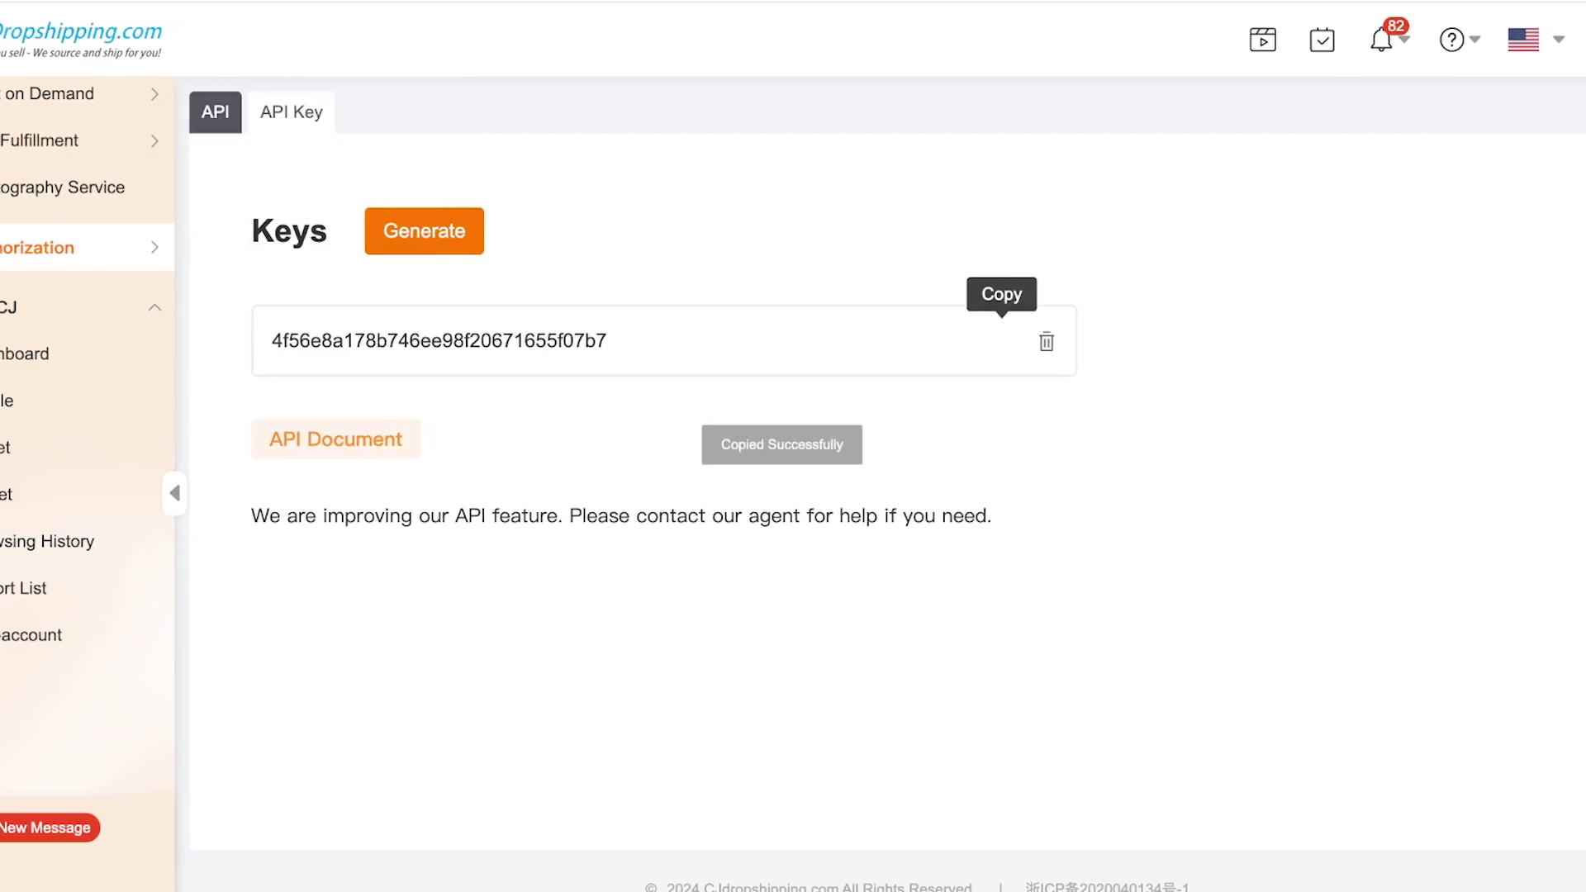
left_click(257, 111)
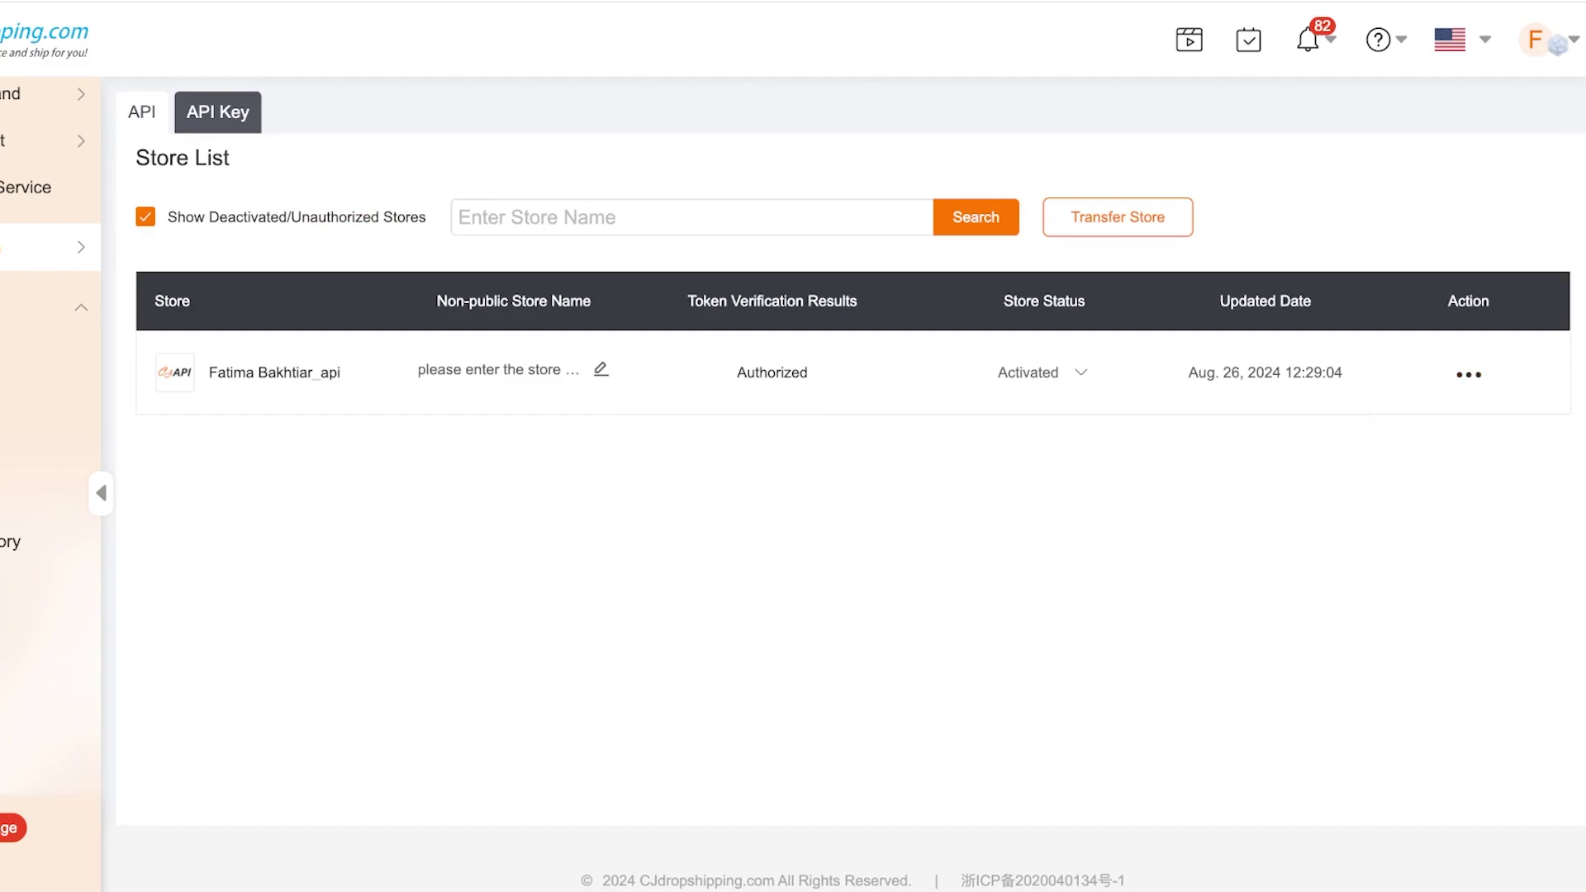
Open the My Products list in CJdropshipping and bring the saved products into view
mouse_move(1468, 374)
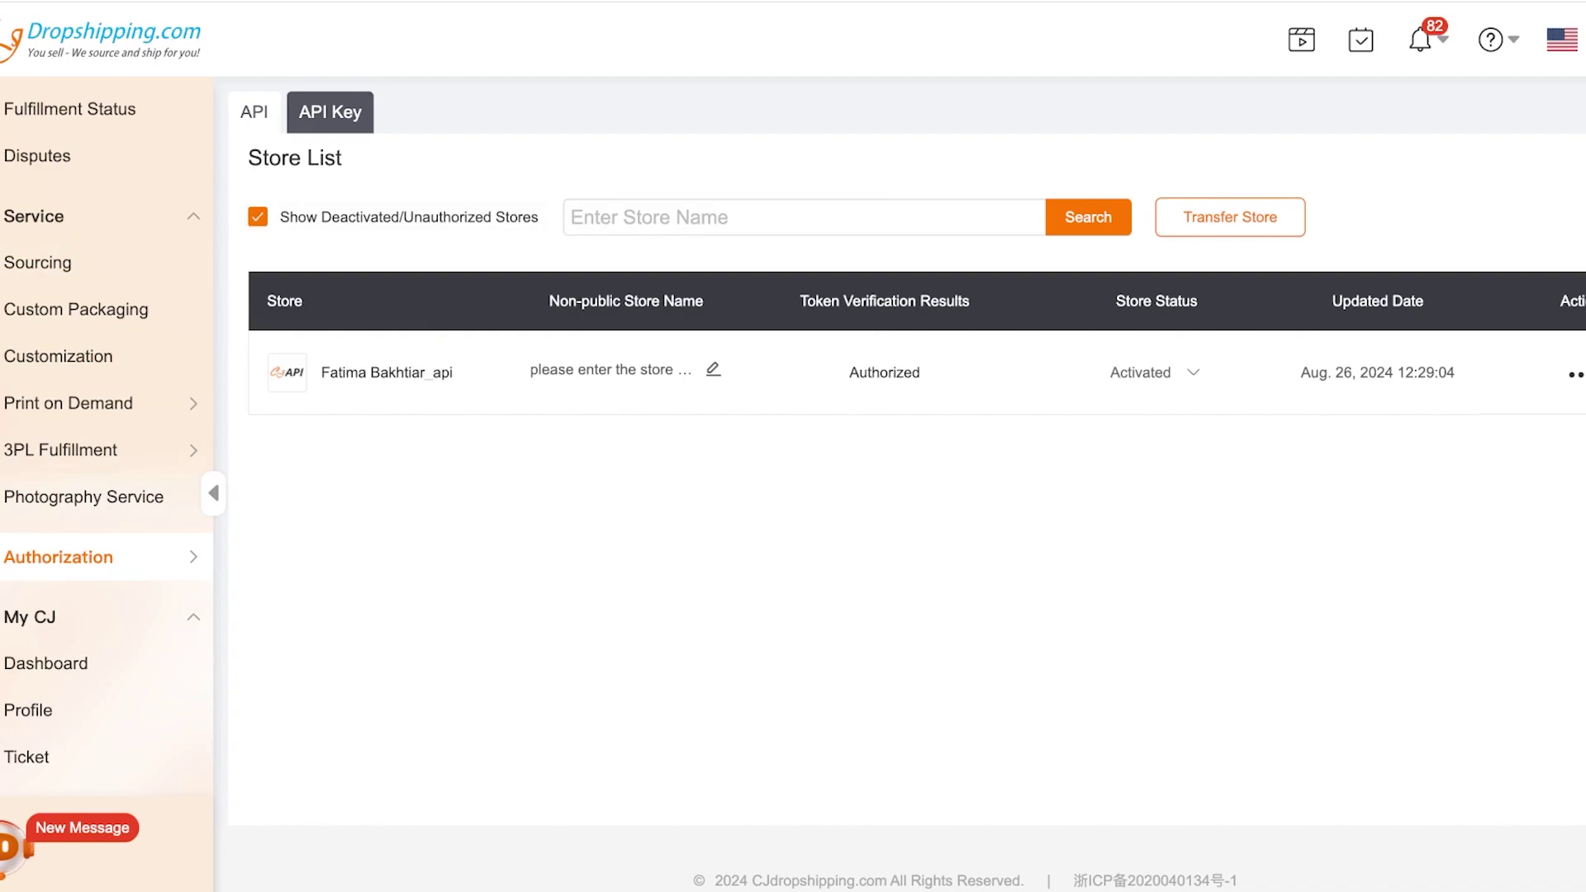
mouse_move(99, 557)
scroll(105, 485, "up", 1)
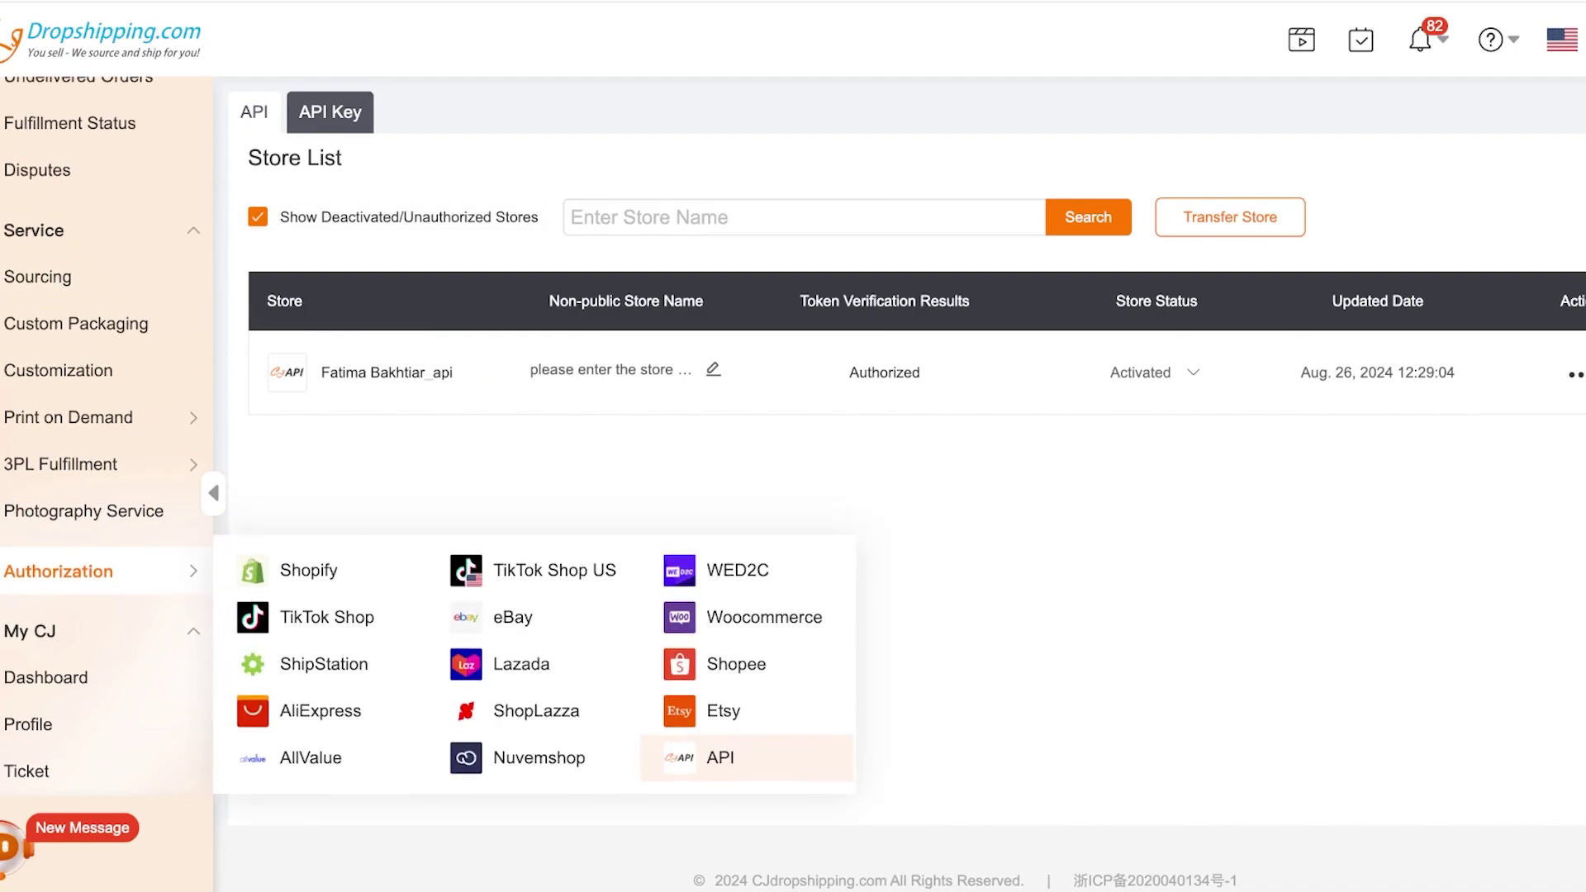
scroll(83, 463, "up", 3)
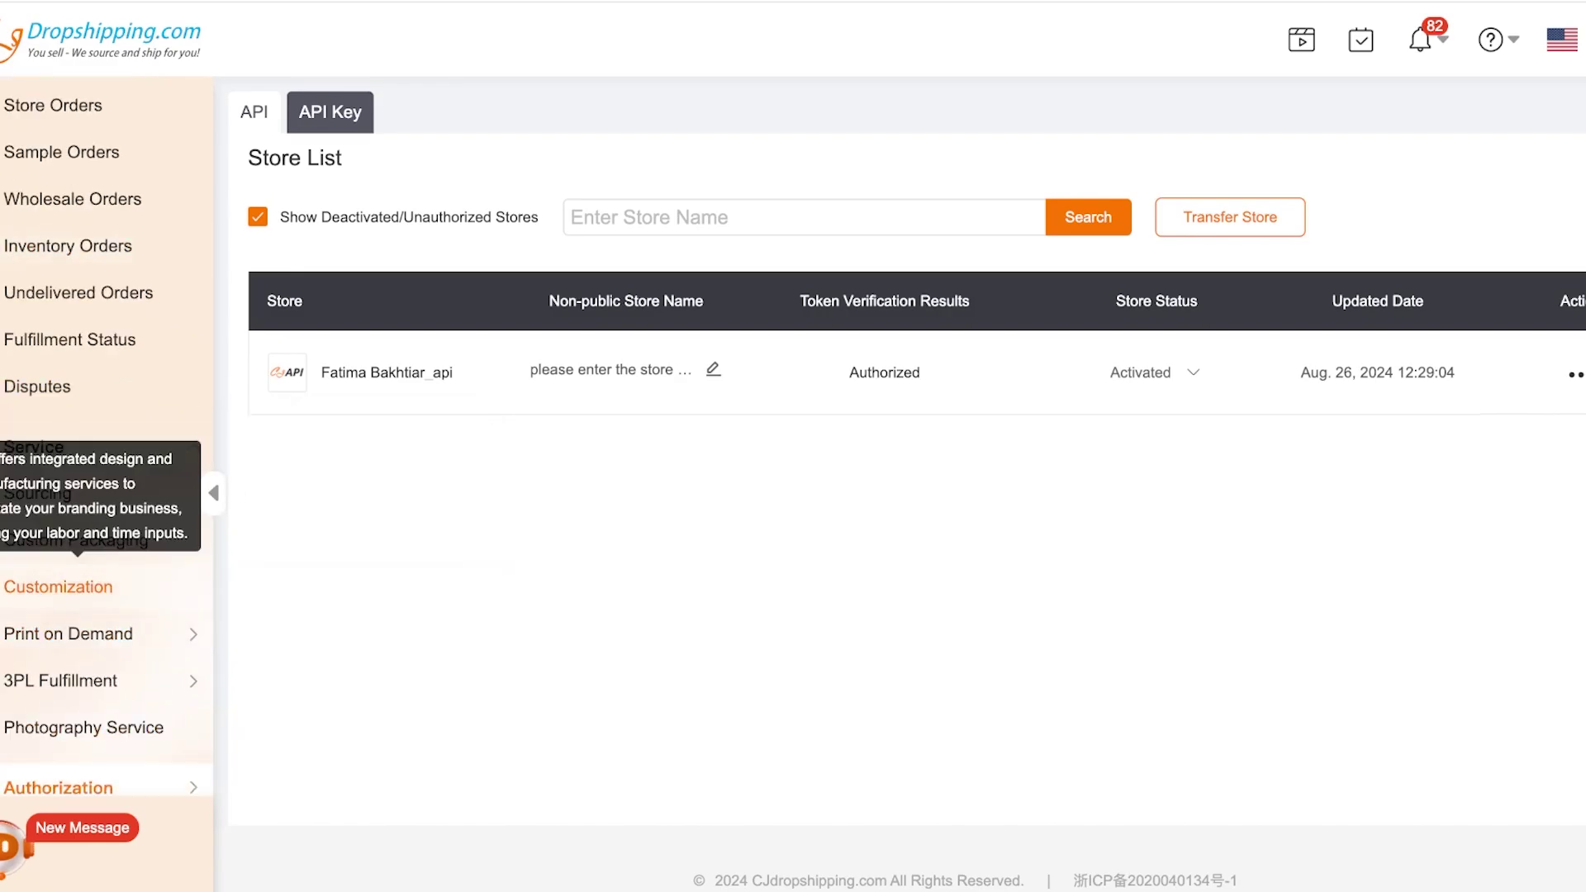
scroll(83, 579, "up", 5)
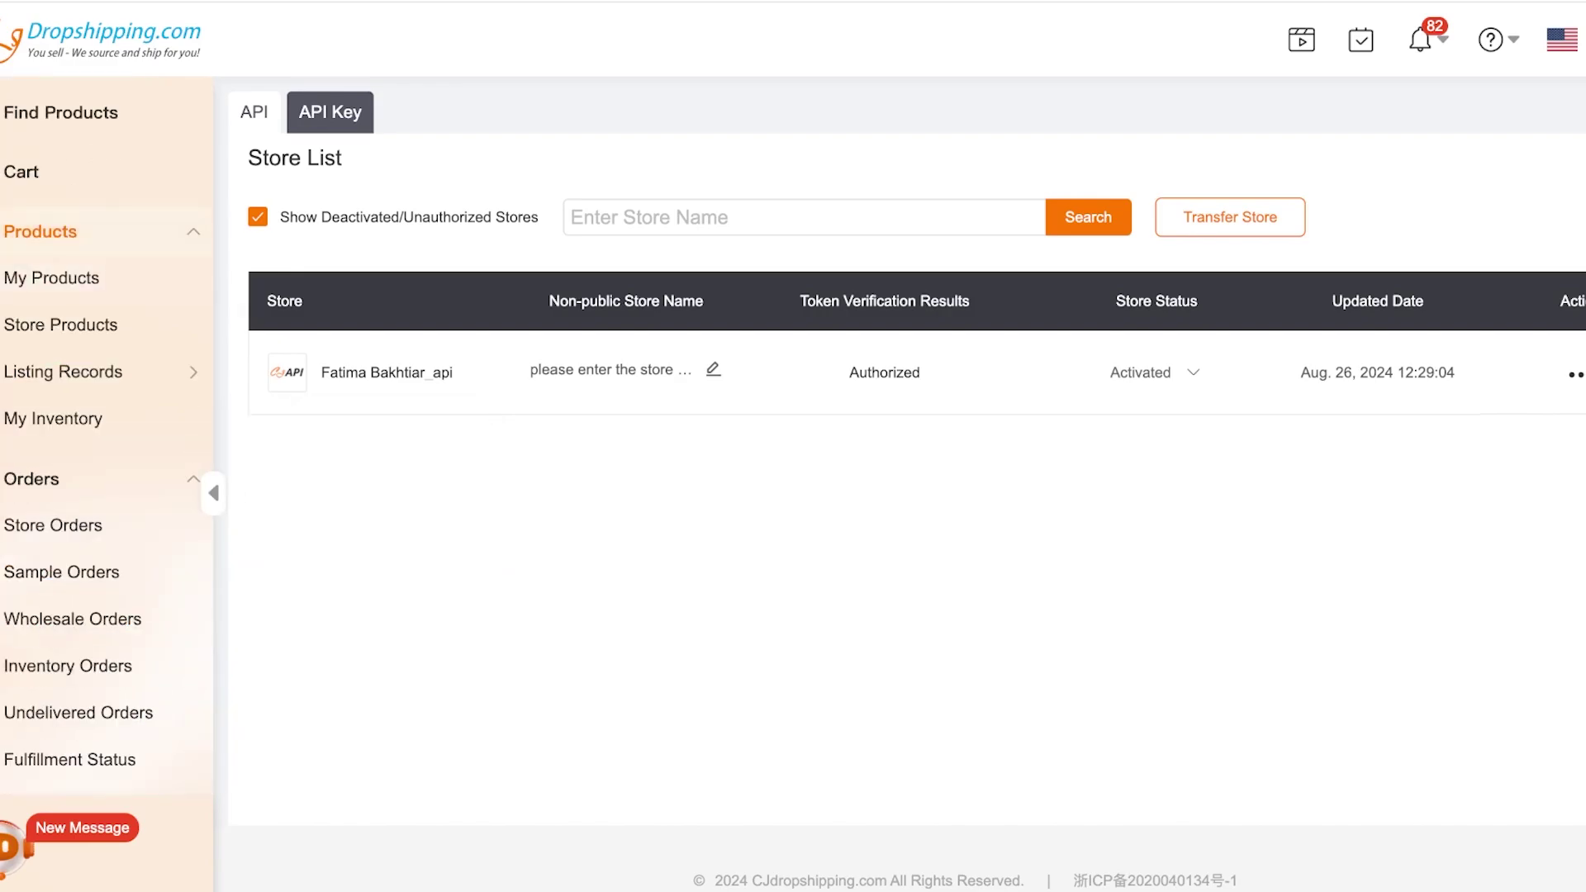
left_click(51, 278)
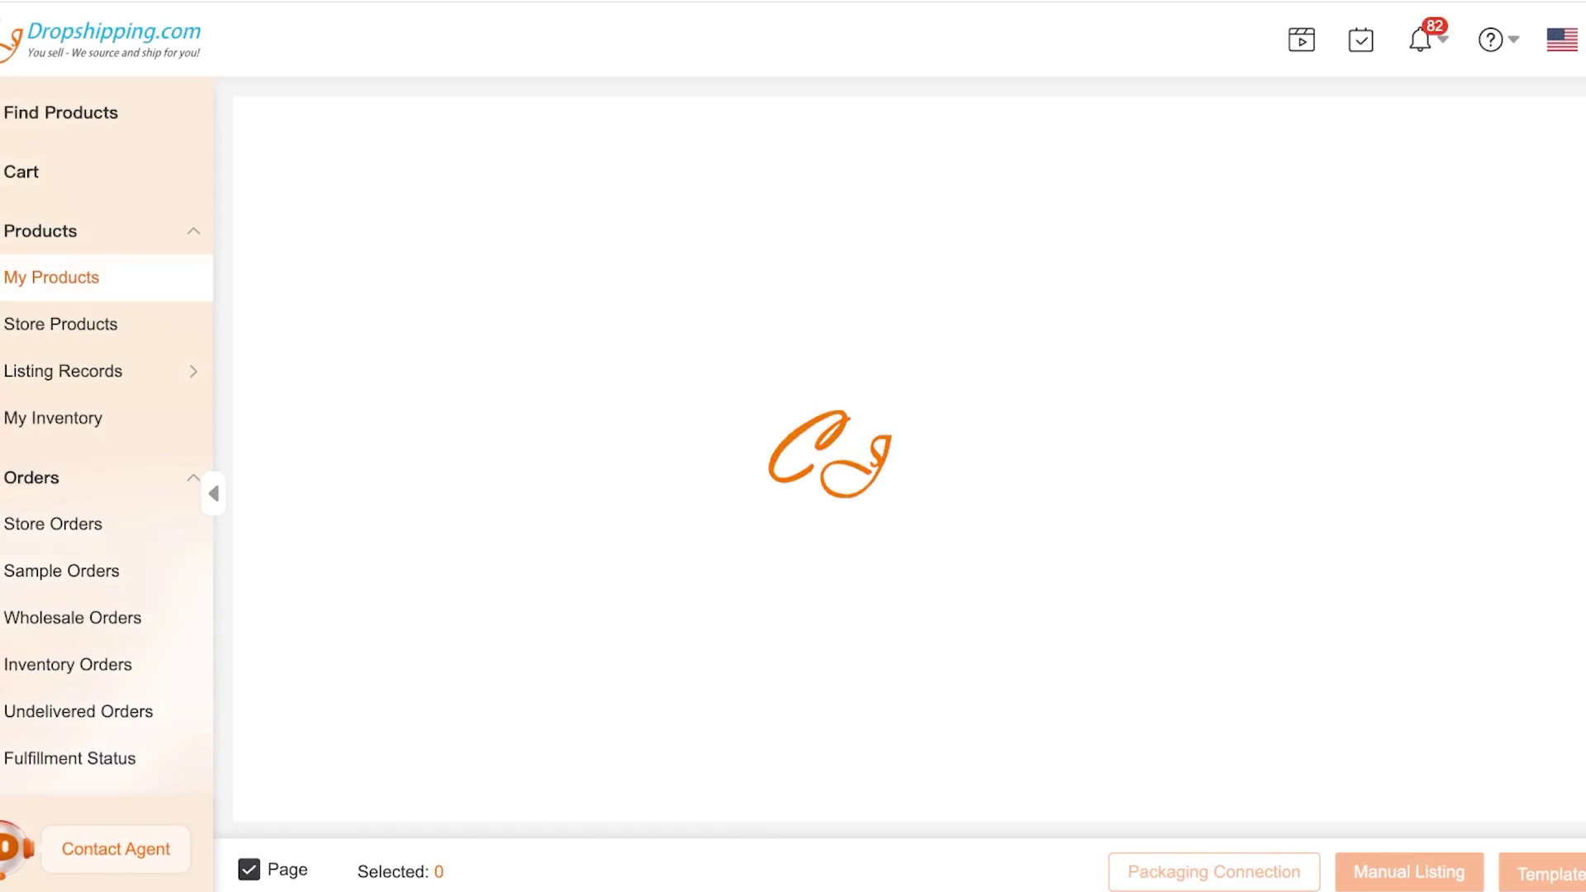
scroll(908, 497, "down", 3)
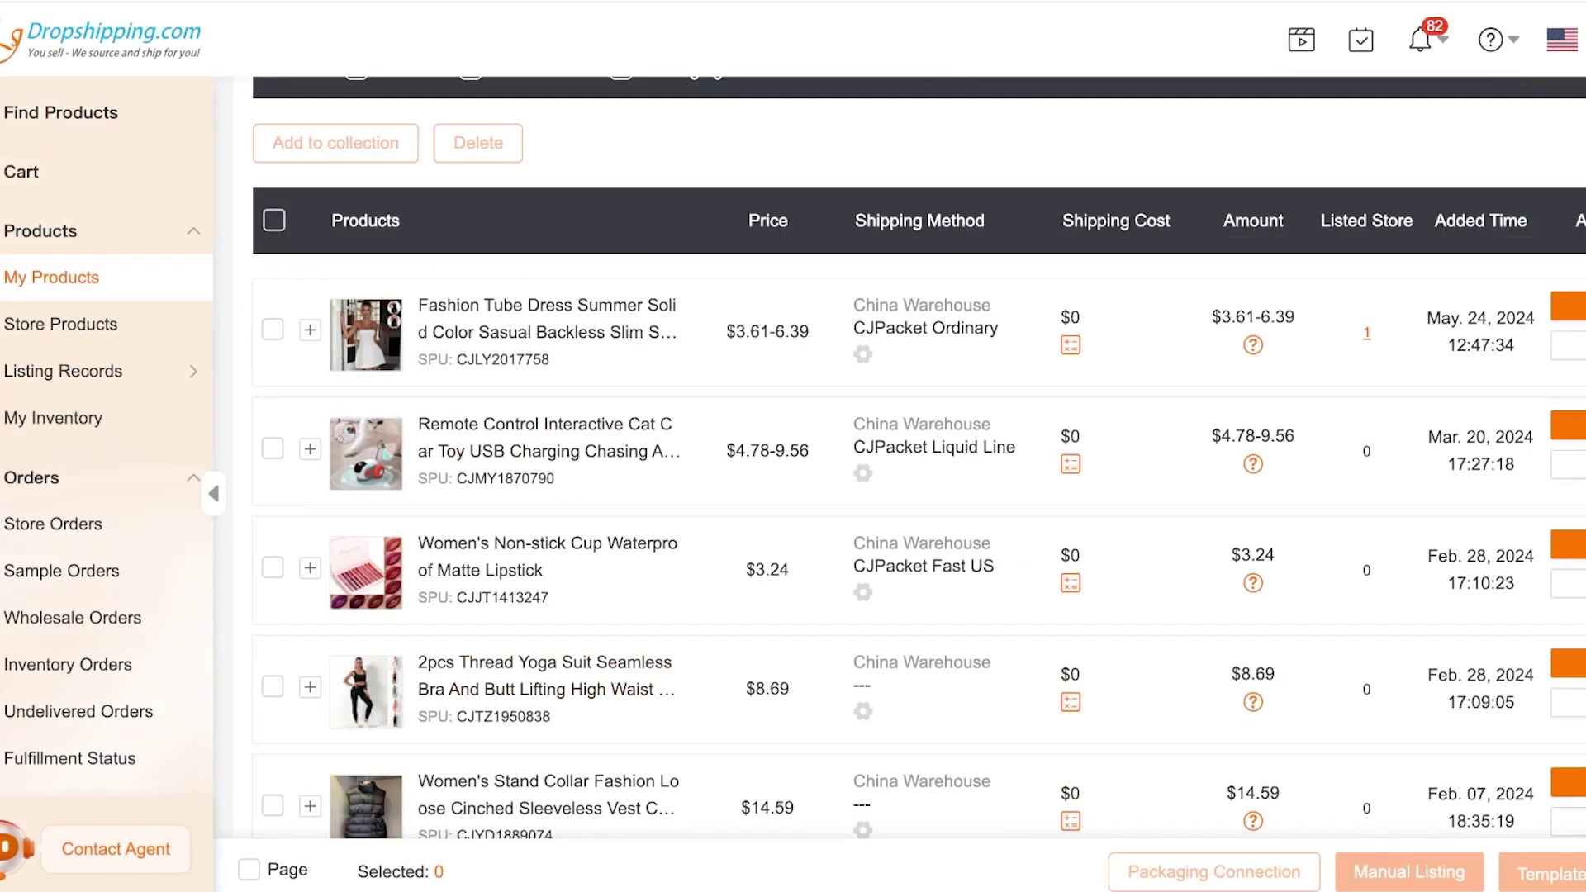
Open the Women's Non-stick Cup Waterproof Matte Lipstick page and examine its price, shipping details, supplier, description and product images
left_click(548, 557)
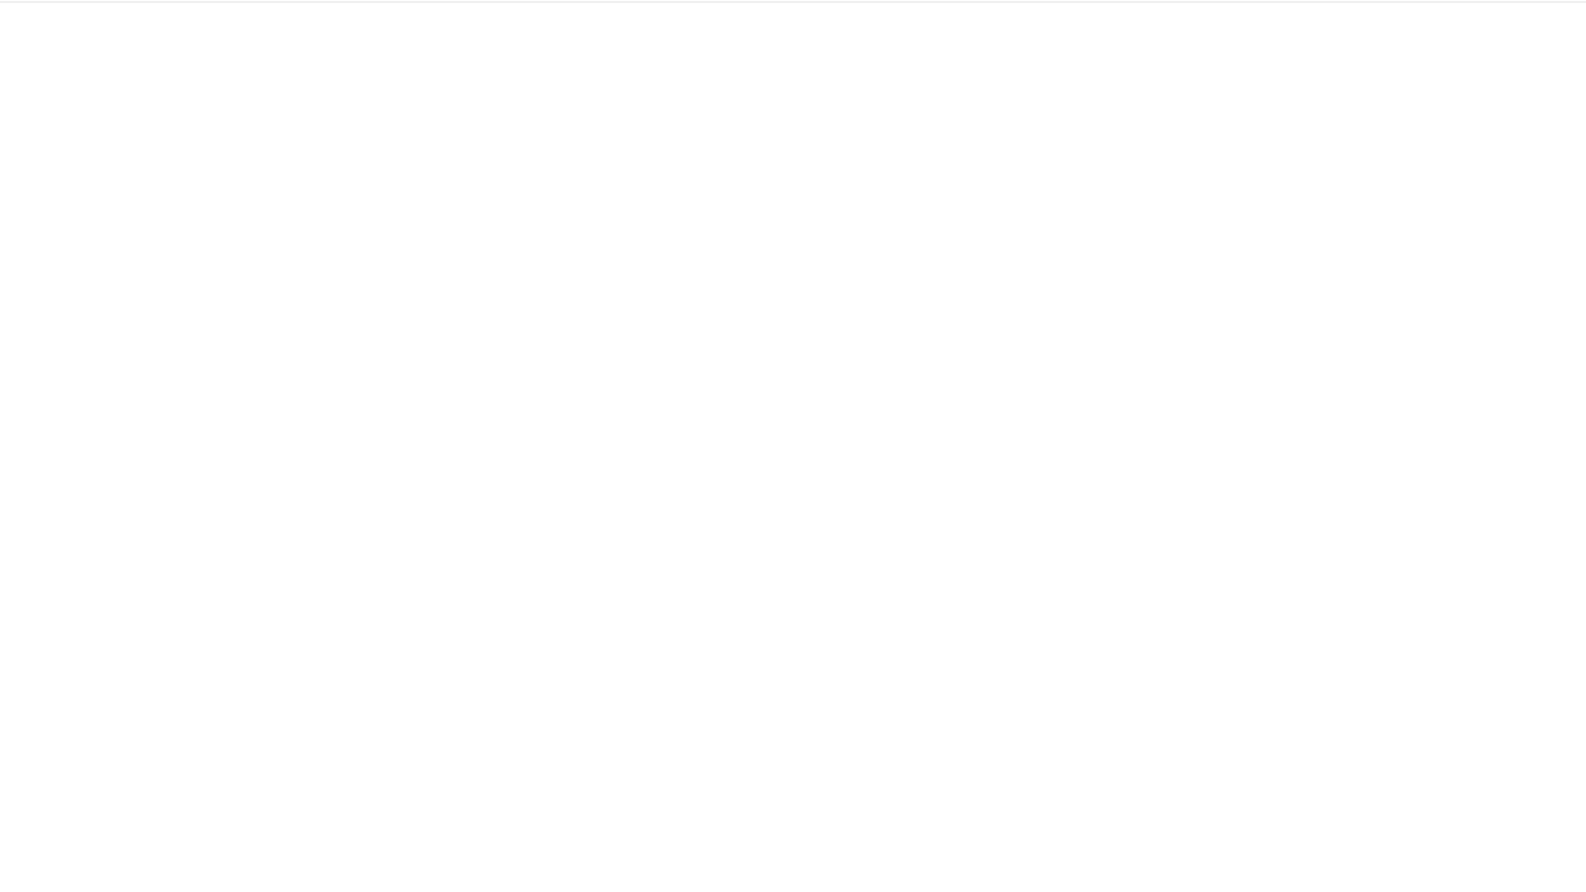
scroll(901, 462, "down", 1)
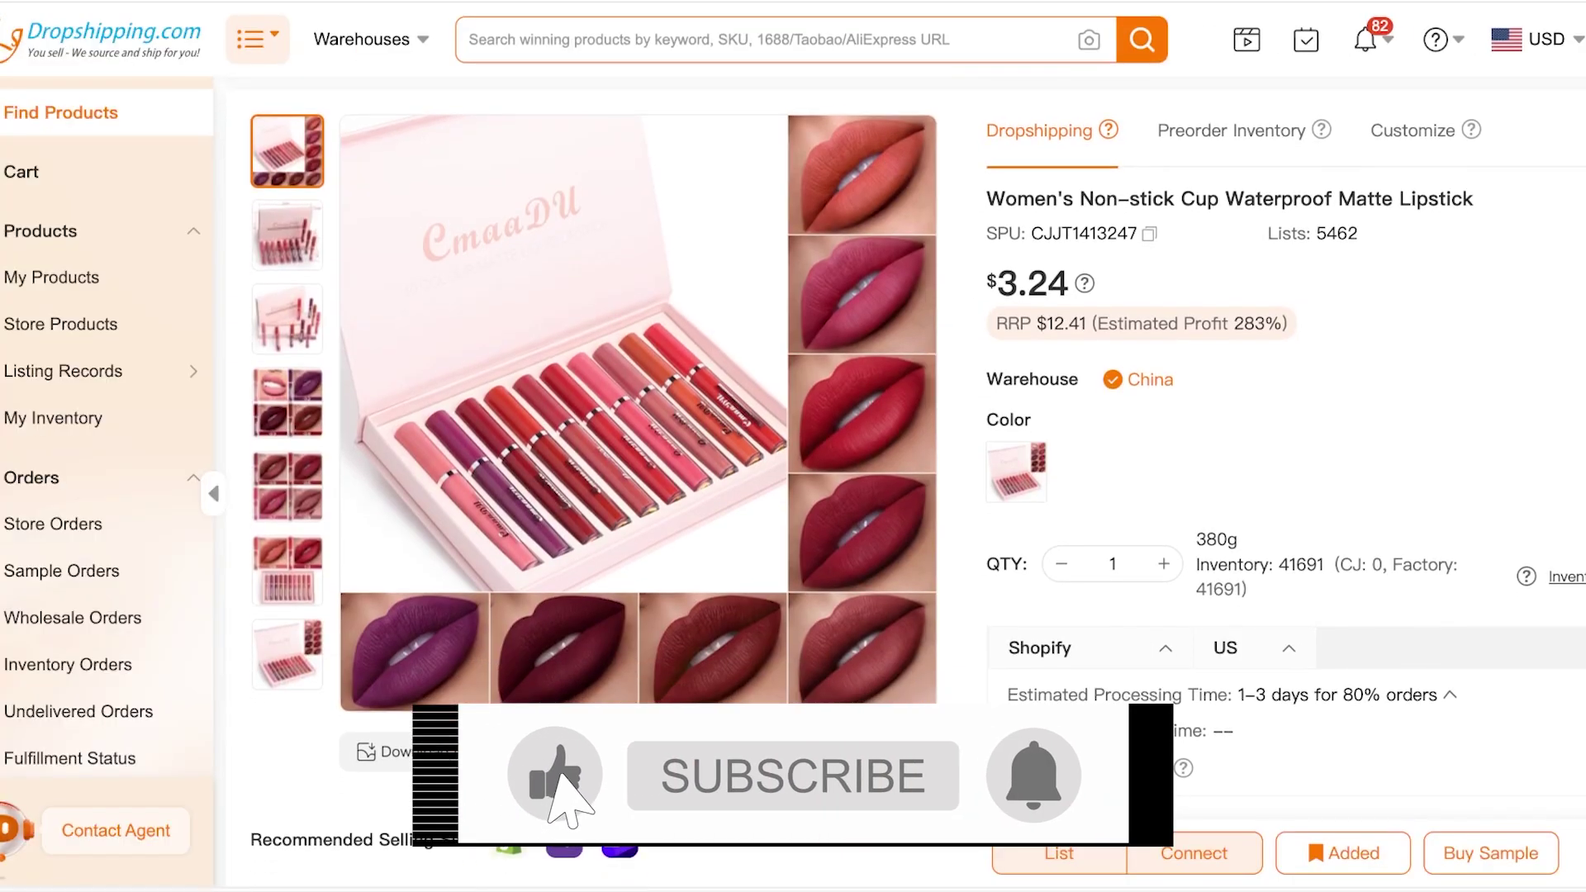
scroll(636, 413, "down", 3)
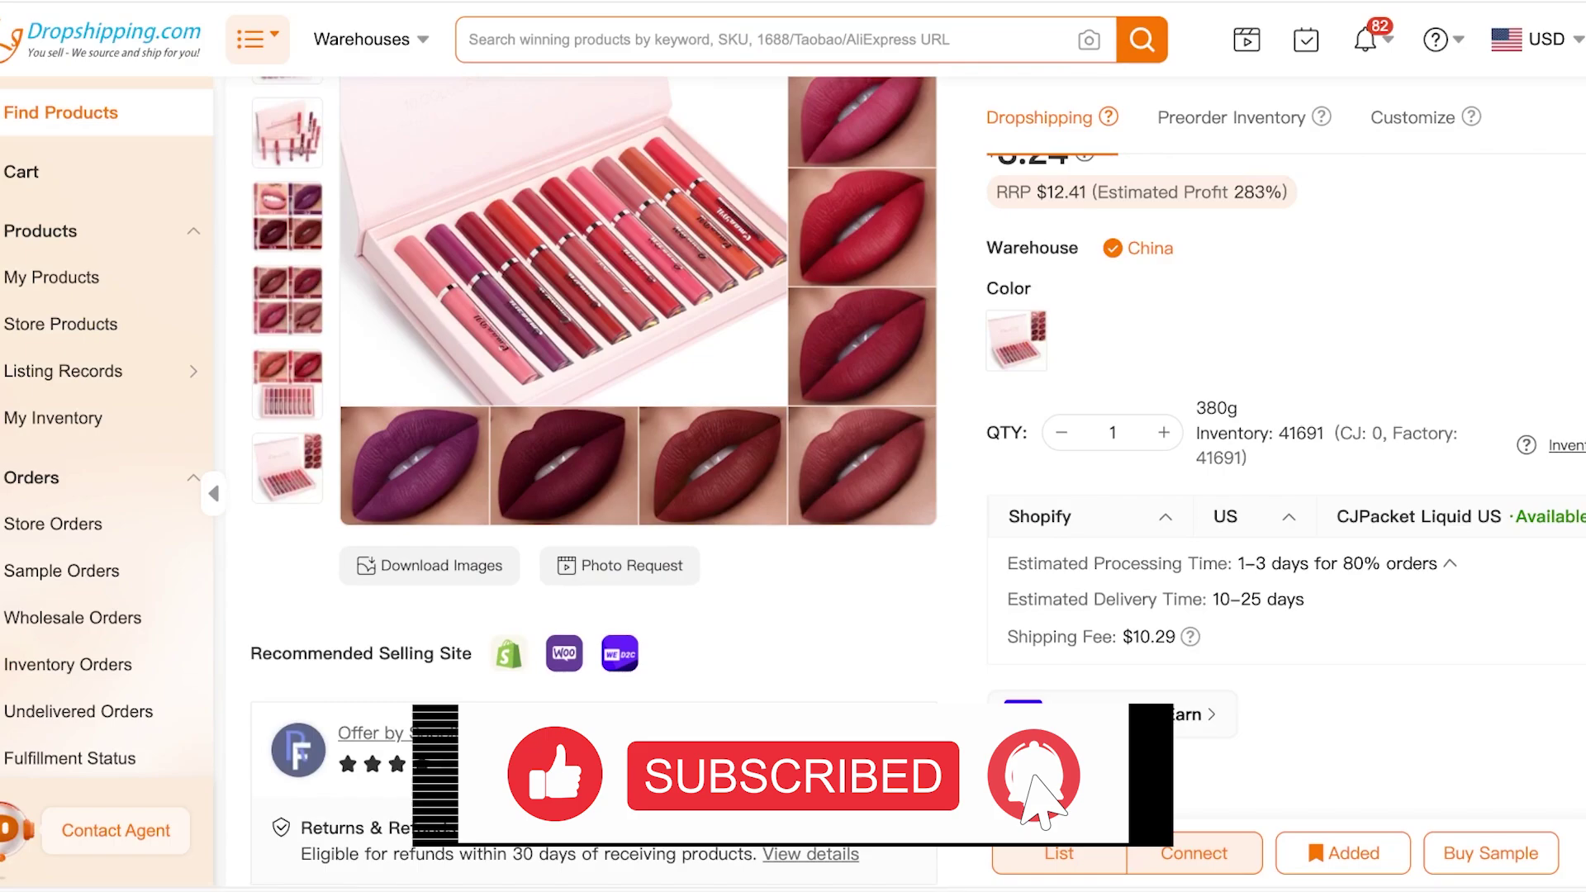
scroll(635, 413, "up", 3)
scroll(1239, 372, "down", 4)
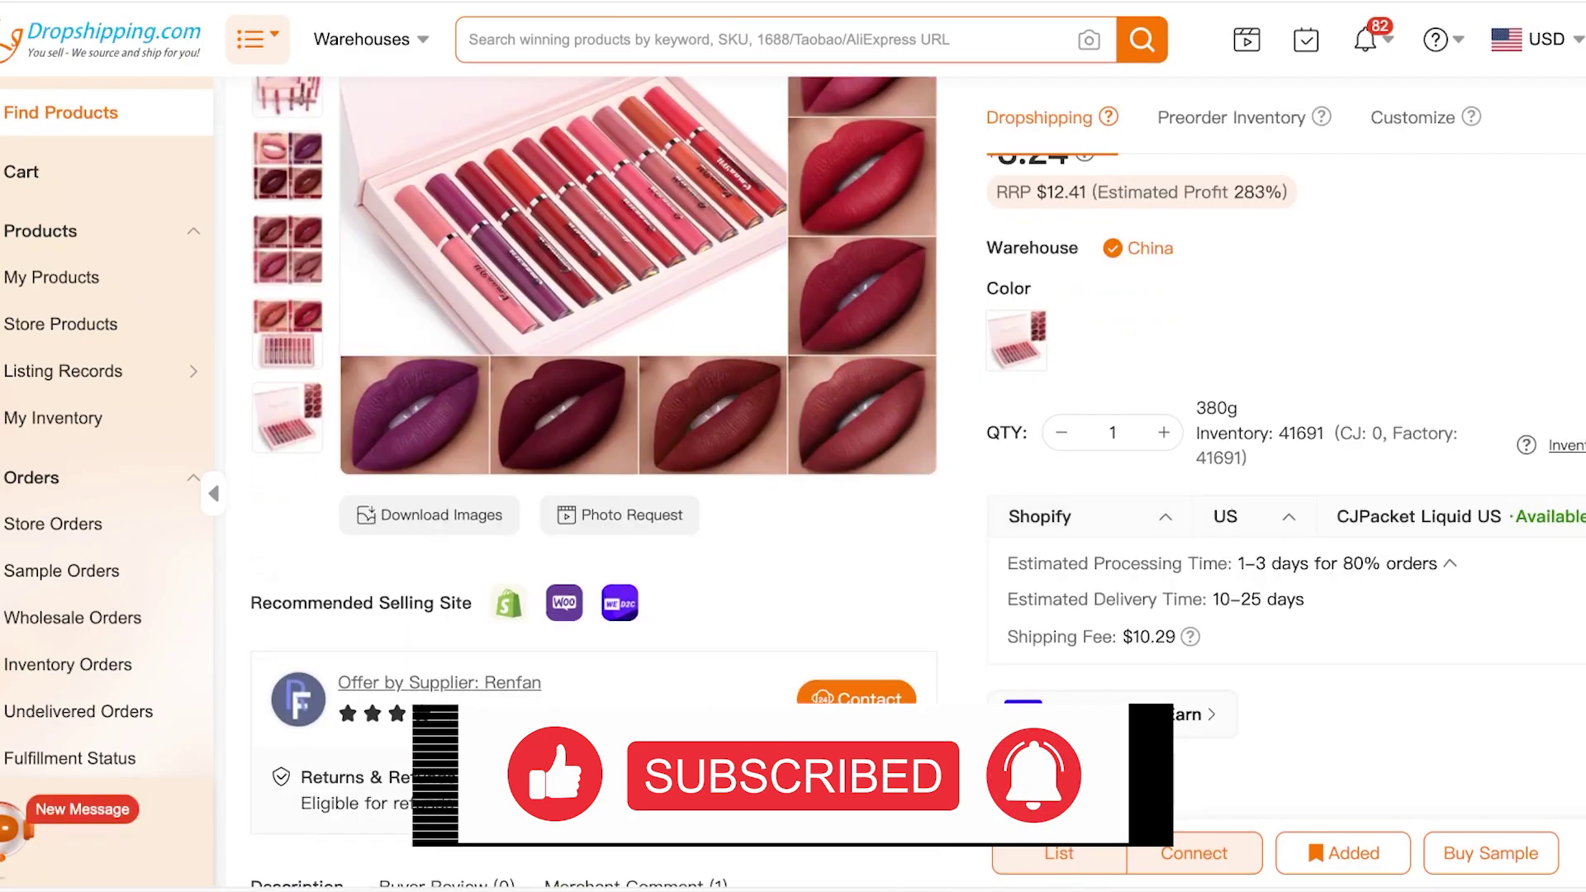
scroll(636, 413, "down", 4)
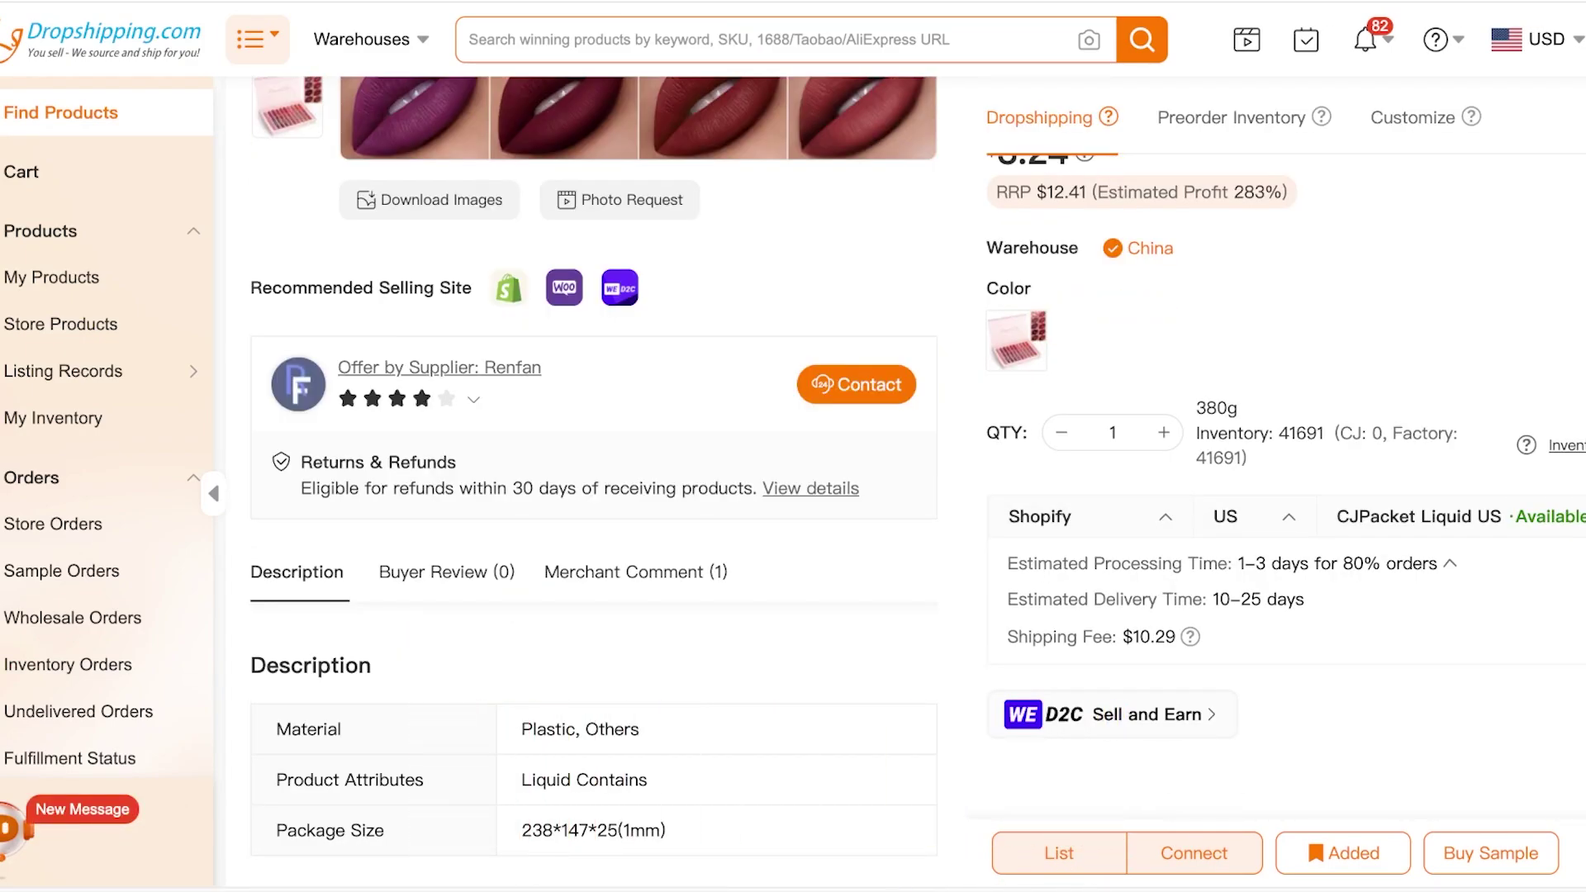
scroll(594, 496, "down", 8)
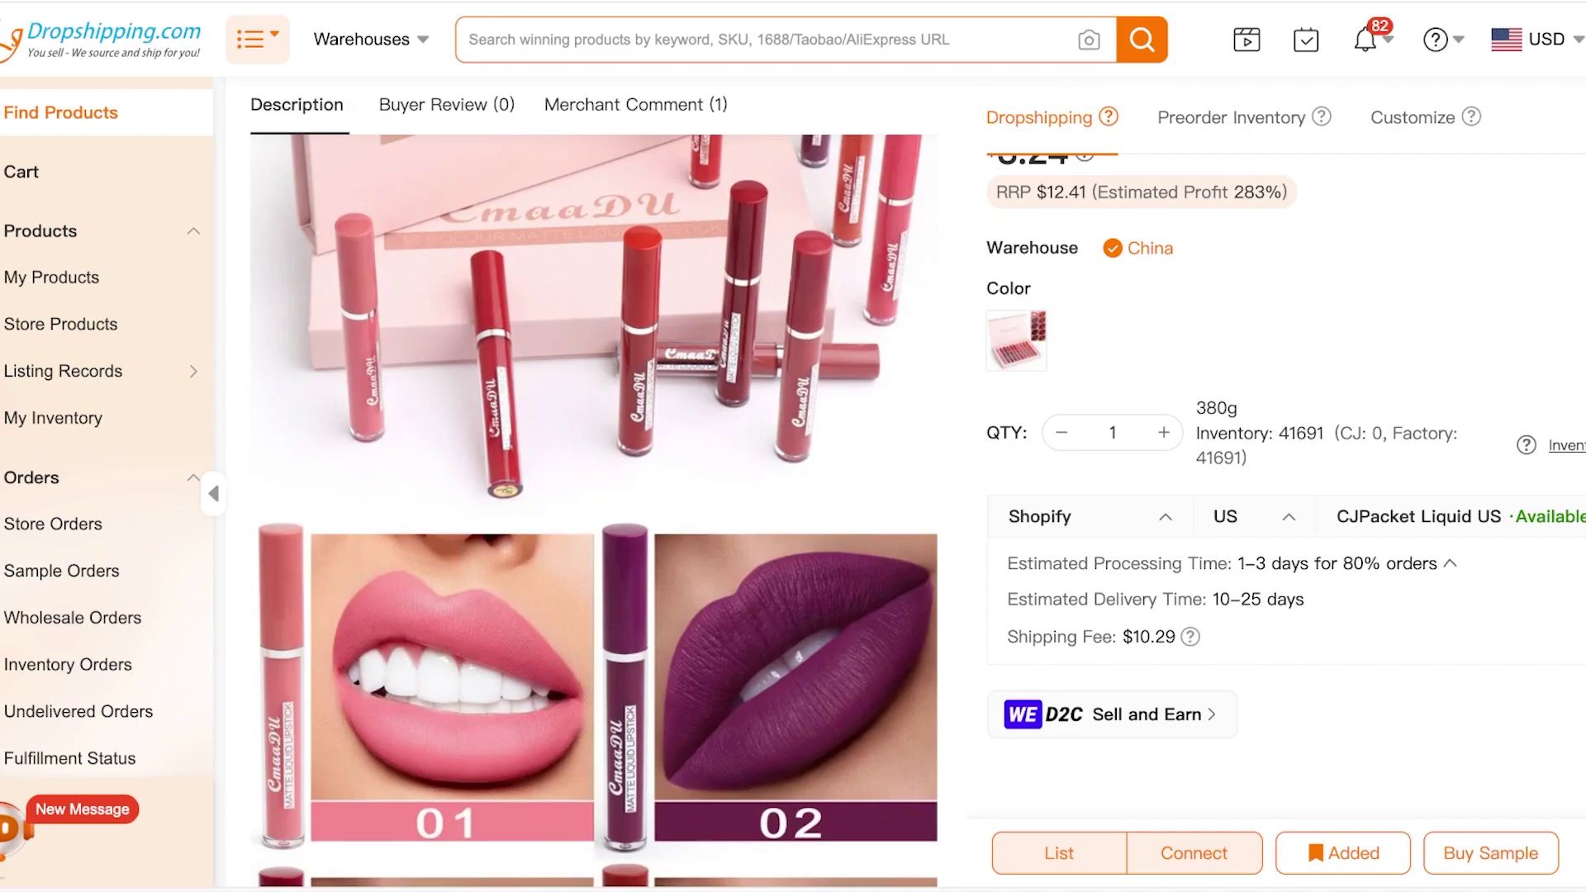
scroll(594, 495, "down", 5)
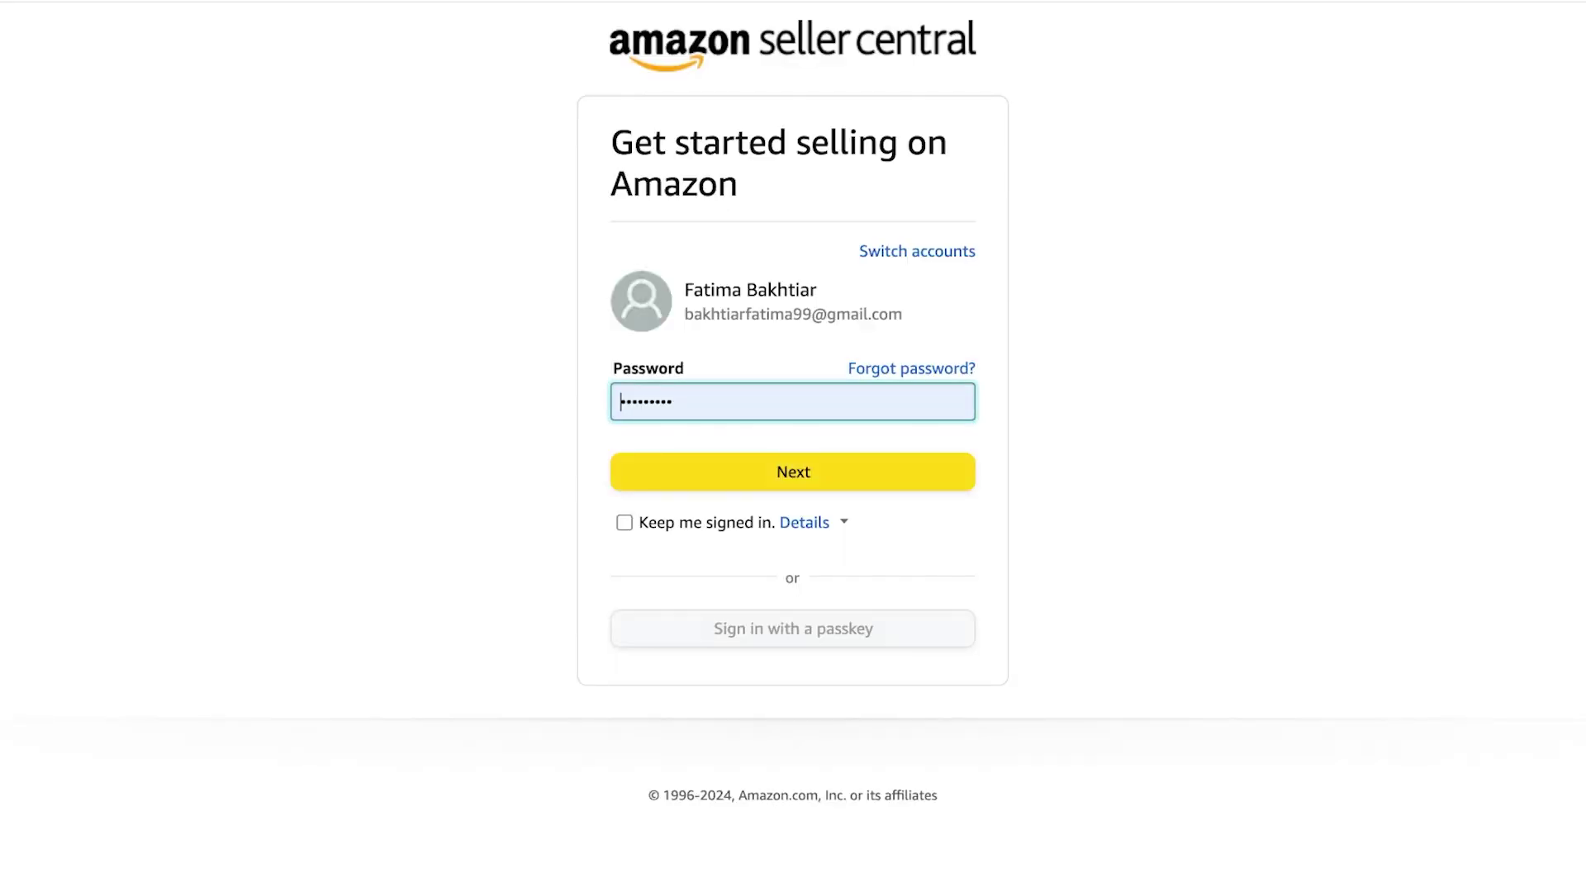
Switch to Amazon Seller Central, submit the sign-in form with the filled-in account password and go to the Business information page
left_click(791, 473)
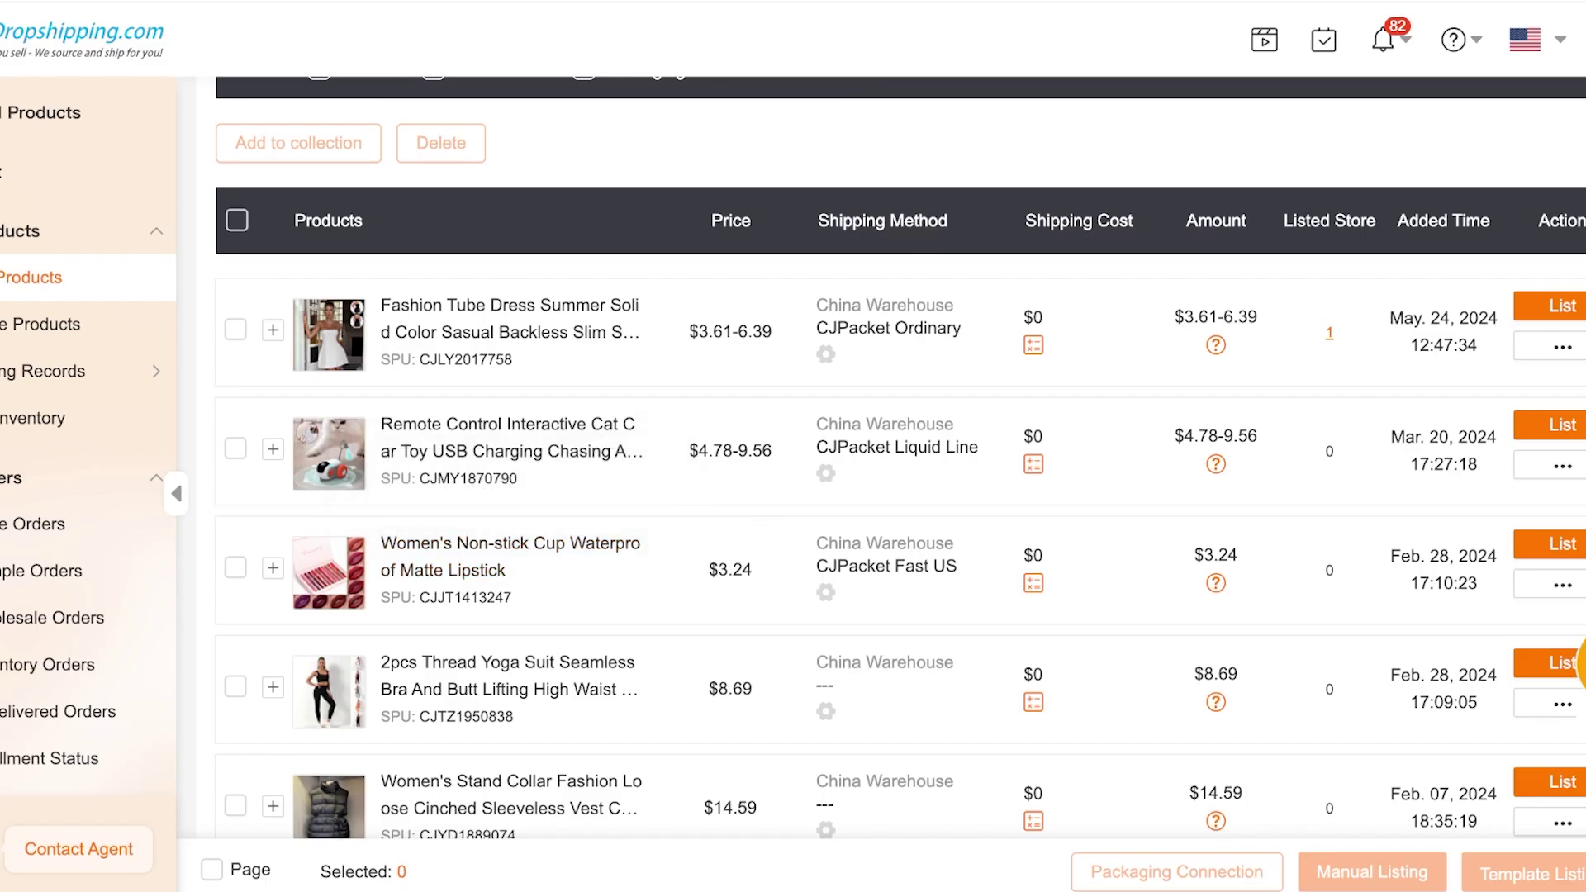
scroll(512, 381, "down", 1)
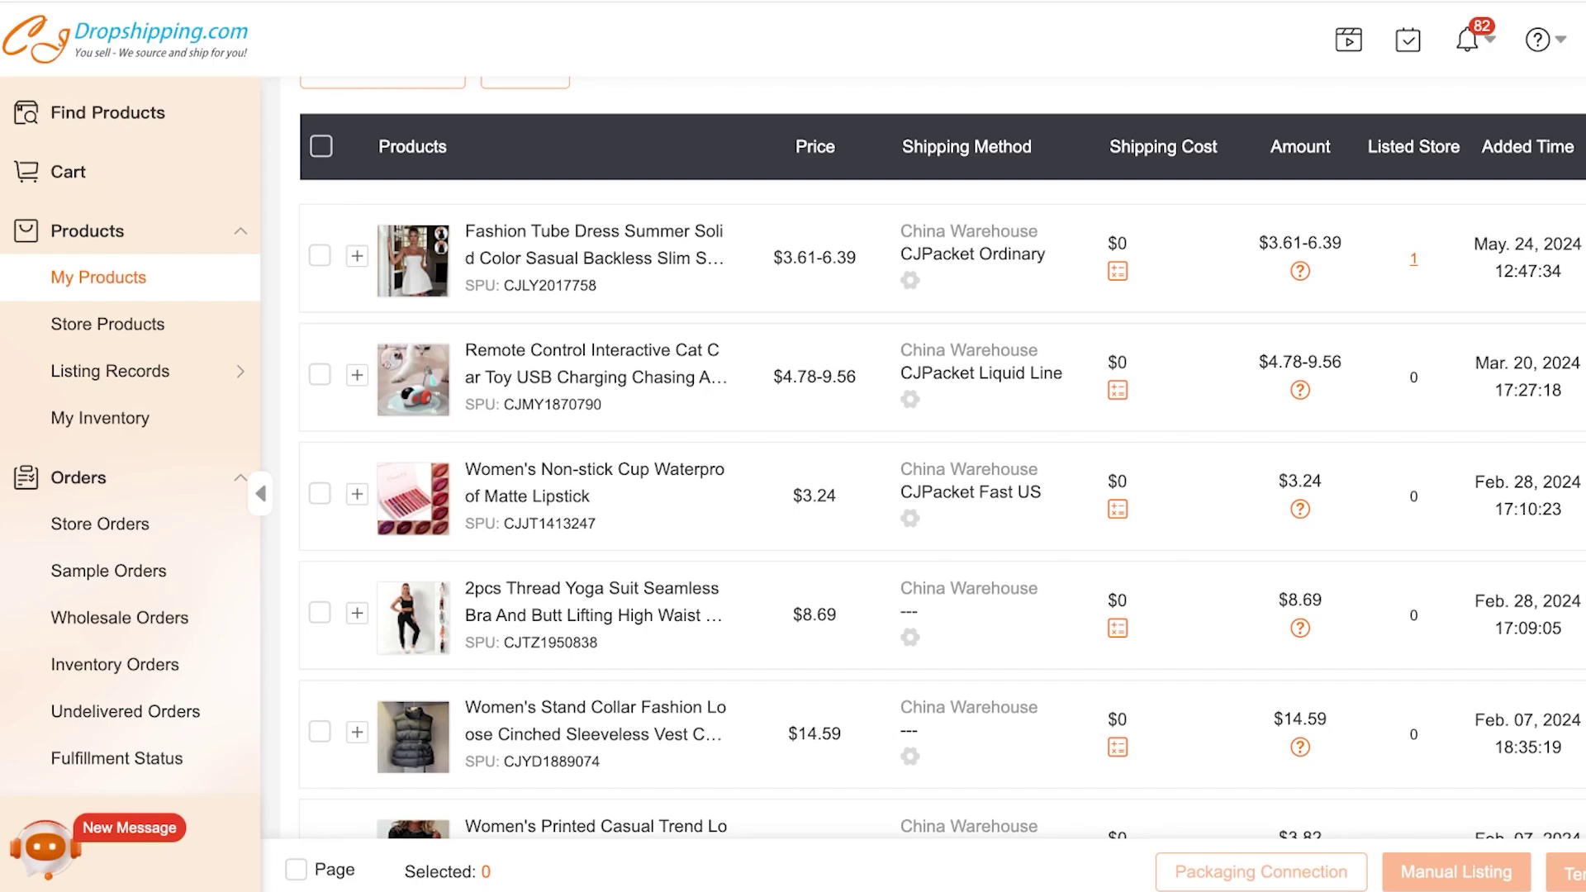
scroll(594, 364, "up", 3)
Switch back to CJdropshipping and open the ShipStation store authorization page
scroll(131, 476, "down", 9)
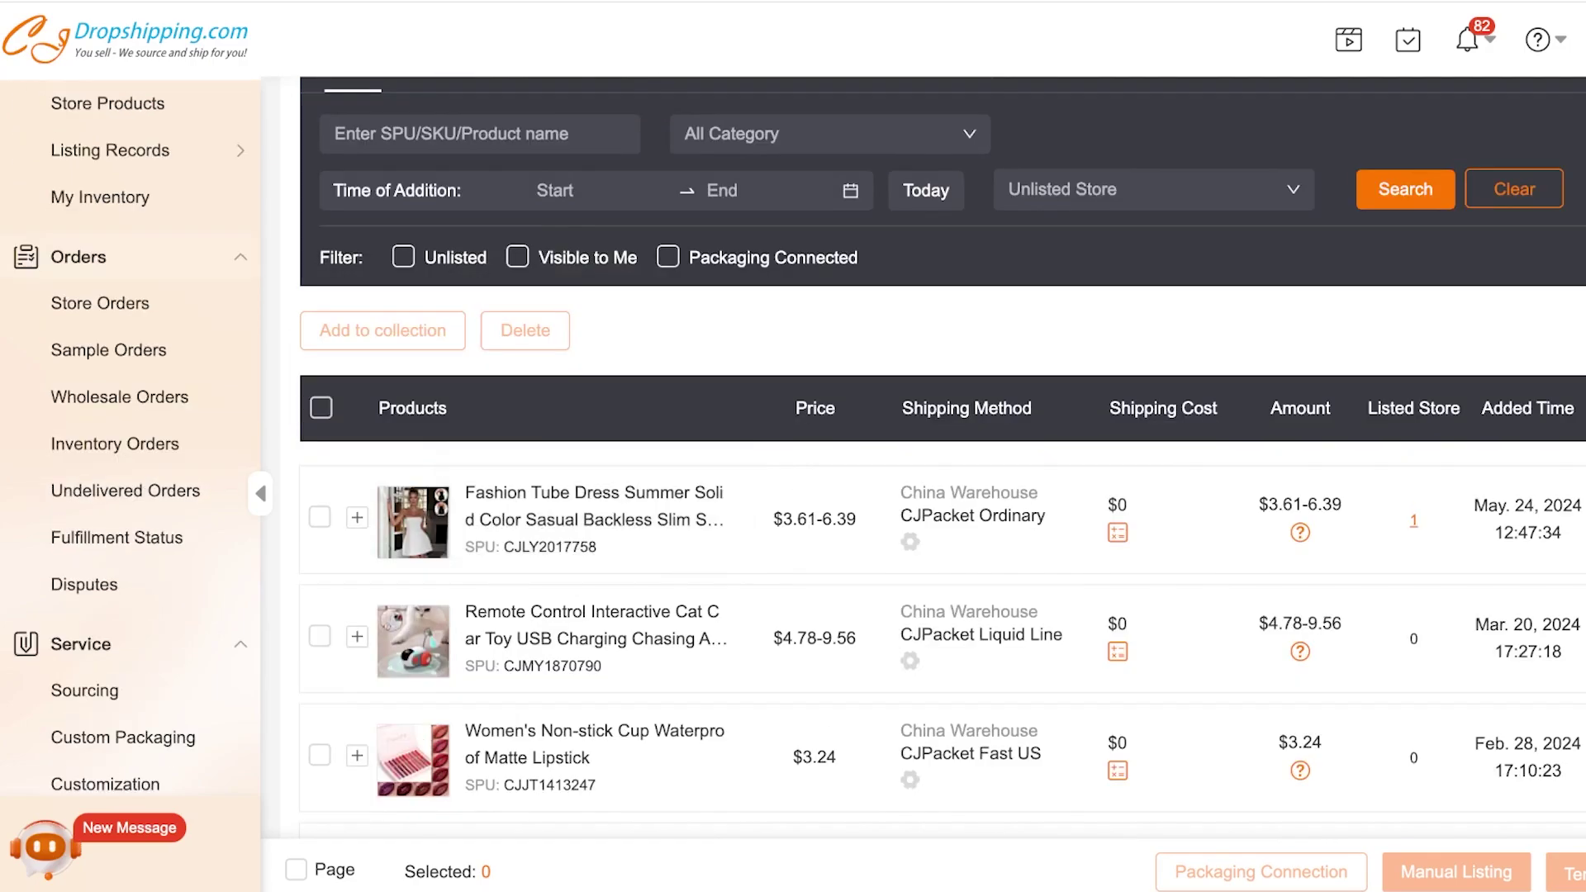
mouse_move(105, 417)
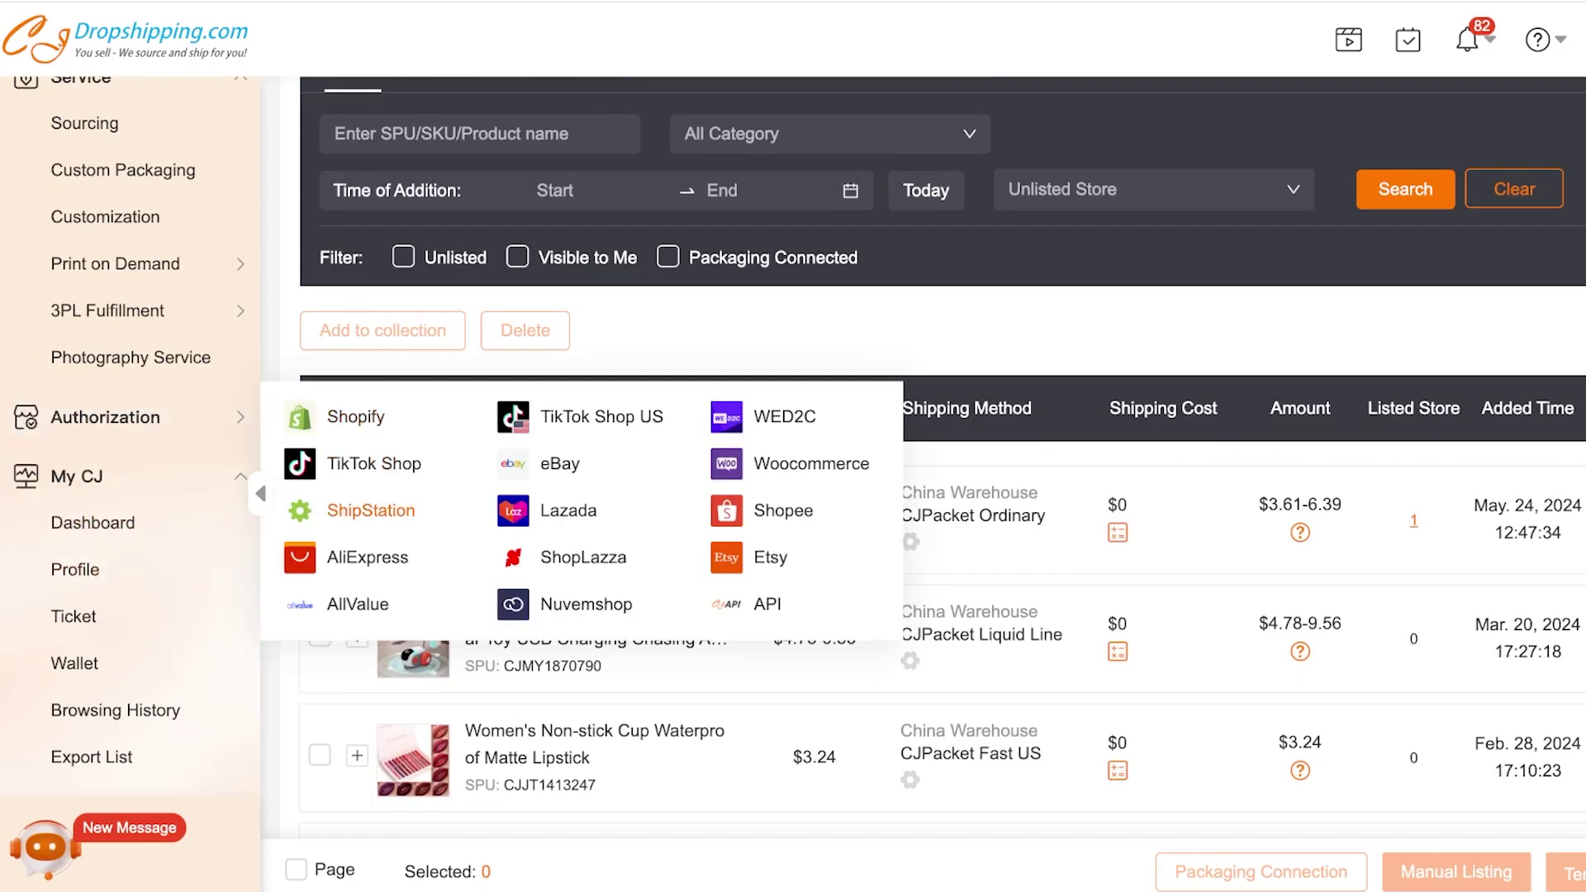
left_click(371, 510)
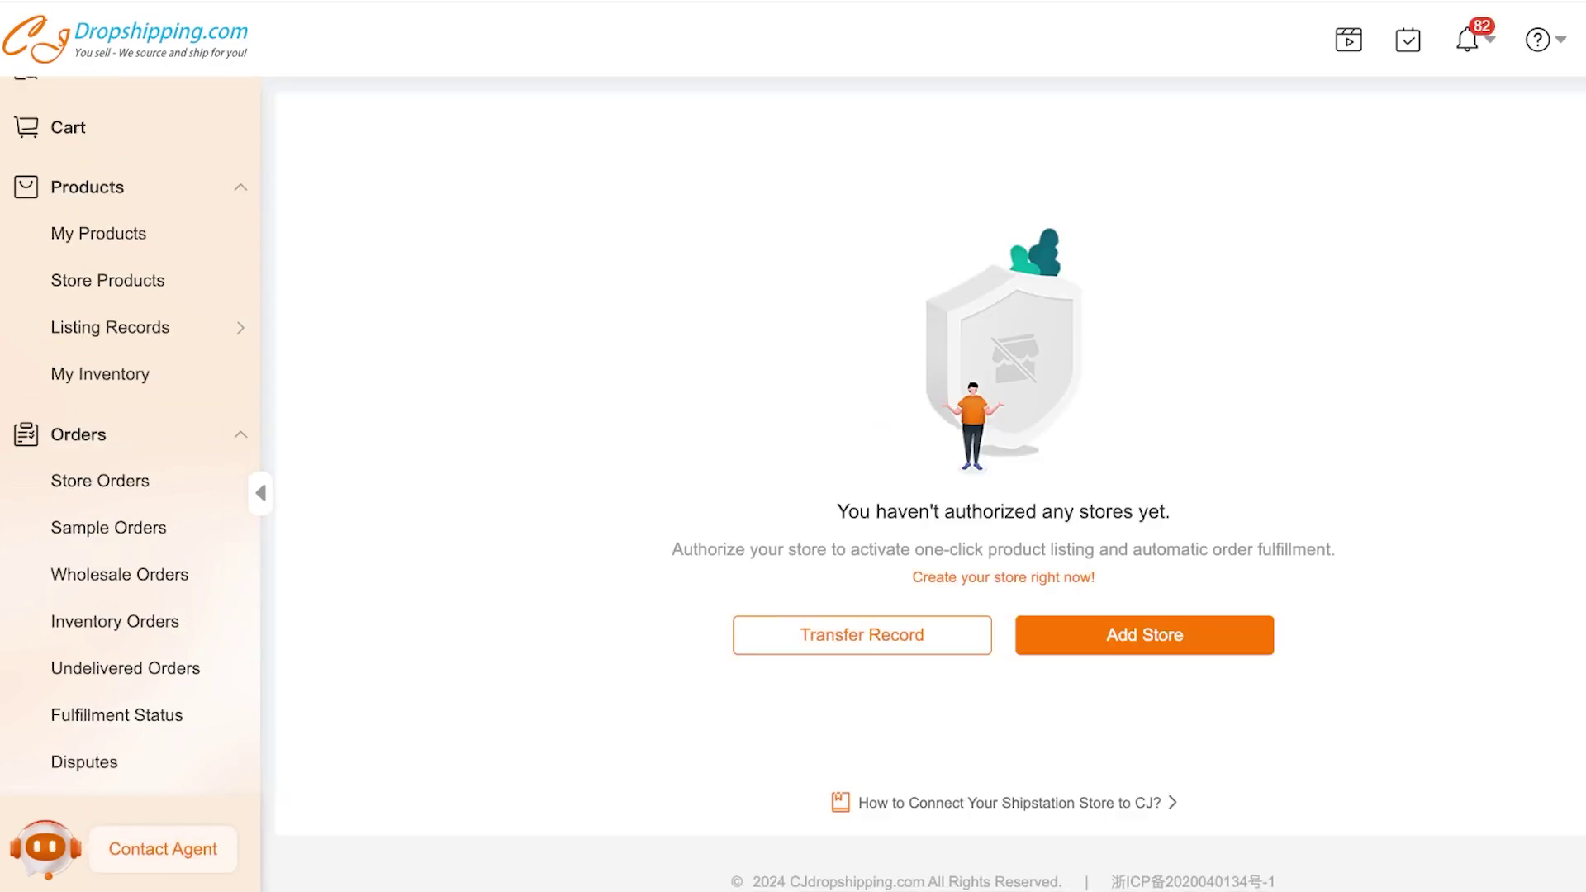
mouse_move(105, 246)
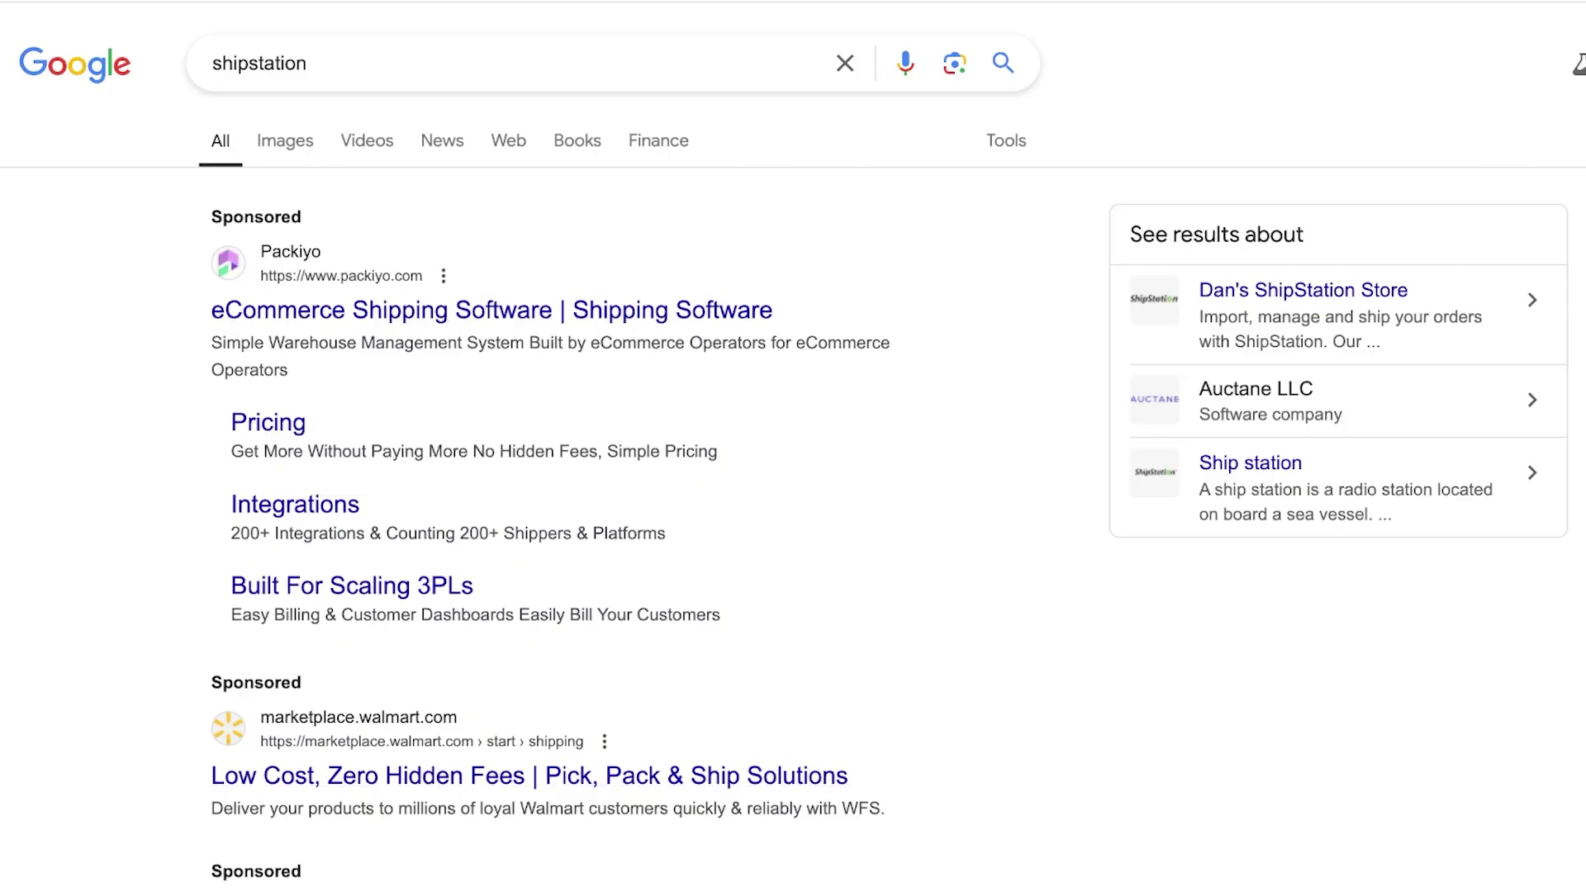
Switch to the Google results for shipstation and open the official ShipStation website
scroll(793, 446, "down", 1)
scroll(530, 388, "down", 8)
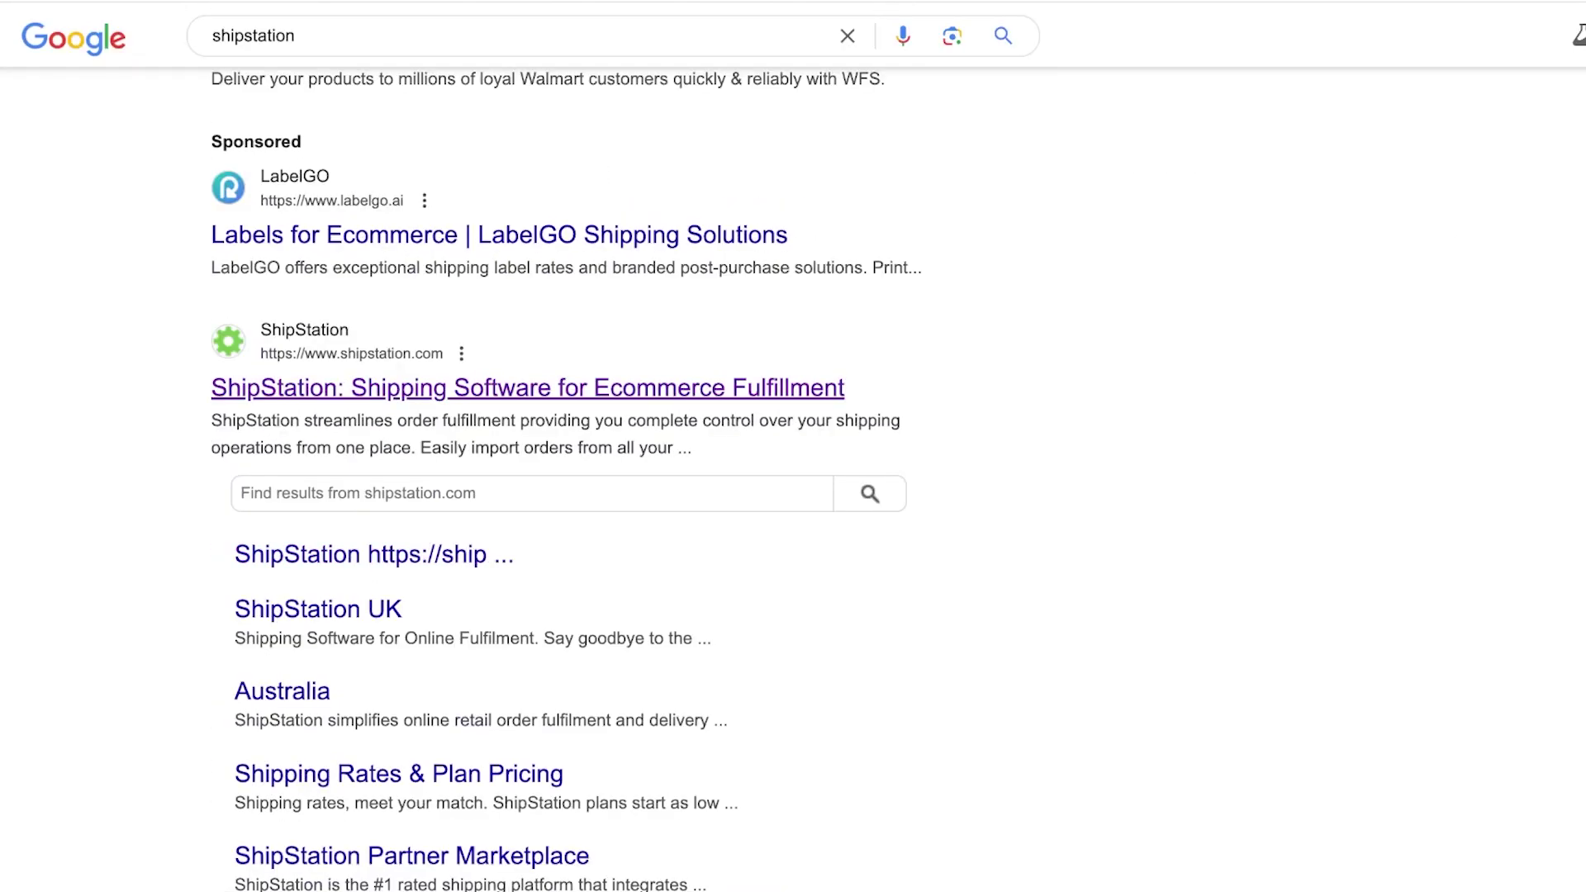
left_click(528, 388)
Examine the ShipStation homepage's integration partners, shipping workflow, service offerings and user stories
scroll(793, 446, "down", 3)
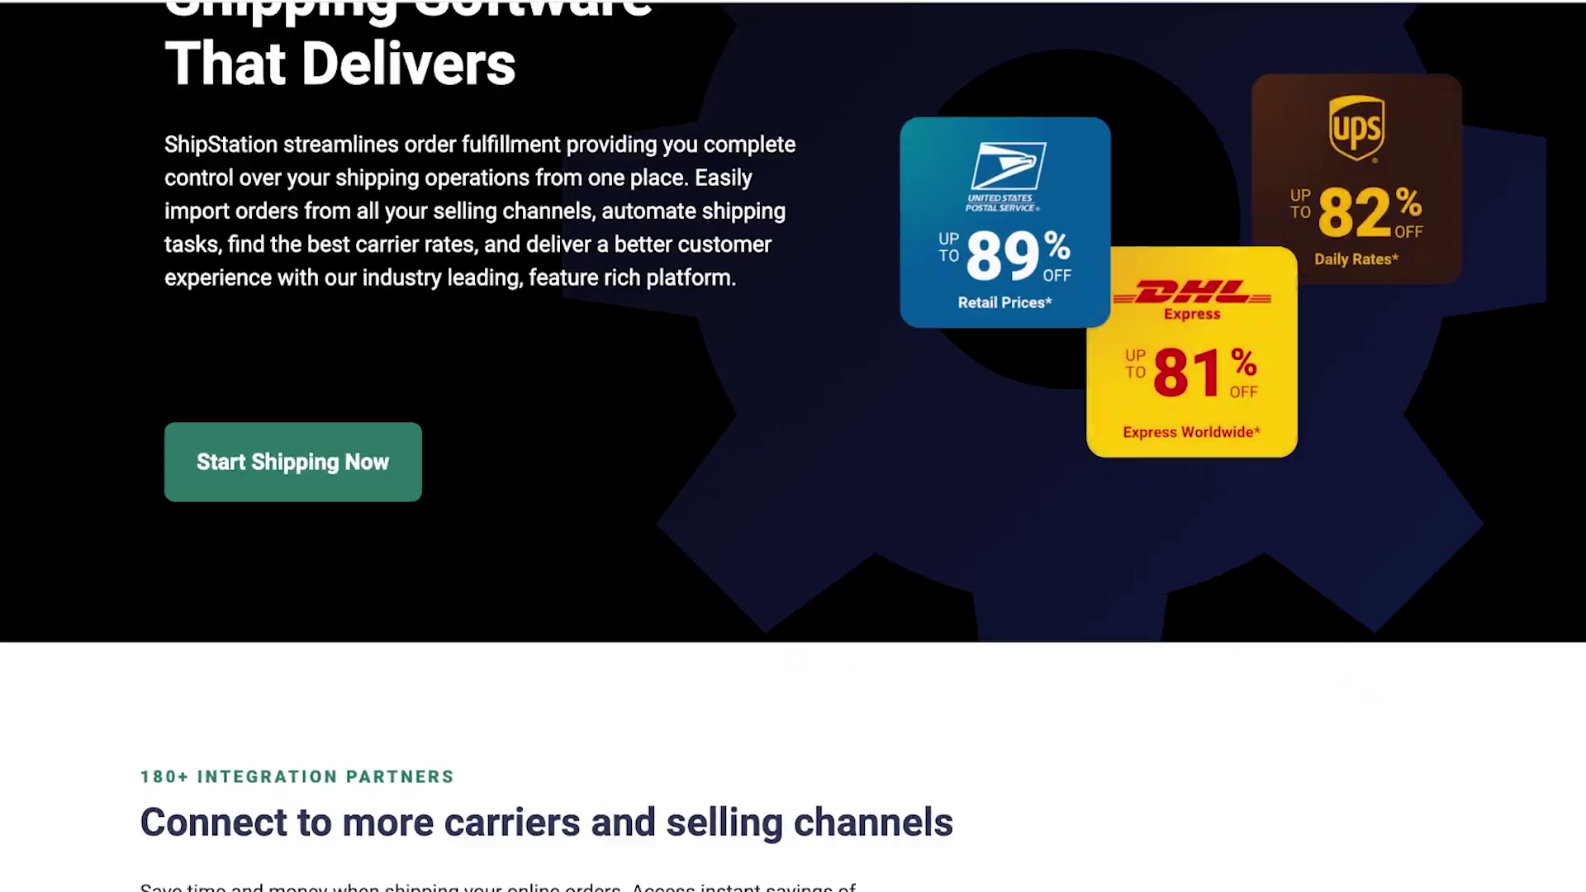
scroll(793, 446, "up", 3)
scroll(793, 446, "down", 9)
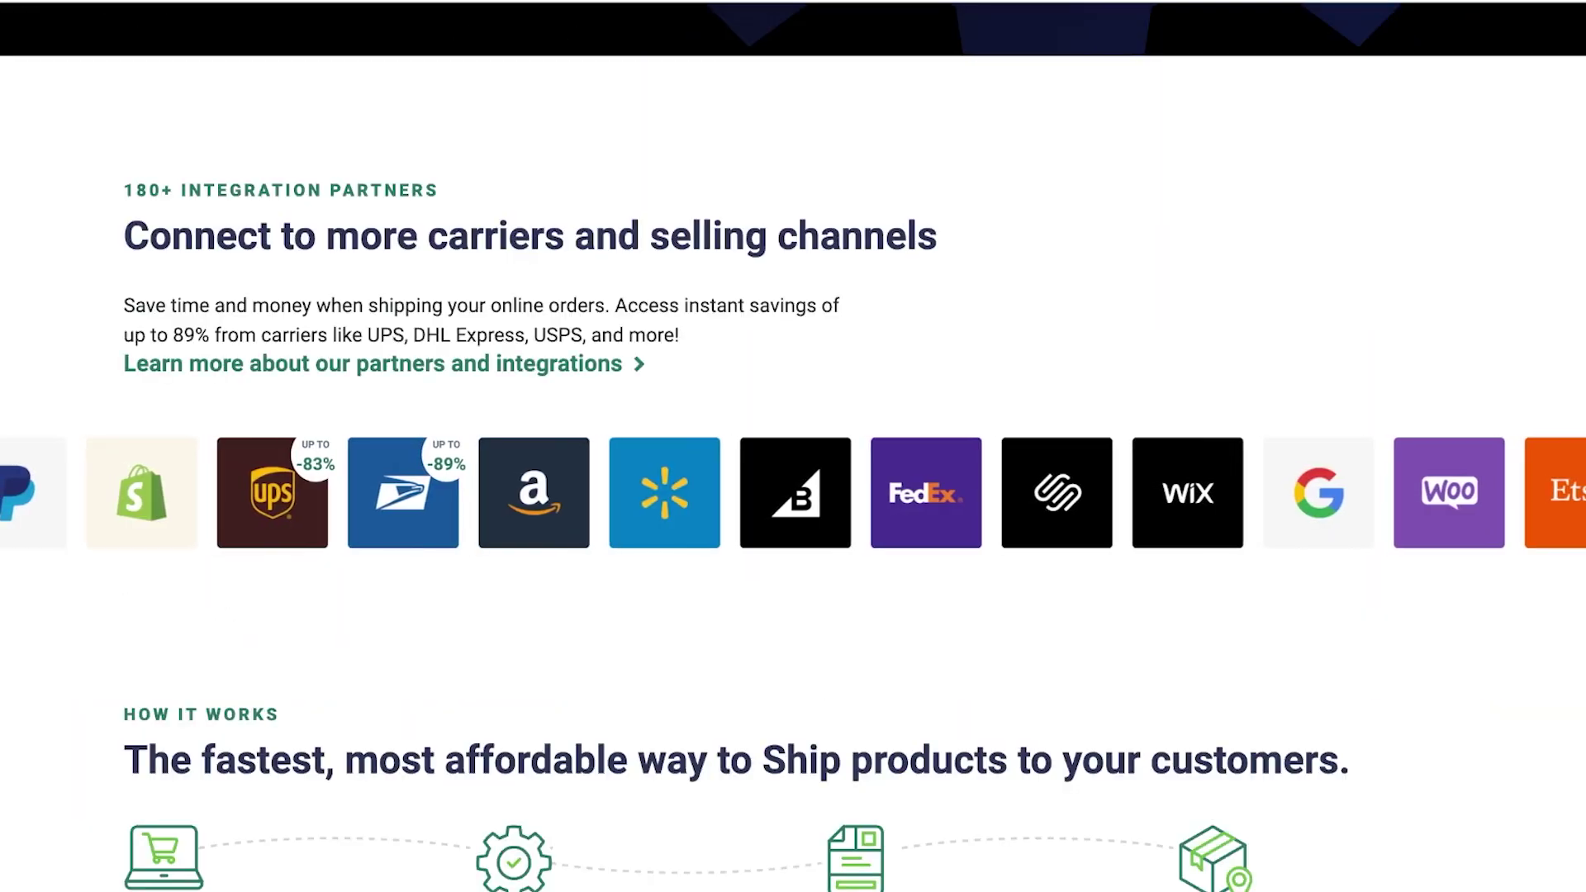
scroll(794, 446, "down", 2)
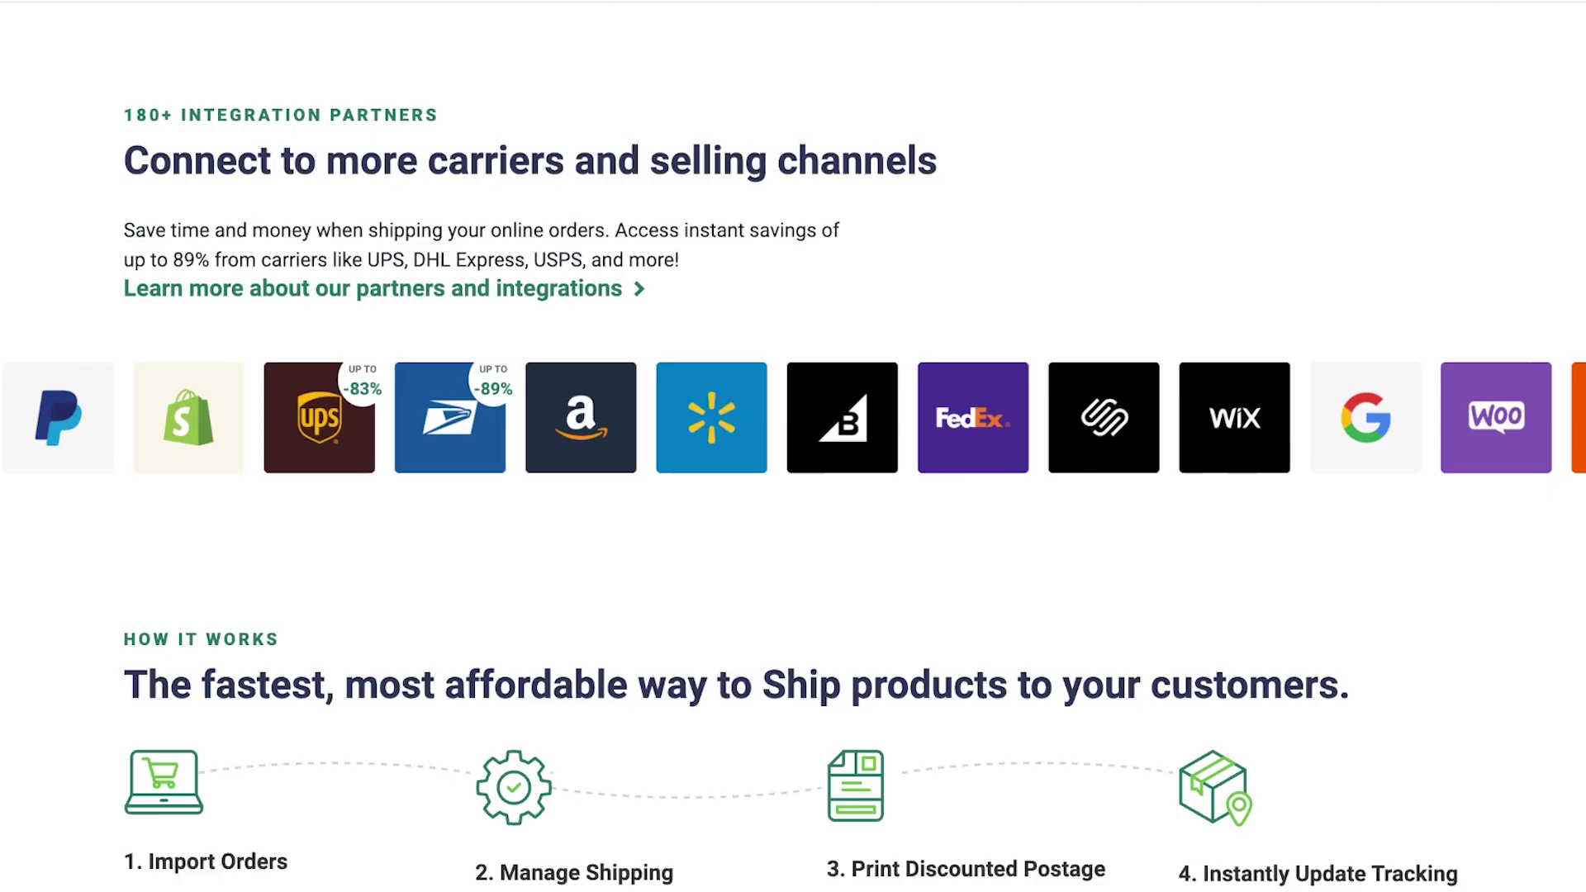
scroll(793, 446, "down", 8)
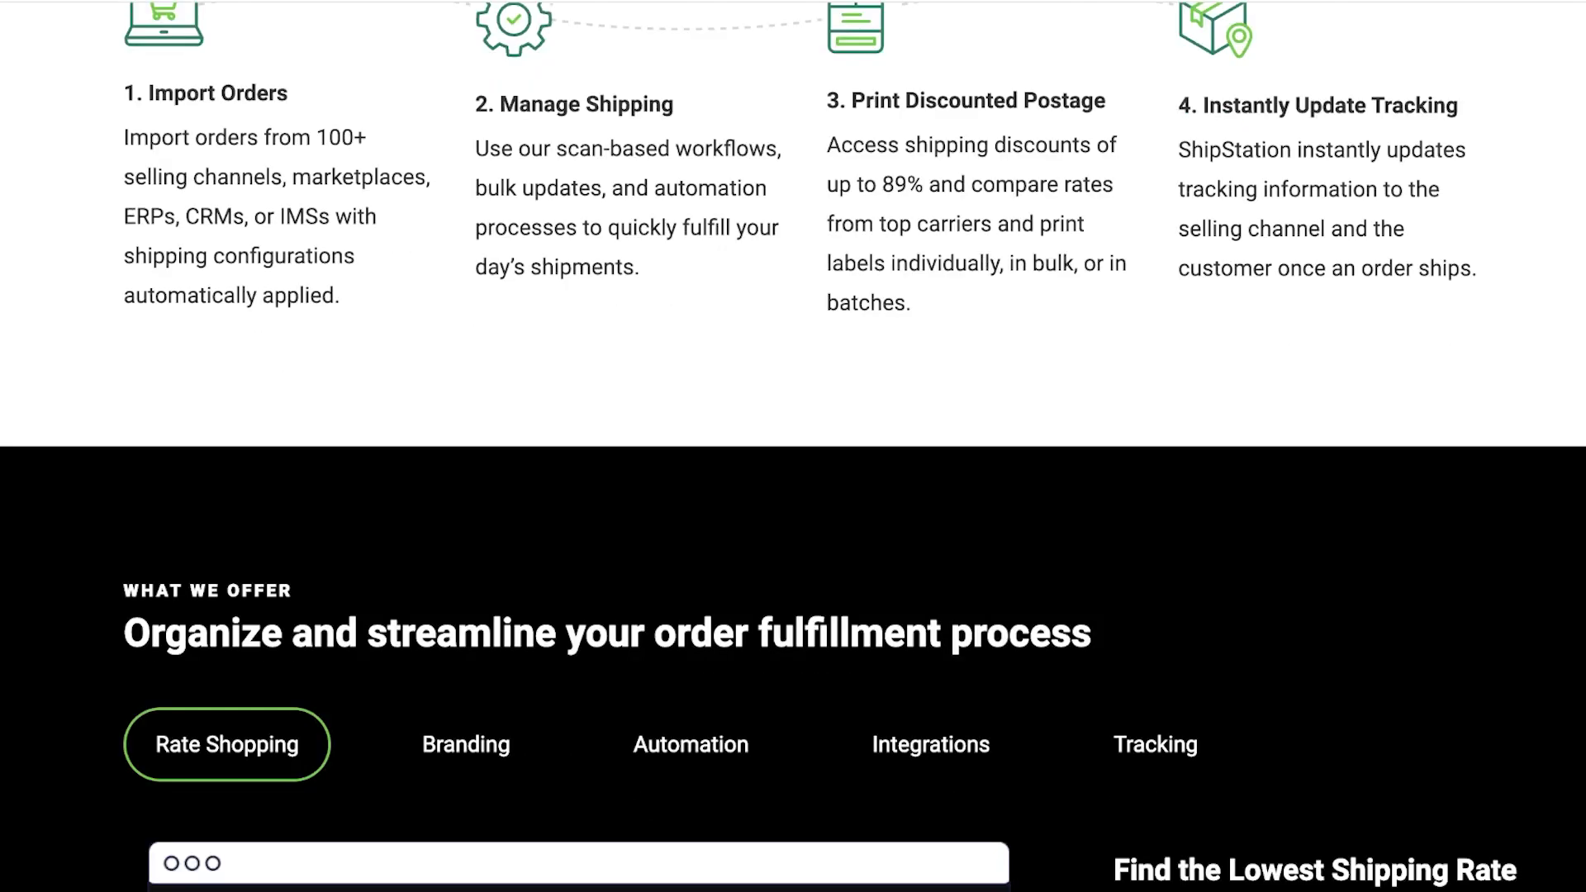
scroll(793, 446, "up", 3)
scroll(793, 446, "down", 20)
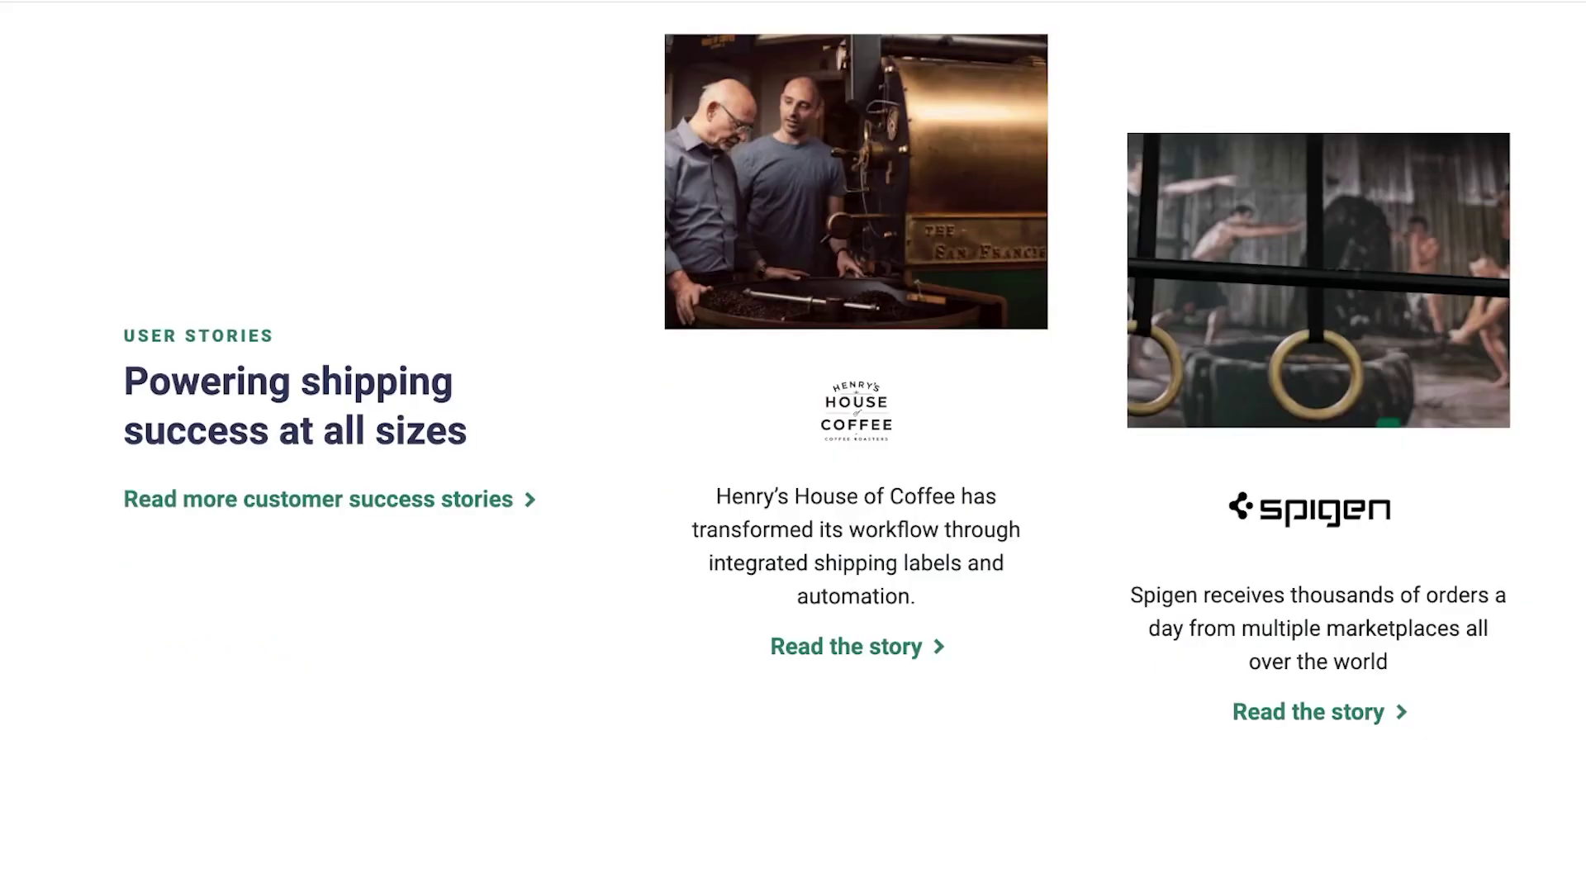
scroll(794, 446, "down", 12)
scroll(793, 446, "up", 13)
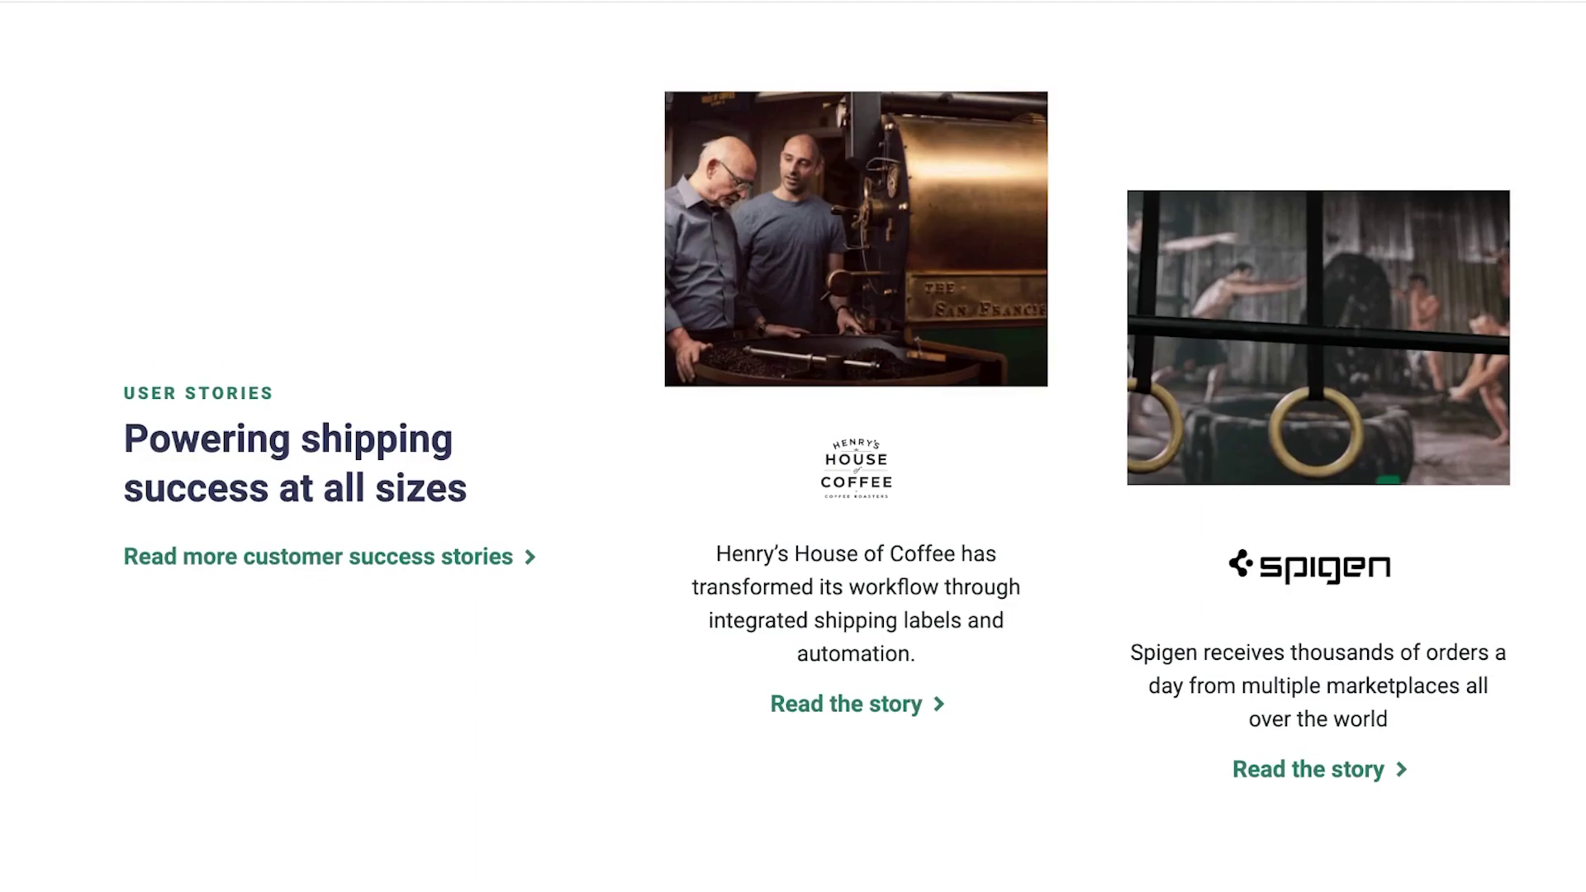
scroll(793, 446, "down", 8)
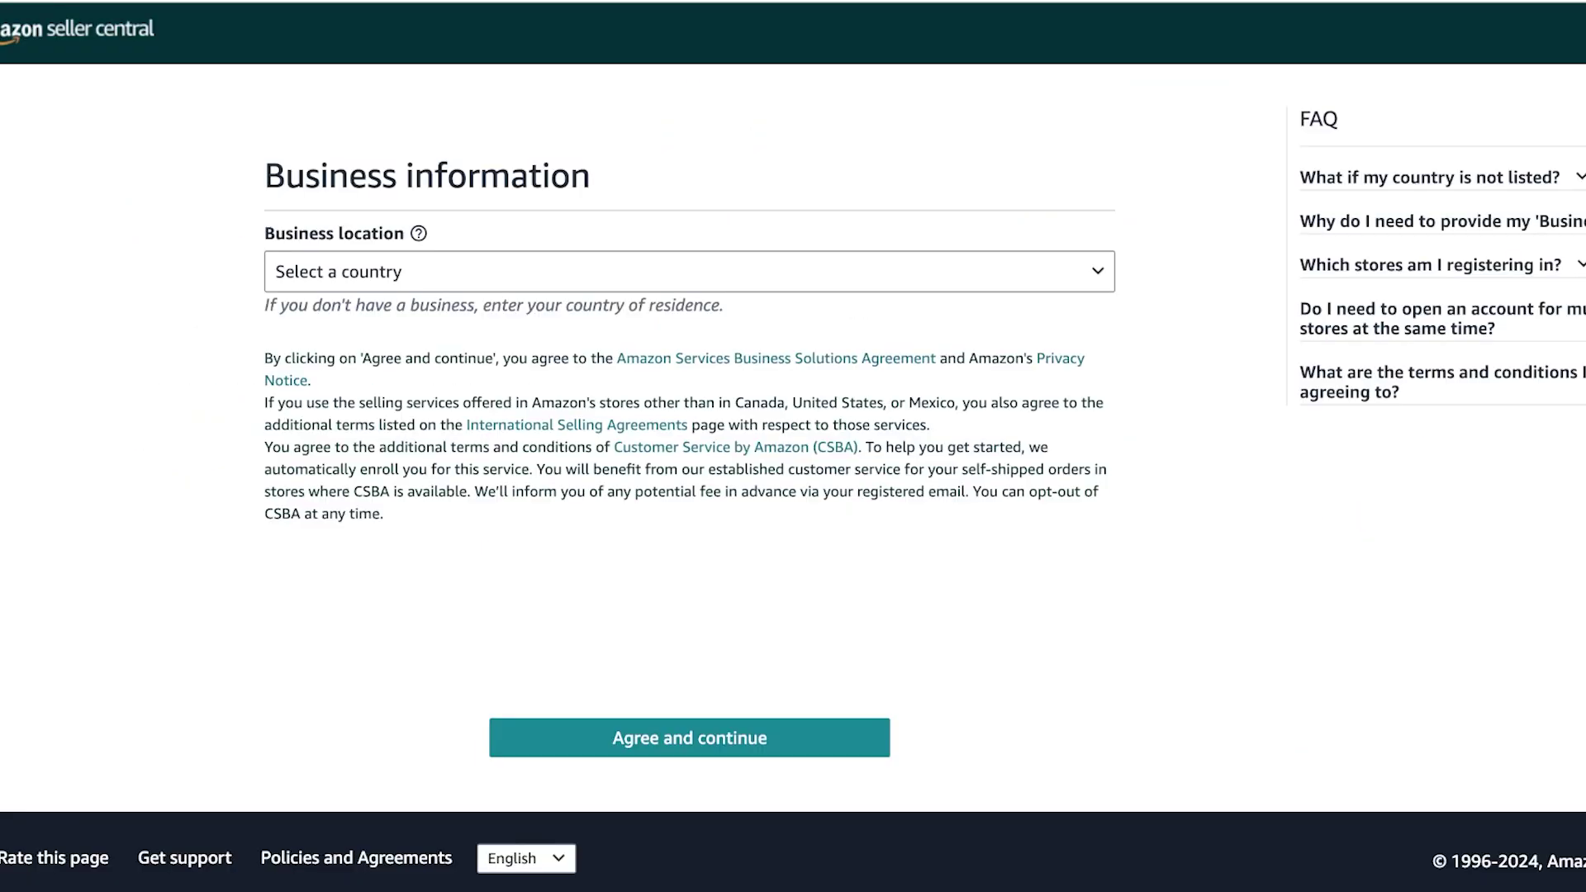
Switch to Amazon Seller Central, display the country choices for the business location and close them without choosing one
left_click(689, 271)
key("Escape")
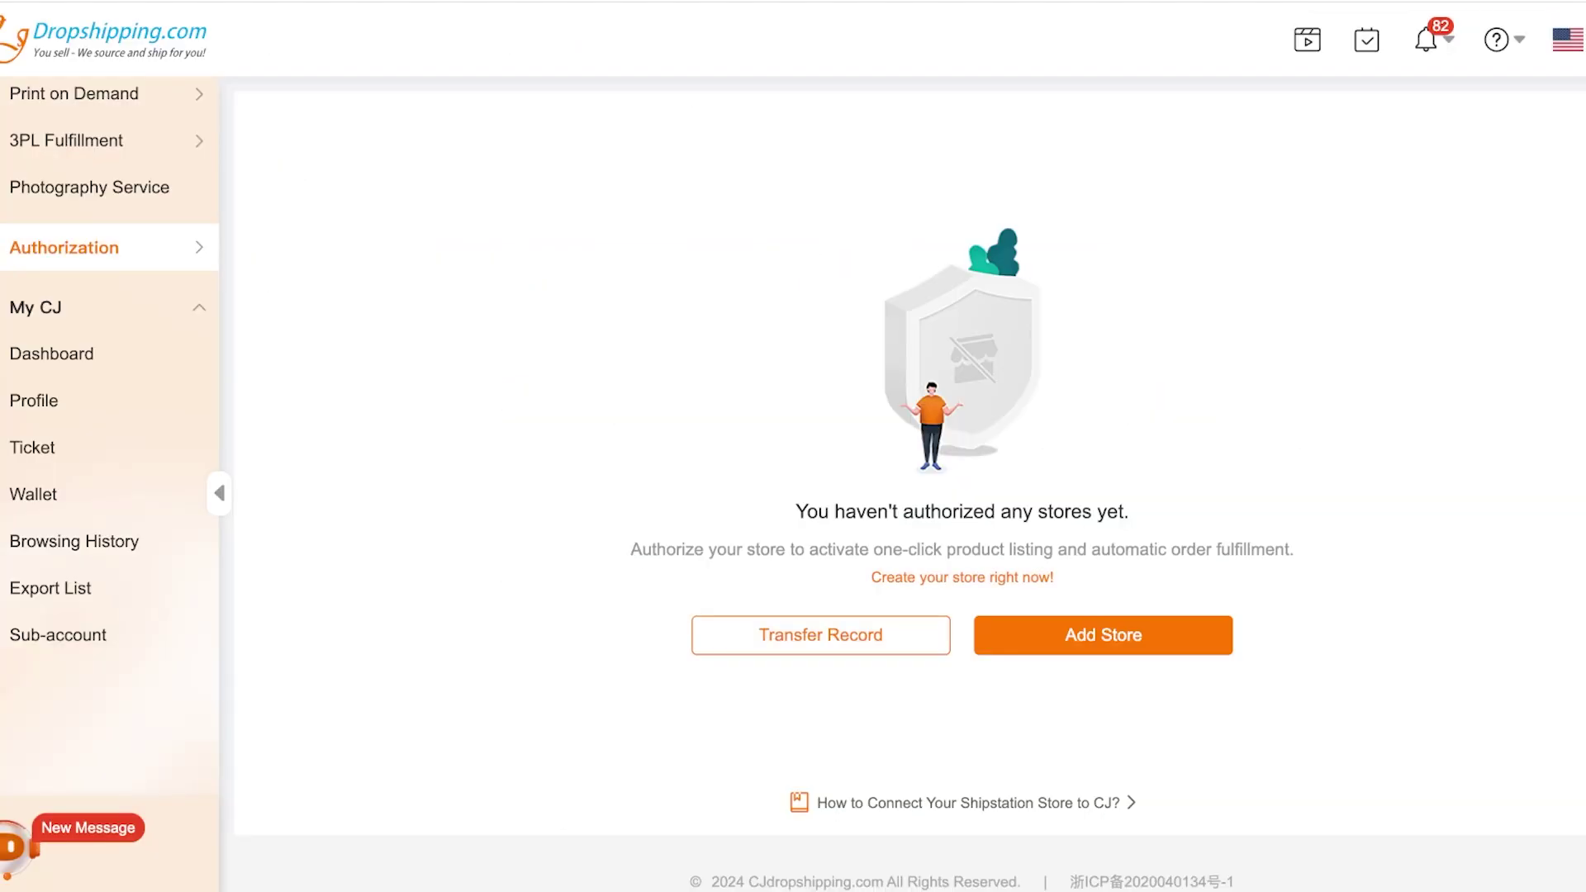
Switch back to CJdropshipping, open the Find Products page and browse its trending and new products
scroll(109, 437, "up", 10)
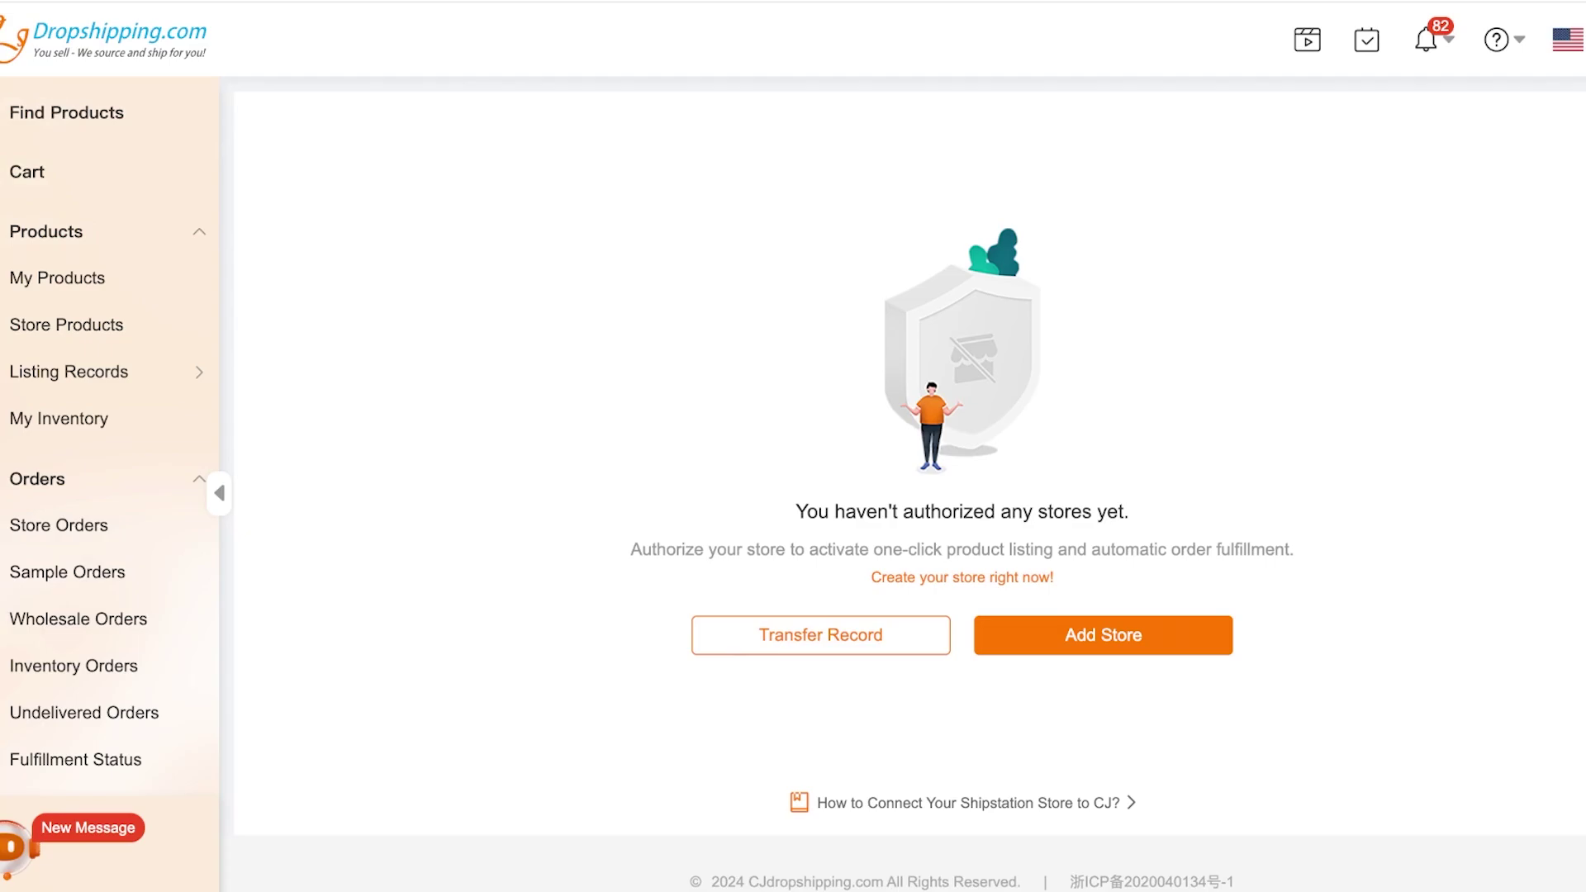
left_click(66, 112)
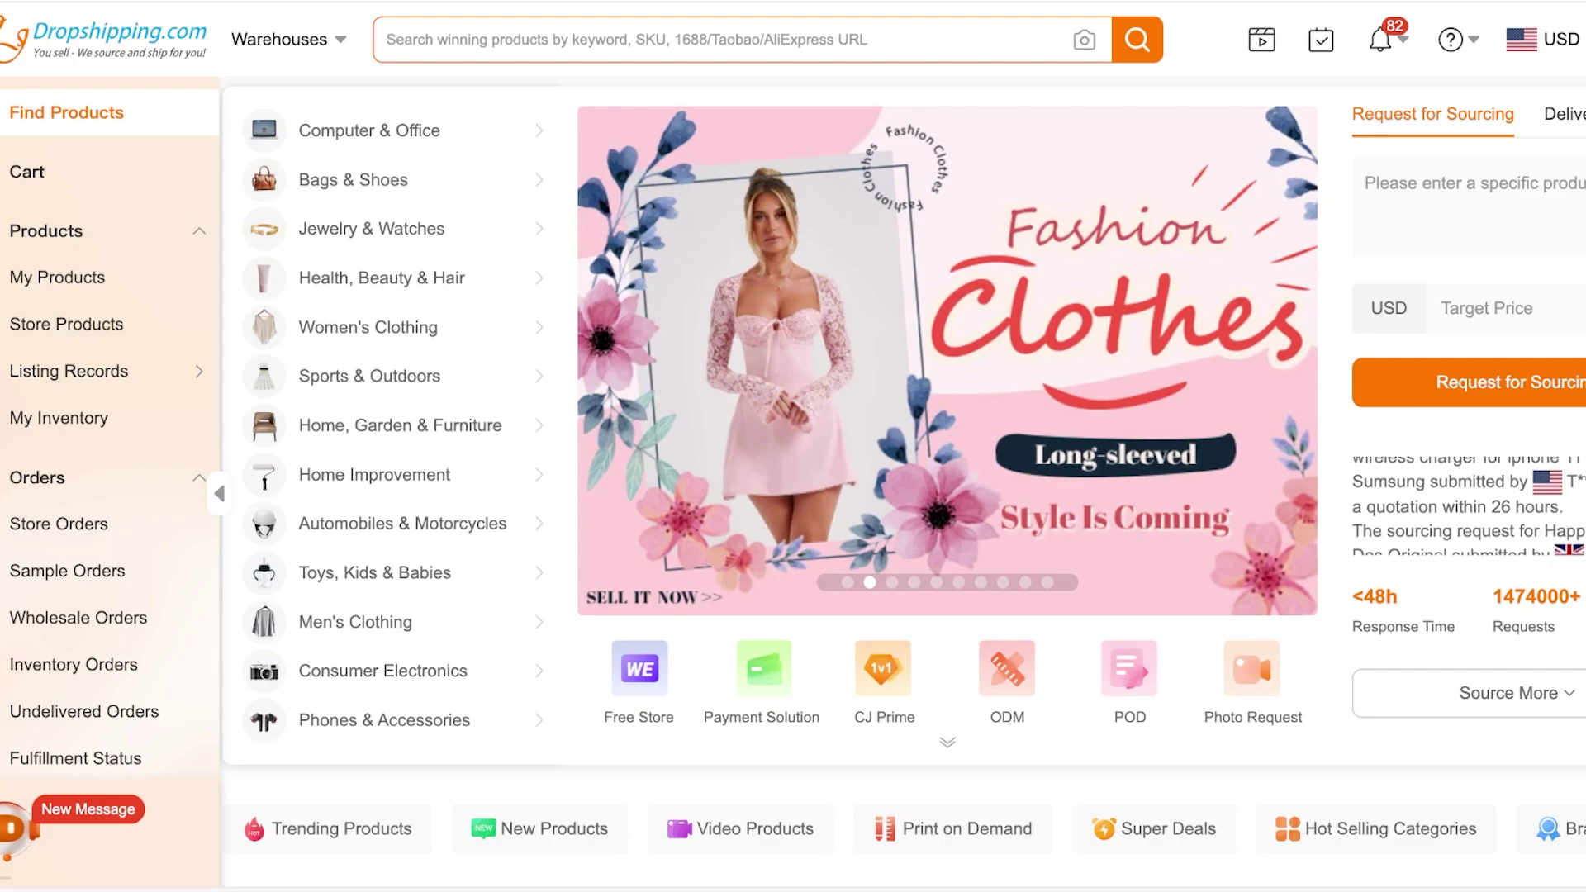
scroll(904, 481, "down", 7)
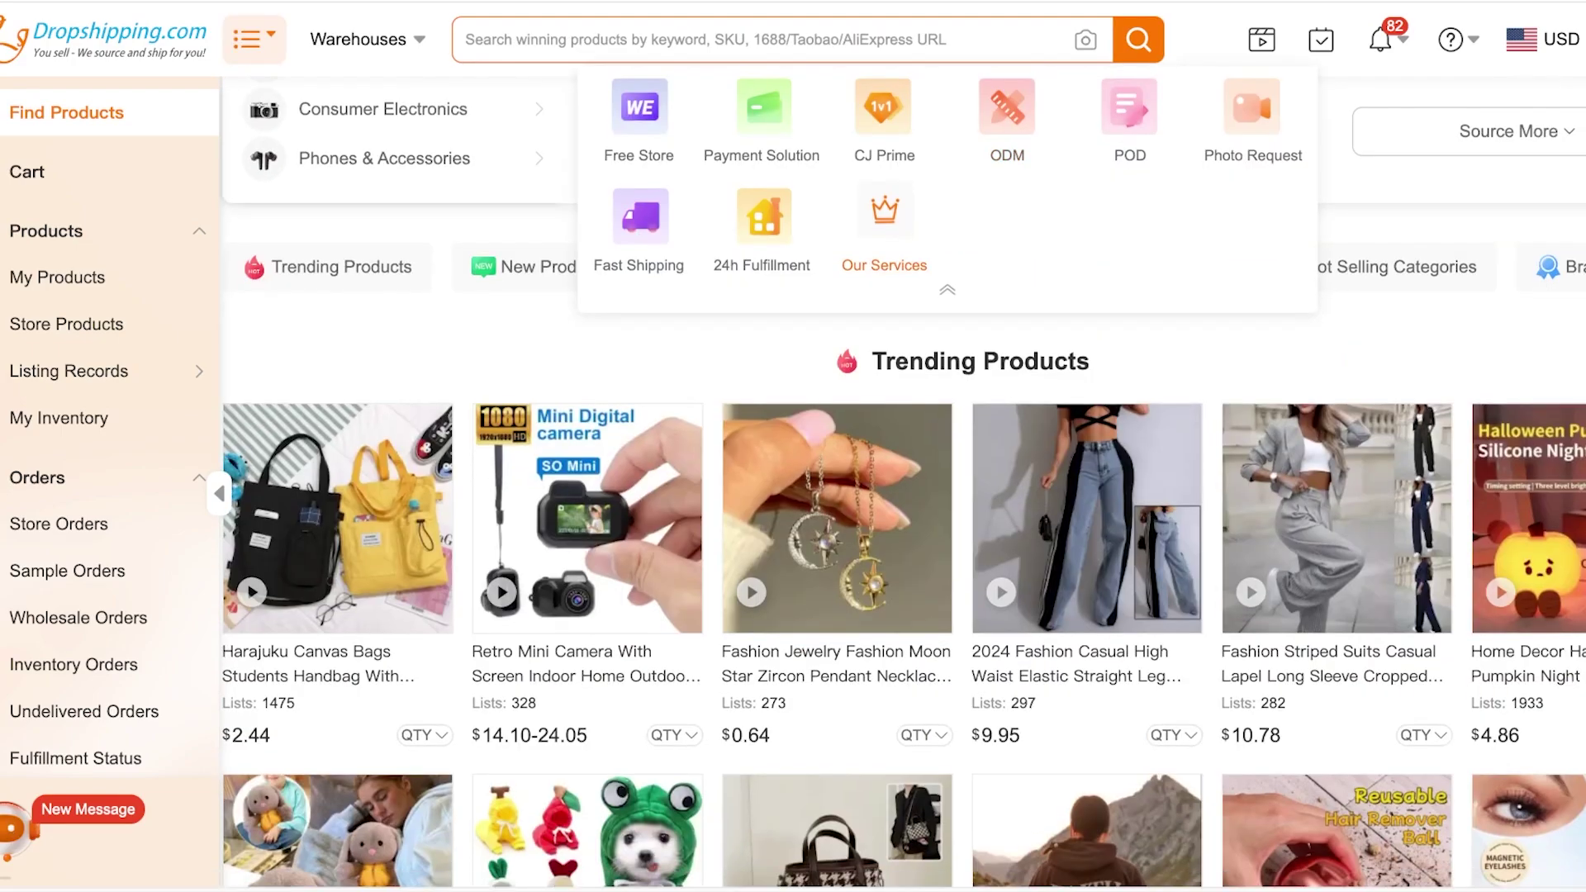
scroll(835, 330, "down", 8)
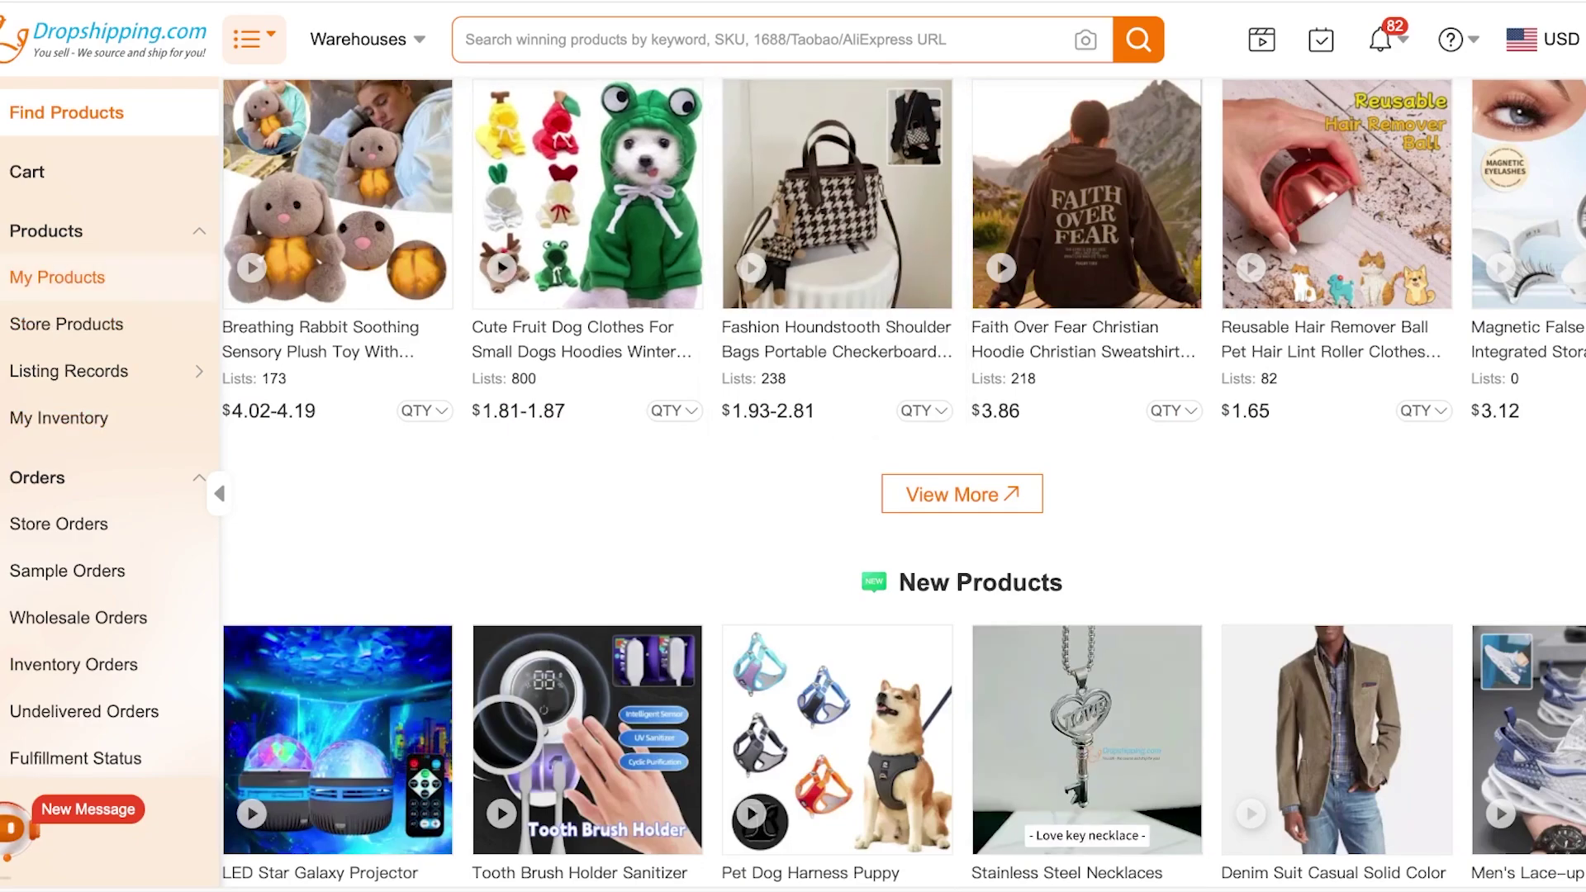
Return to My Products and look over the saved products' prices, shipping methods and listing options
left_click(57, 276)
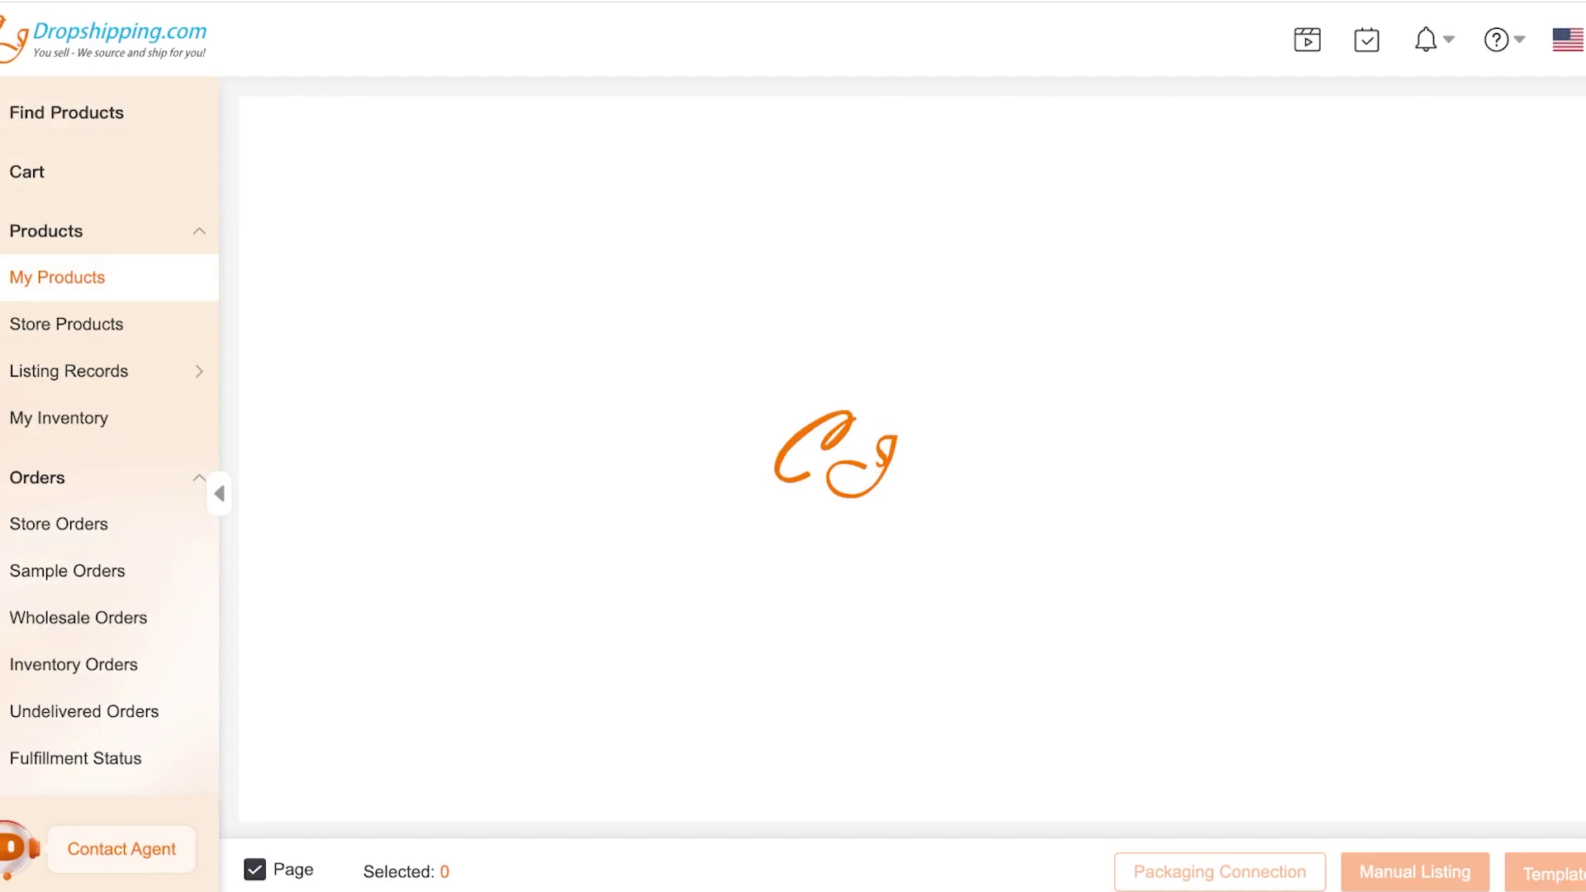
scroll(109, 455, "down", 8)
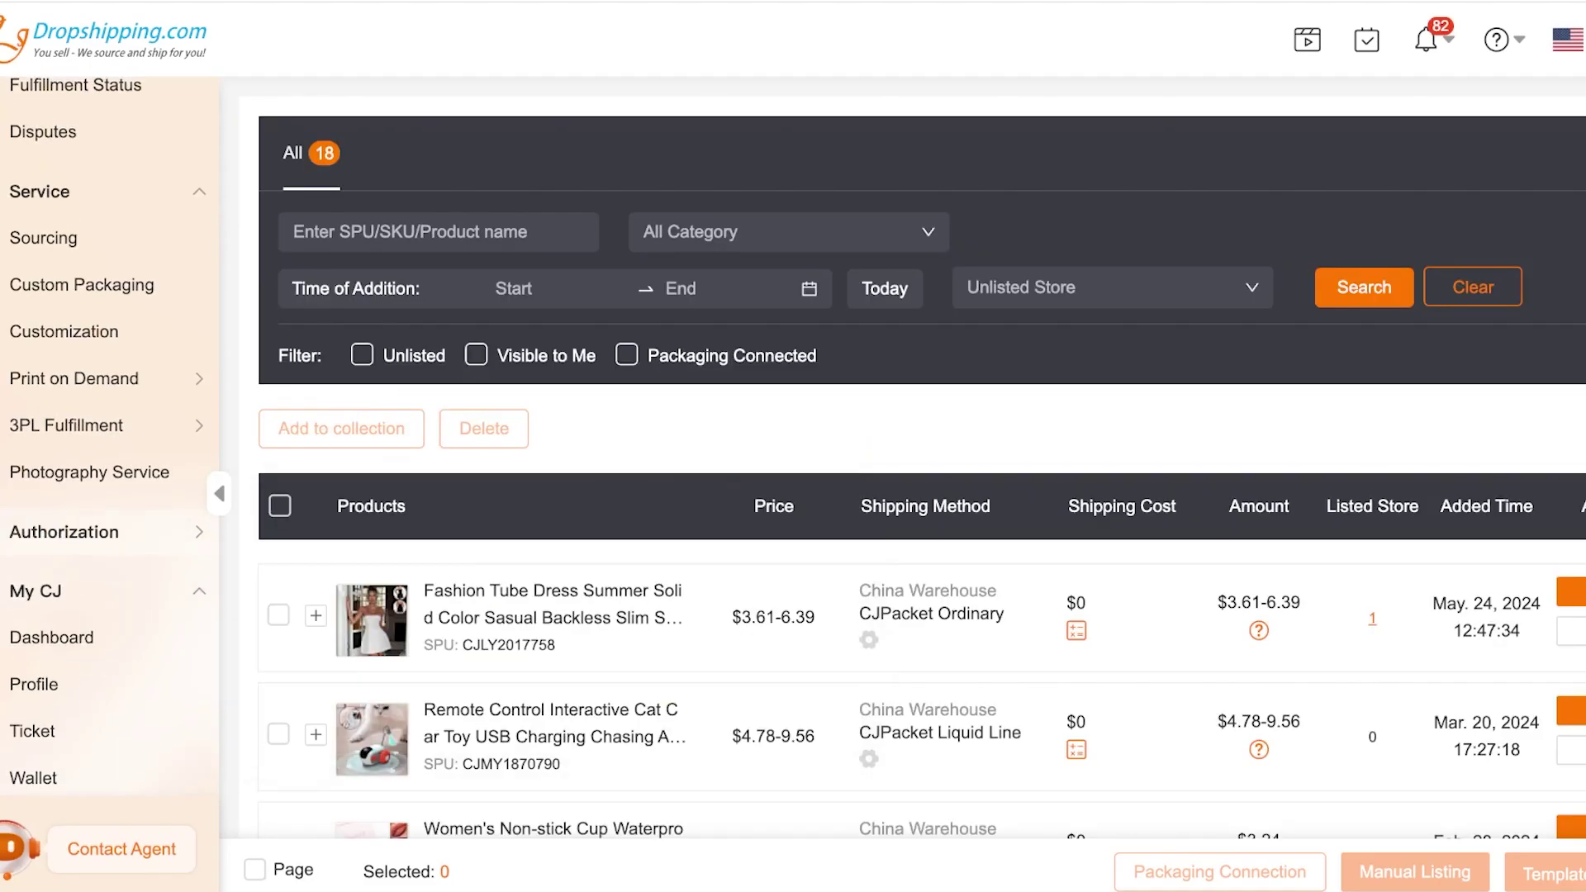
scroll(922, 462, "down", 4)
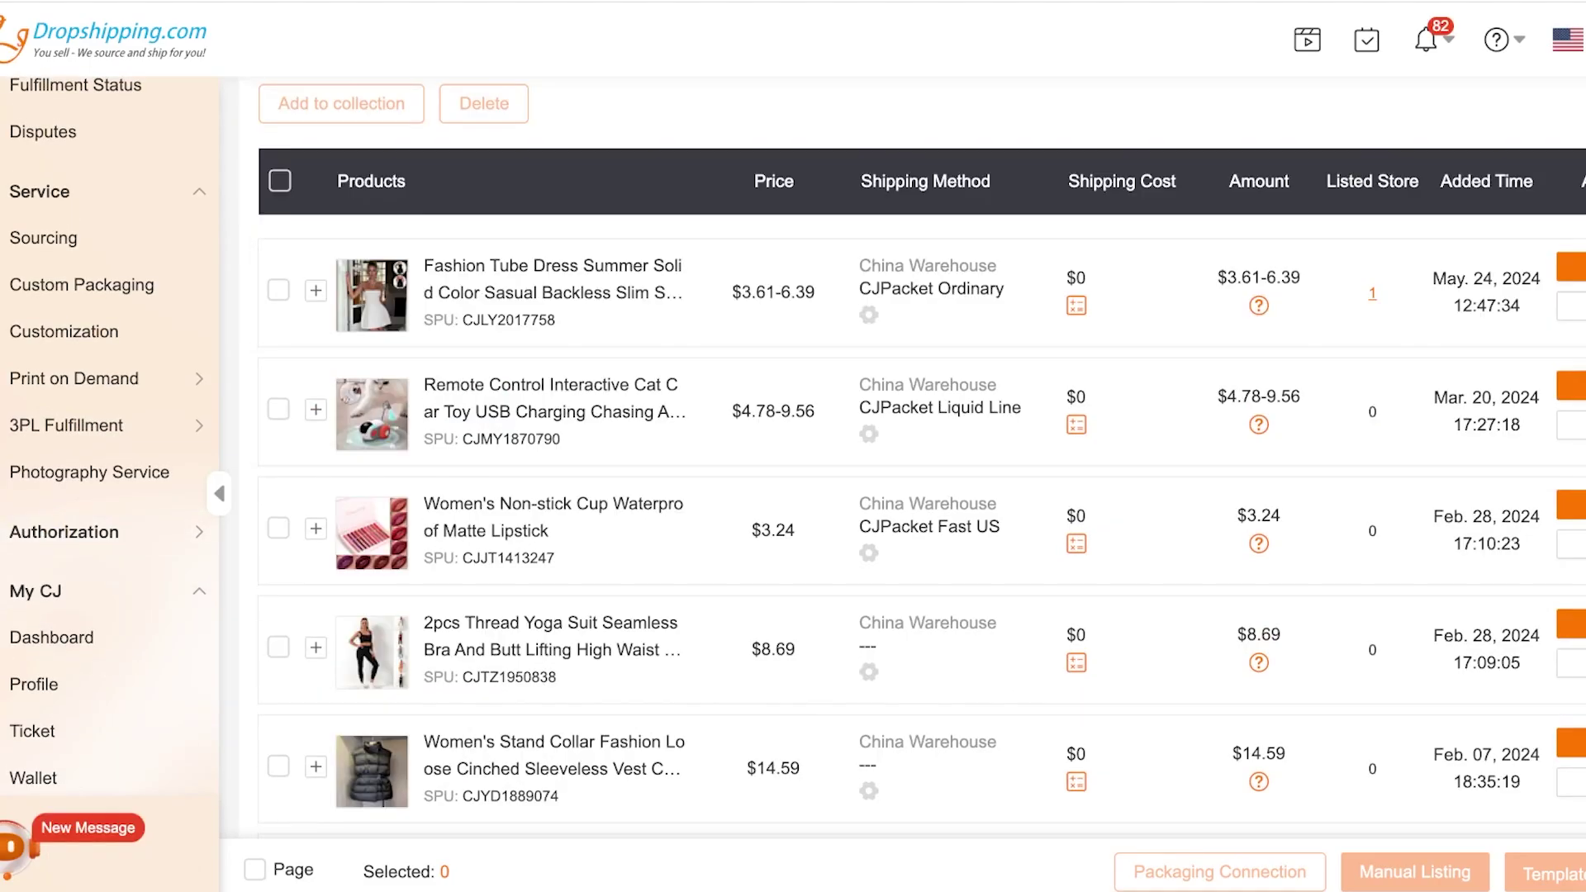